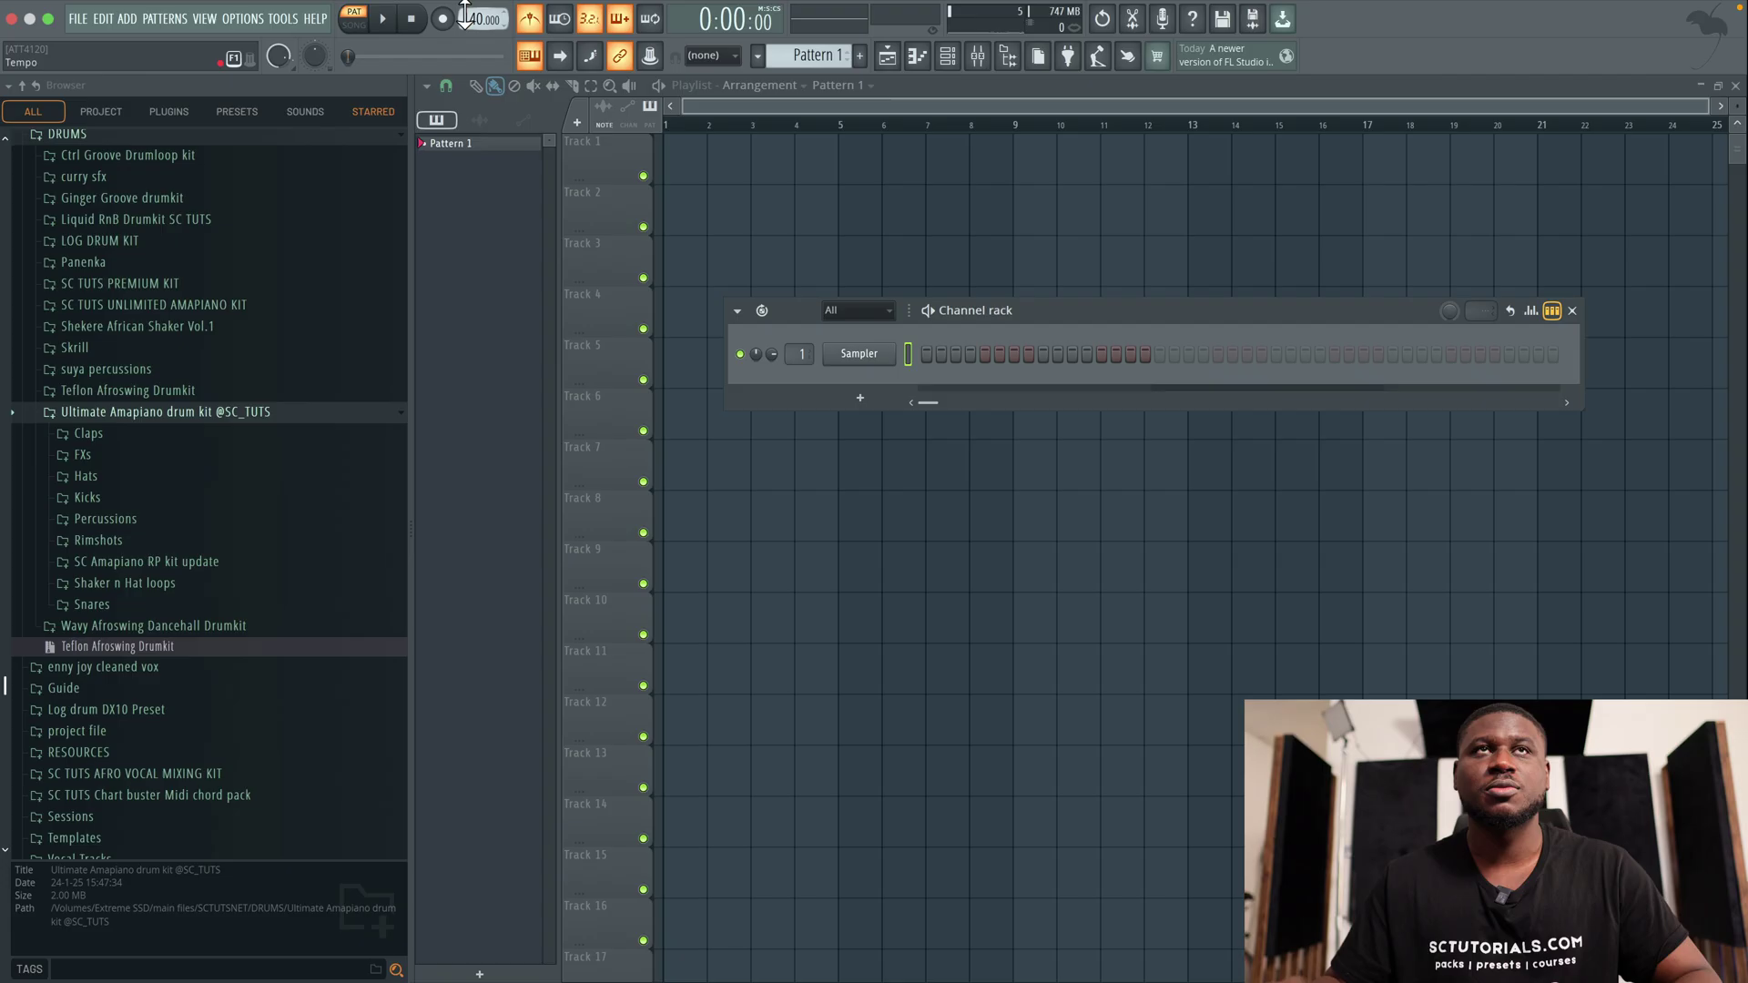
# Type 113 into the tempo display to set the project to 113 BPM
pyautogui.rightClick(467, 18)
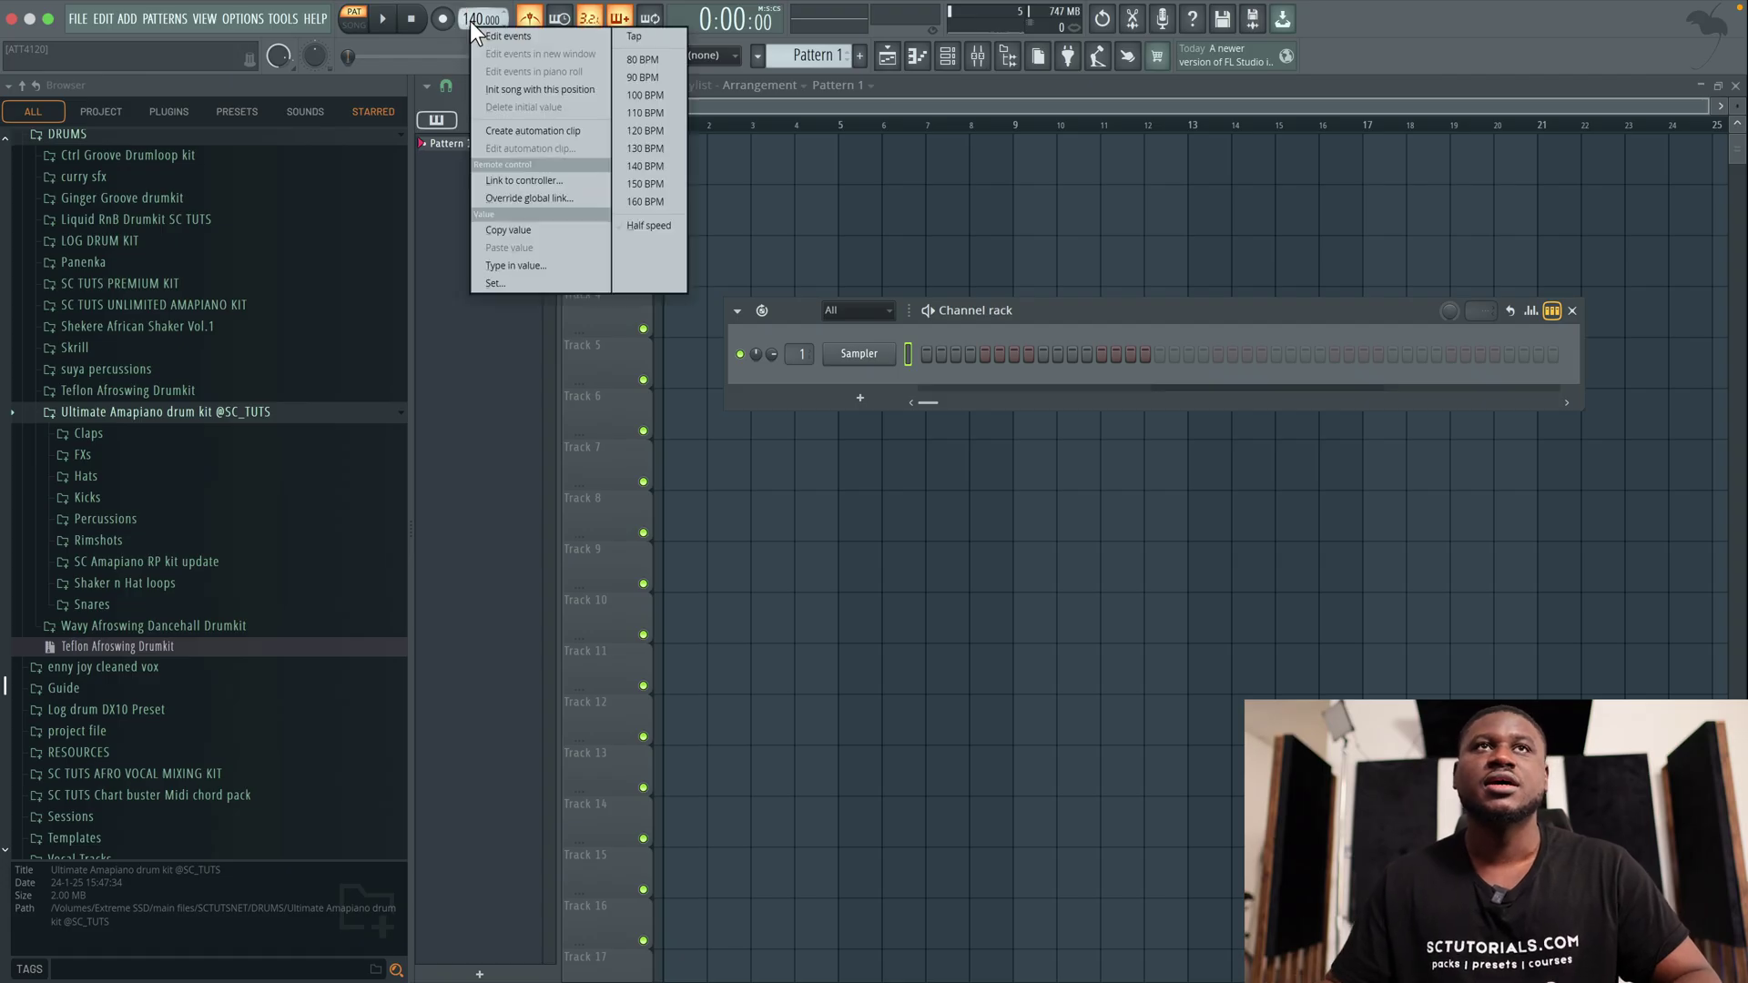
pyautogui.click(529, 262)
pyautogui.write('113')
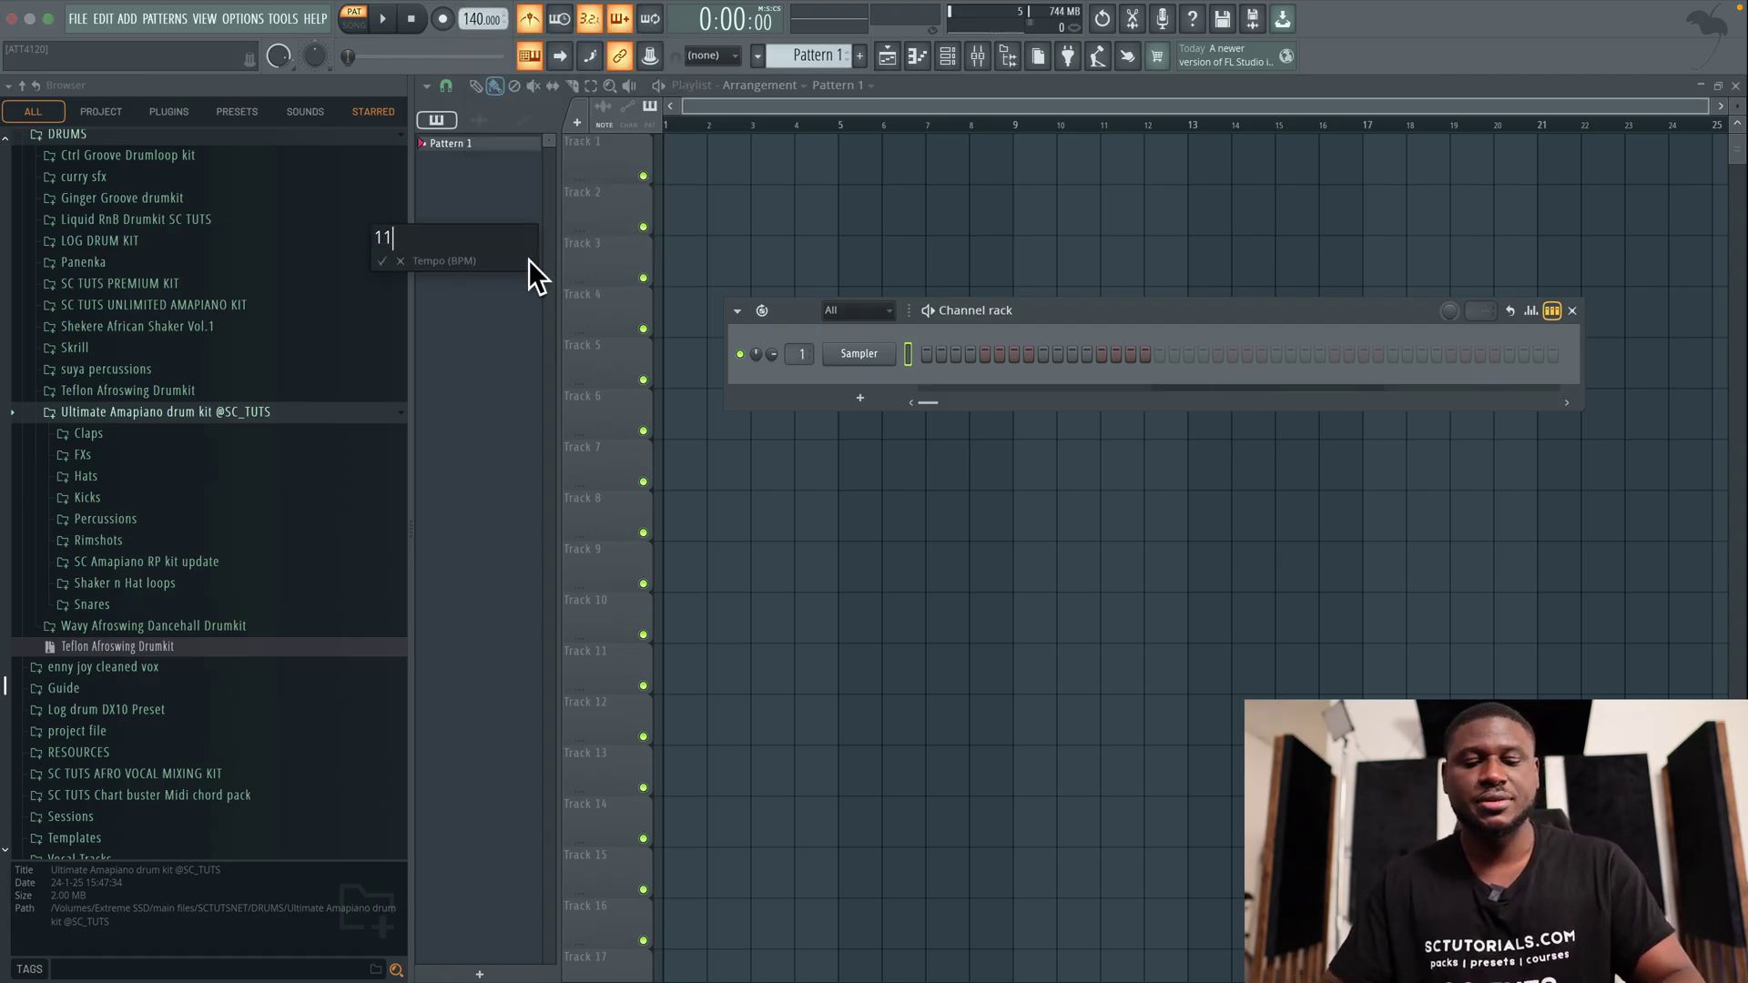
pyautogui.press('Return')
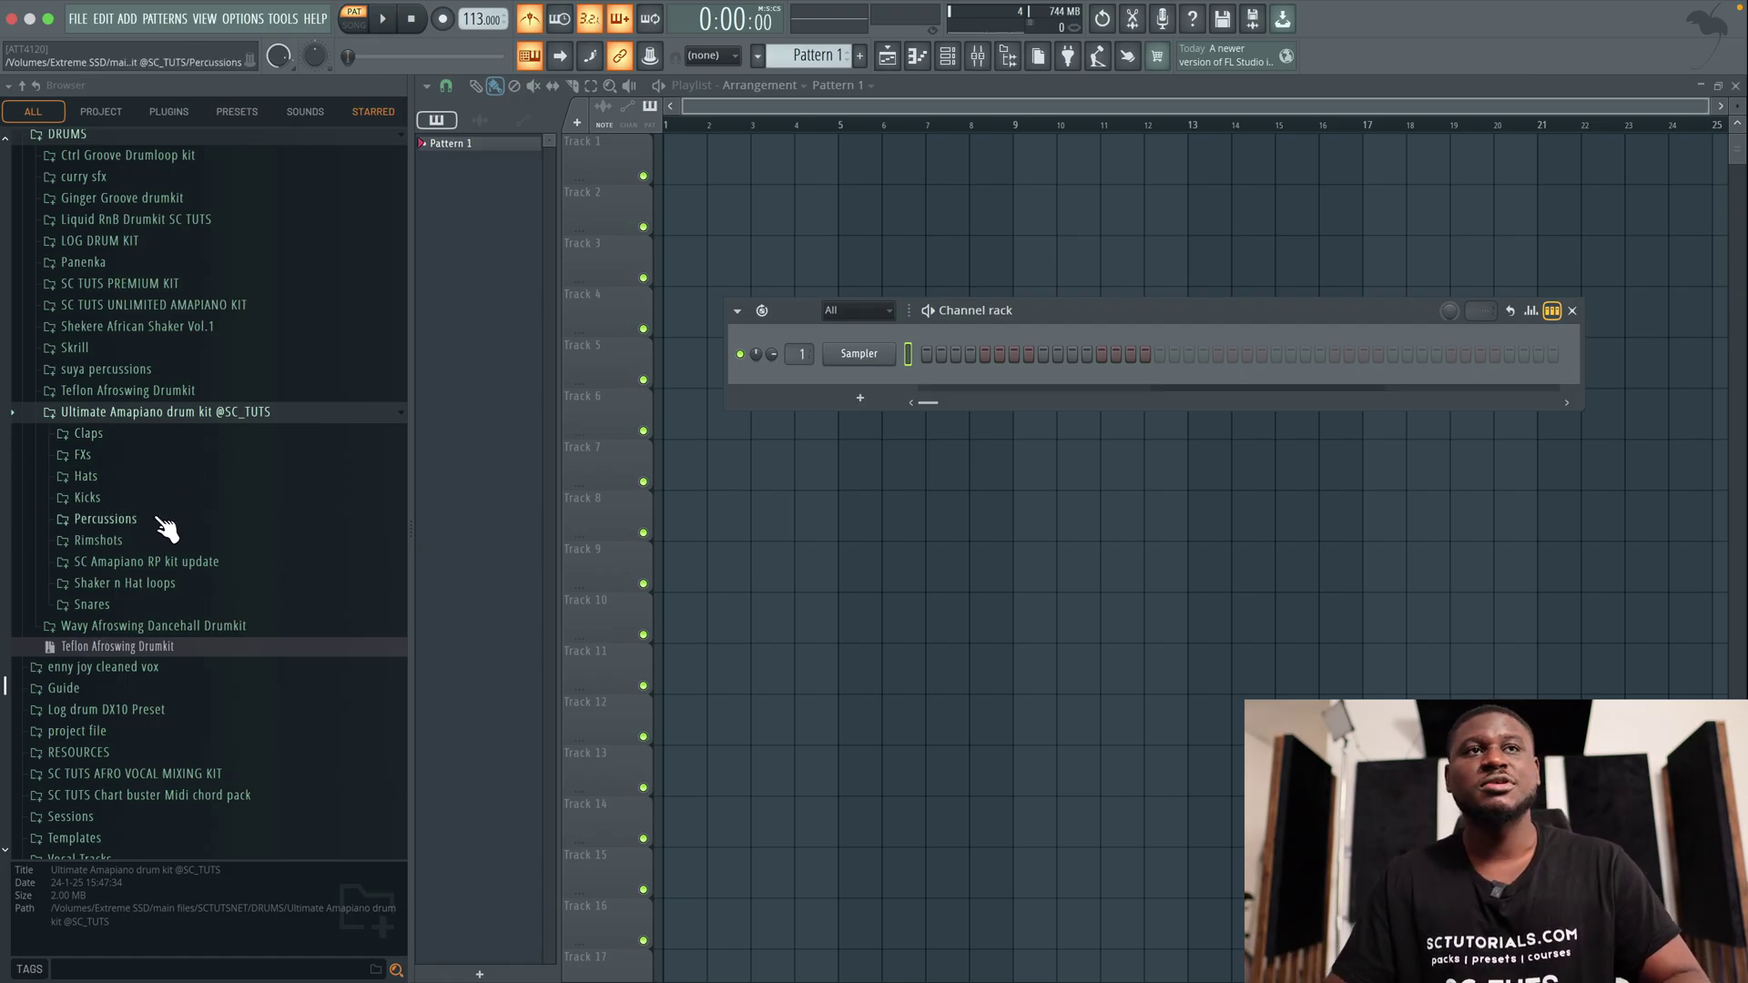
# Open SC Amapiano RP kit update > One_Shots > Kicks in the Browser
pyautogui.scroll(-1, 143, 601)
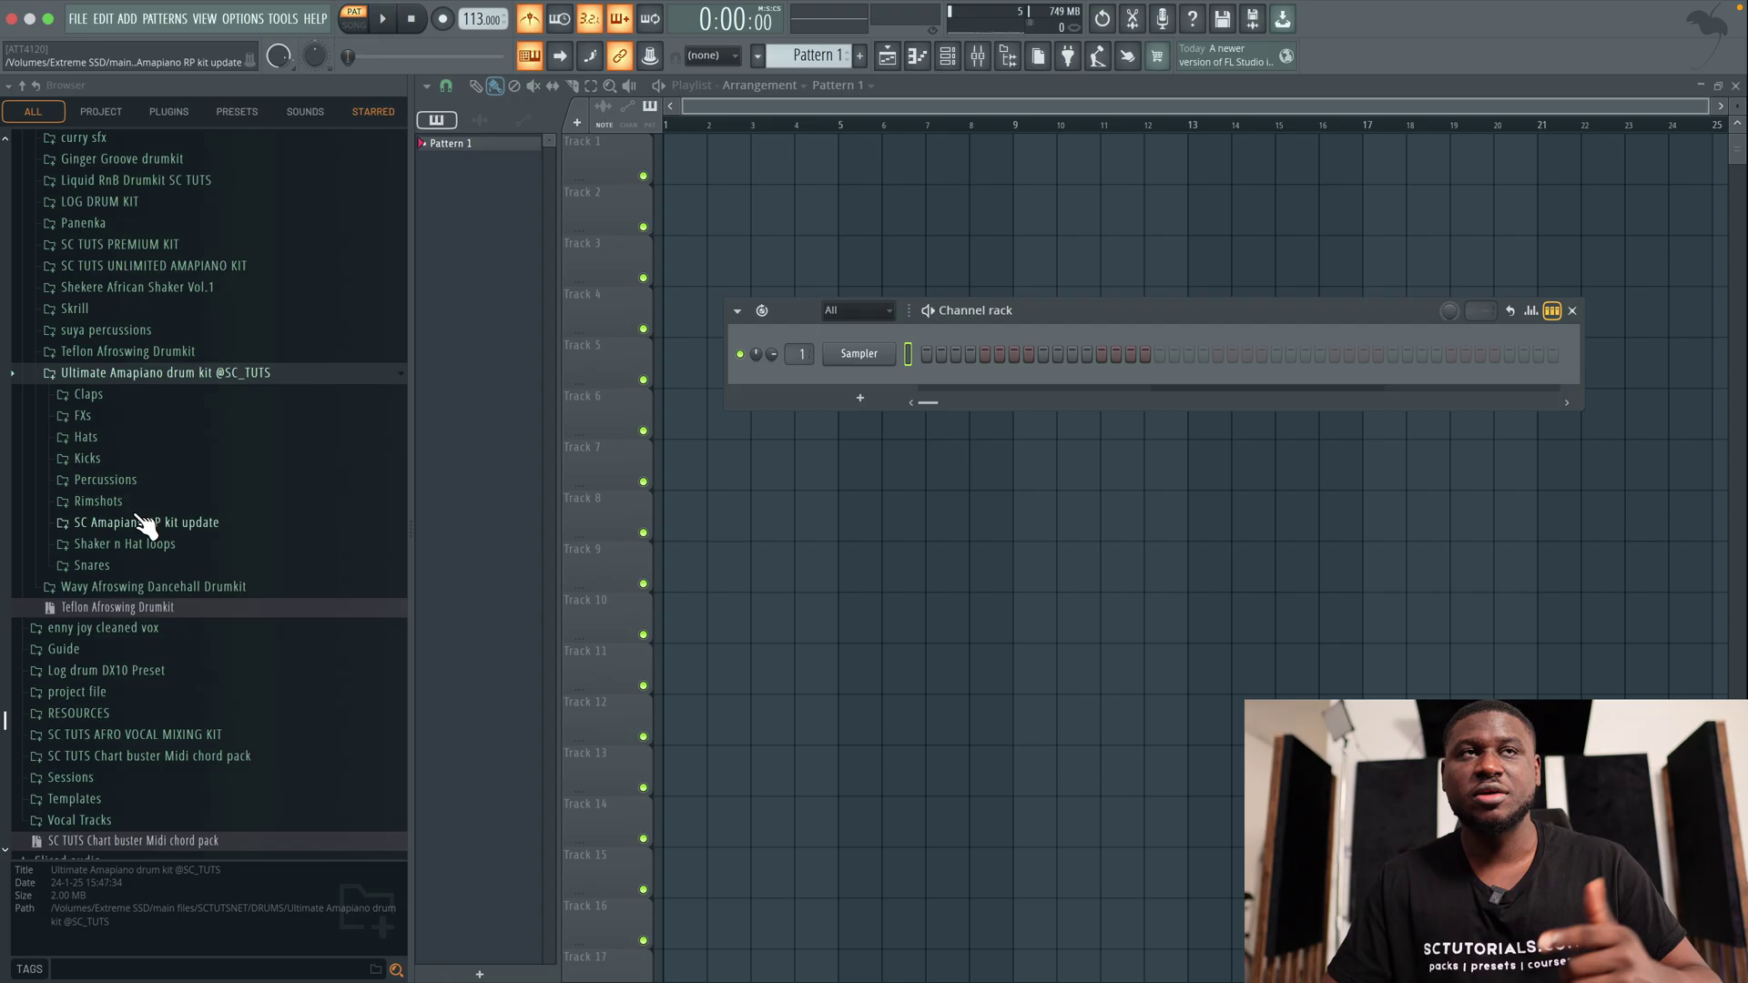
pyautogui.click(141, 526)
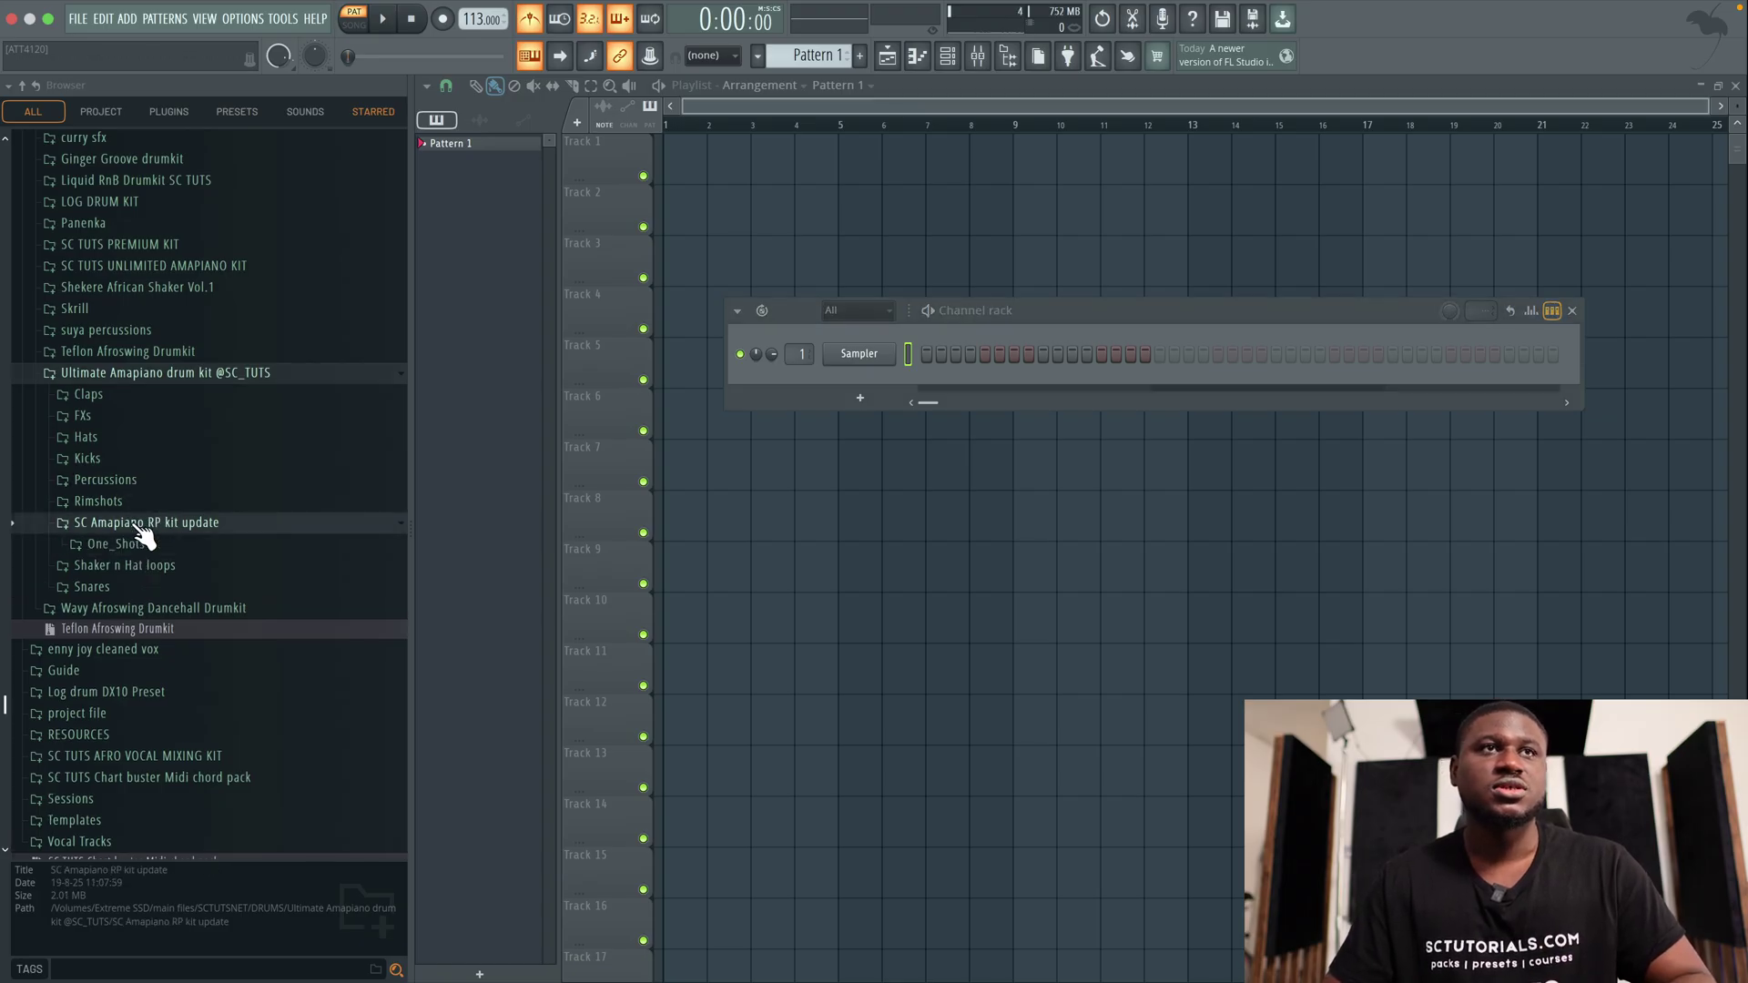
pyautogui.click(136, 544)
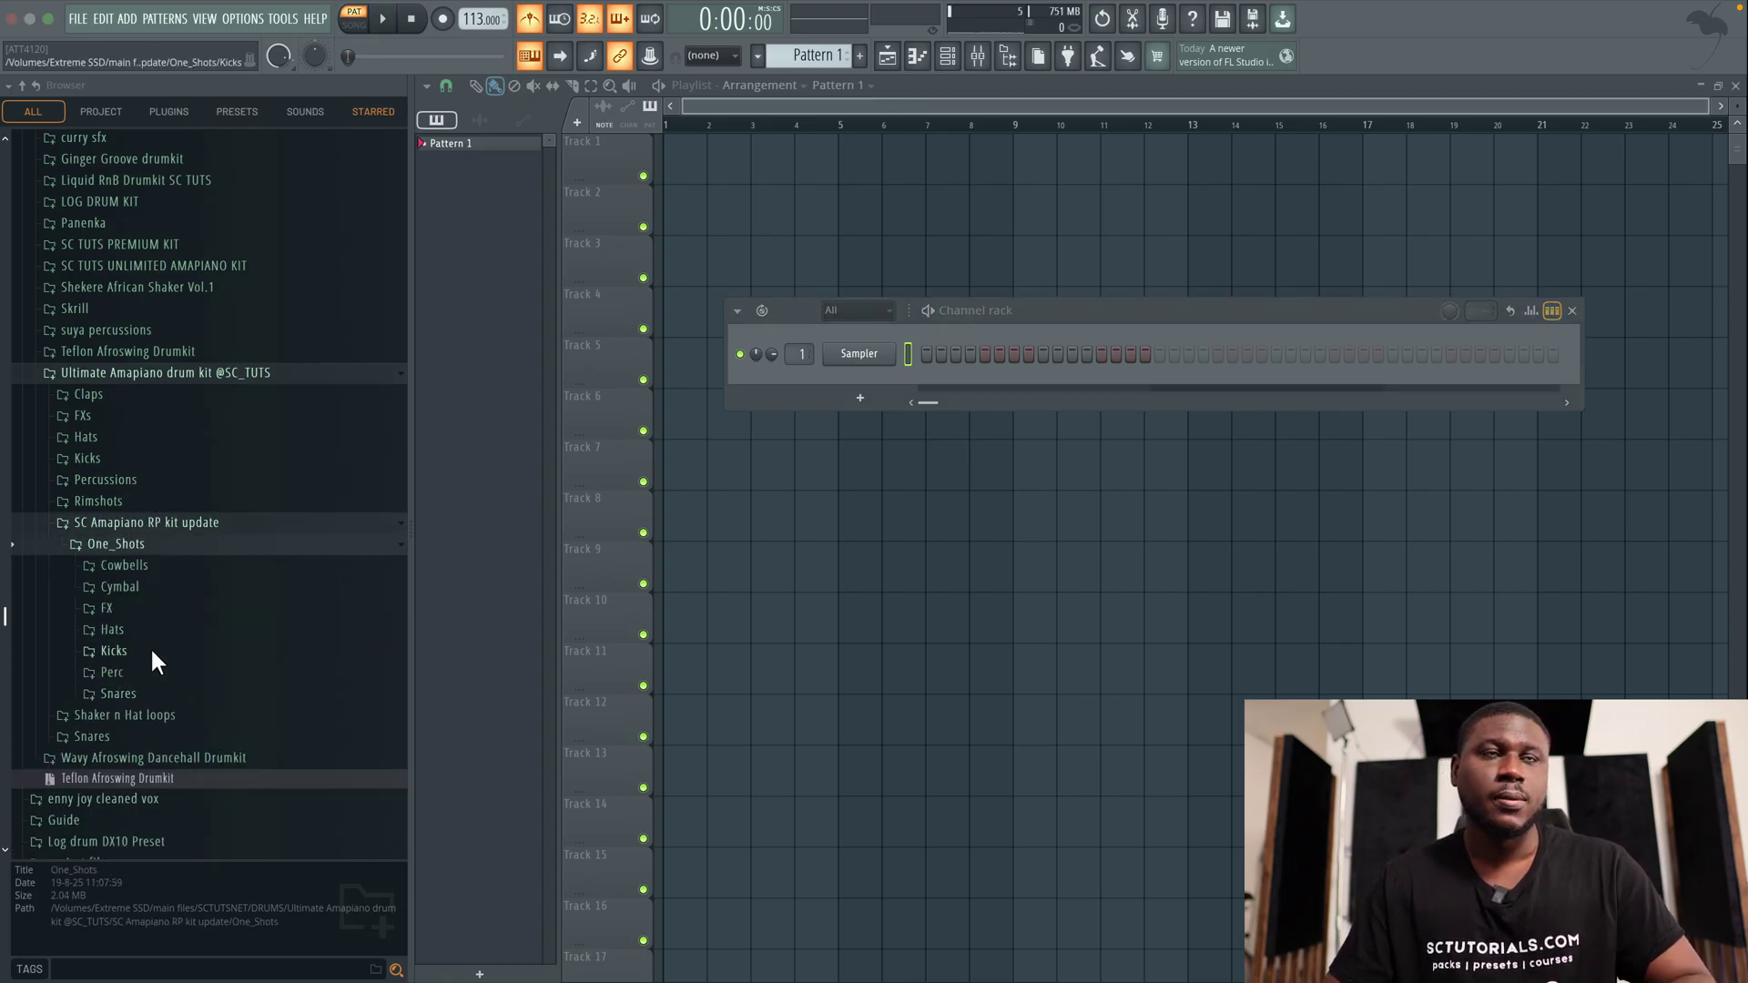
pyautogui.click(153, 652)
pyautogui.scroll(-3, 194, 679)
# Audition the kick one-shots, settling on Kick SC TUTS RP3
pyautogui.click(187, 573)
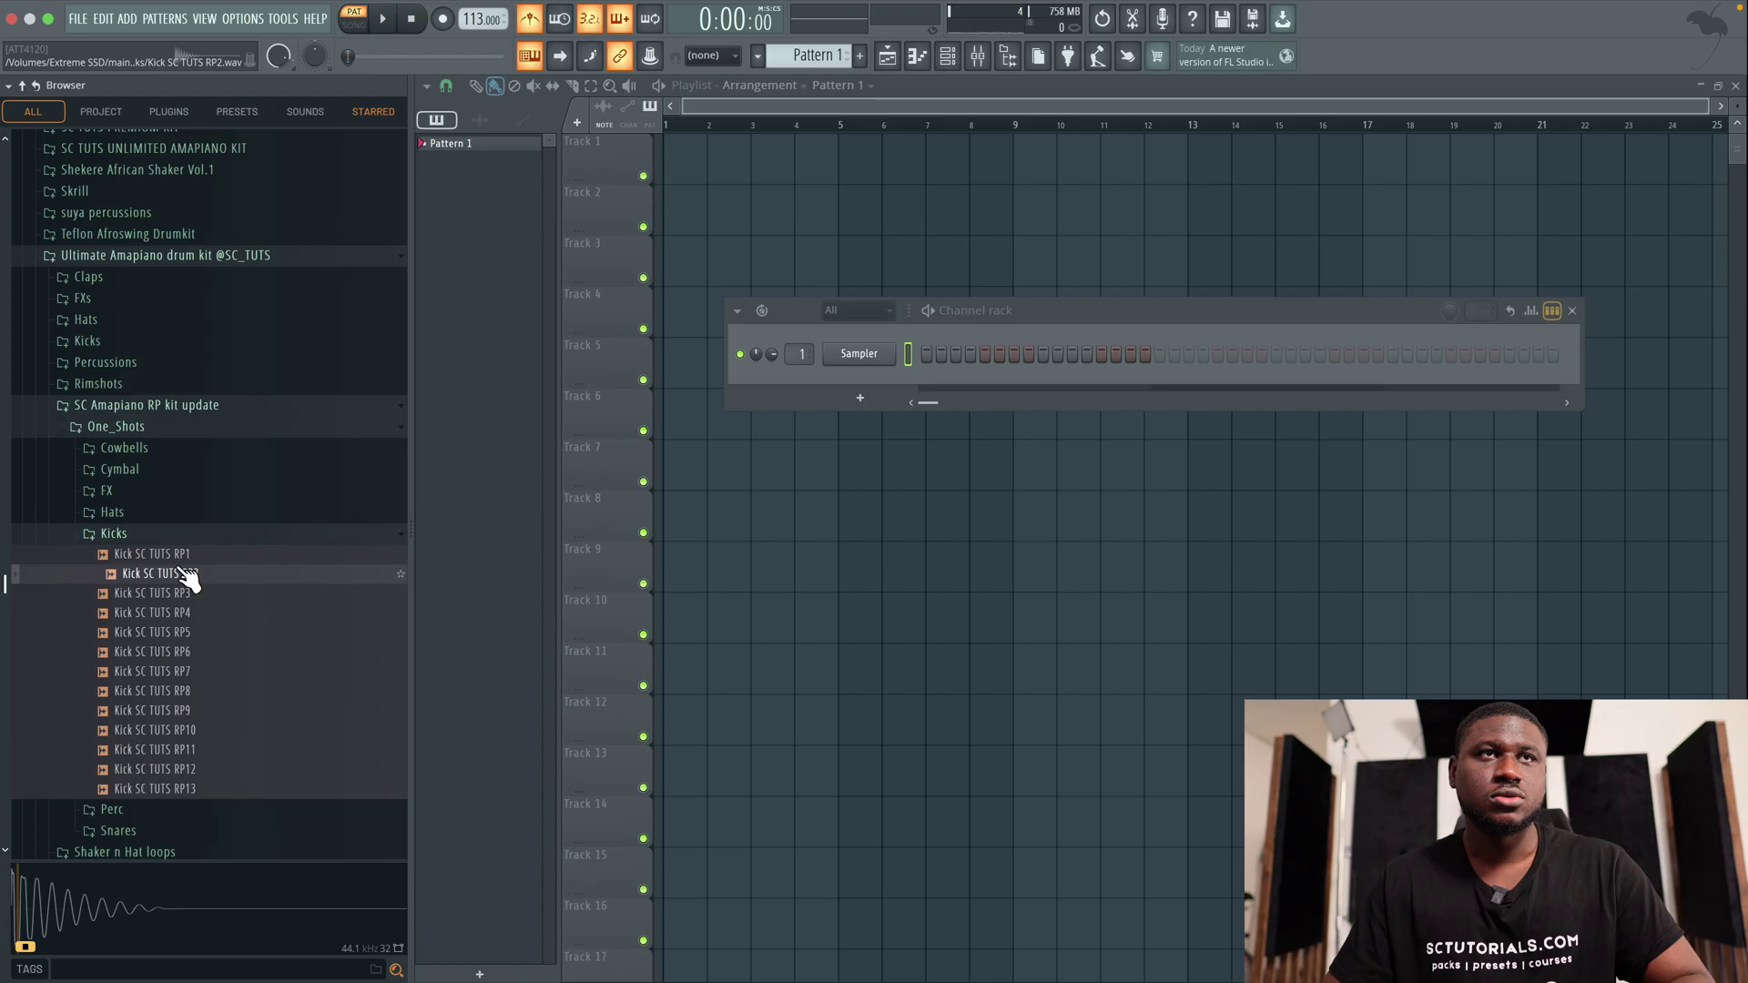
pyautogui.press('Down')
pyautogui.press('Down')
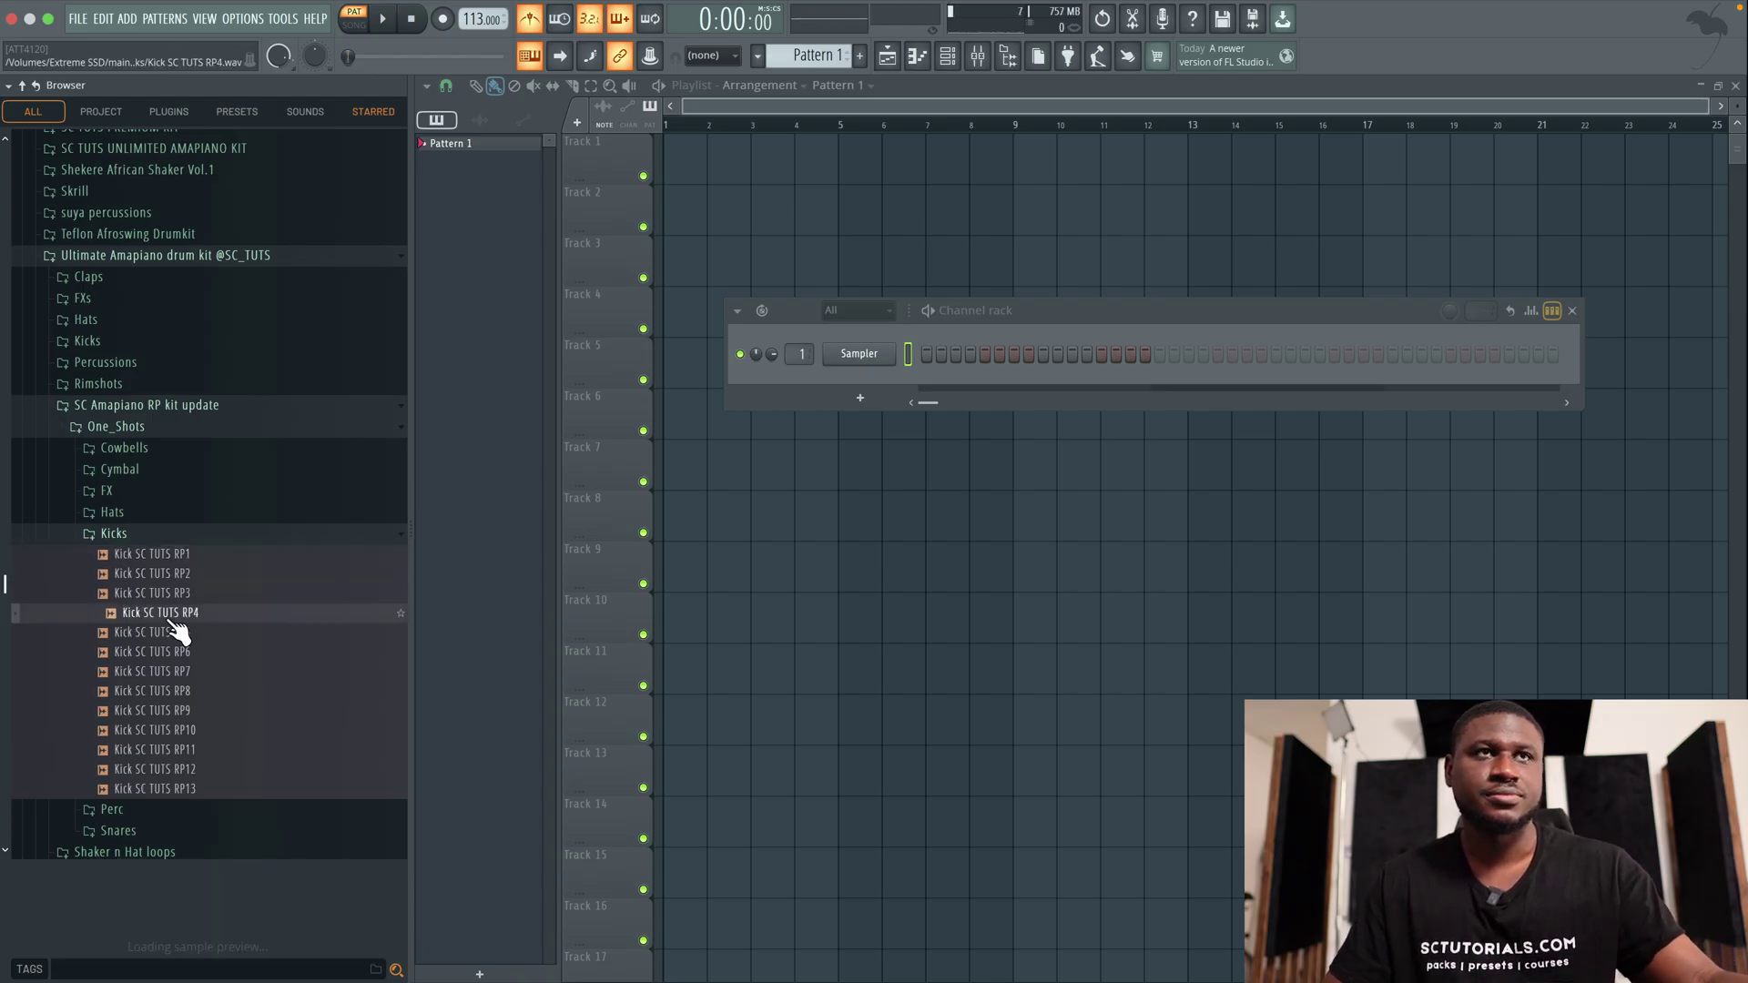
pyautogui.click(173, 691)
pyautogui.click(173, 632)
pyautogui.click(173, 597)
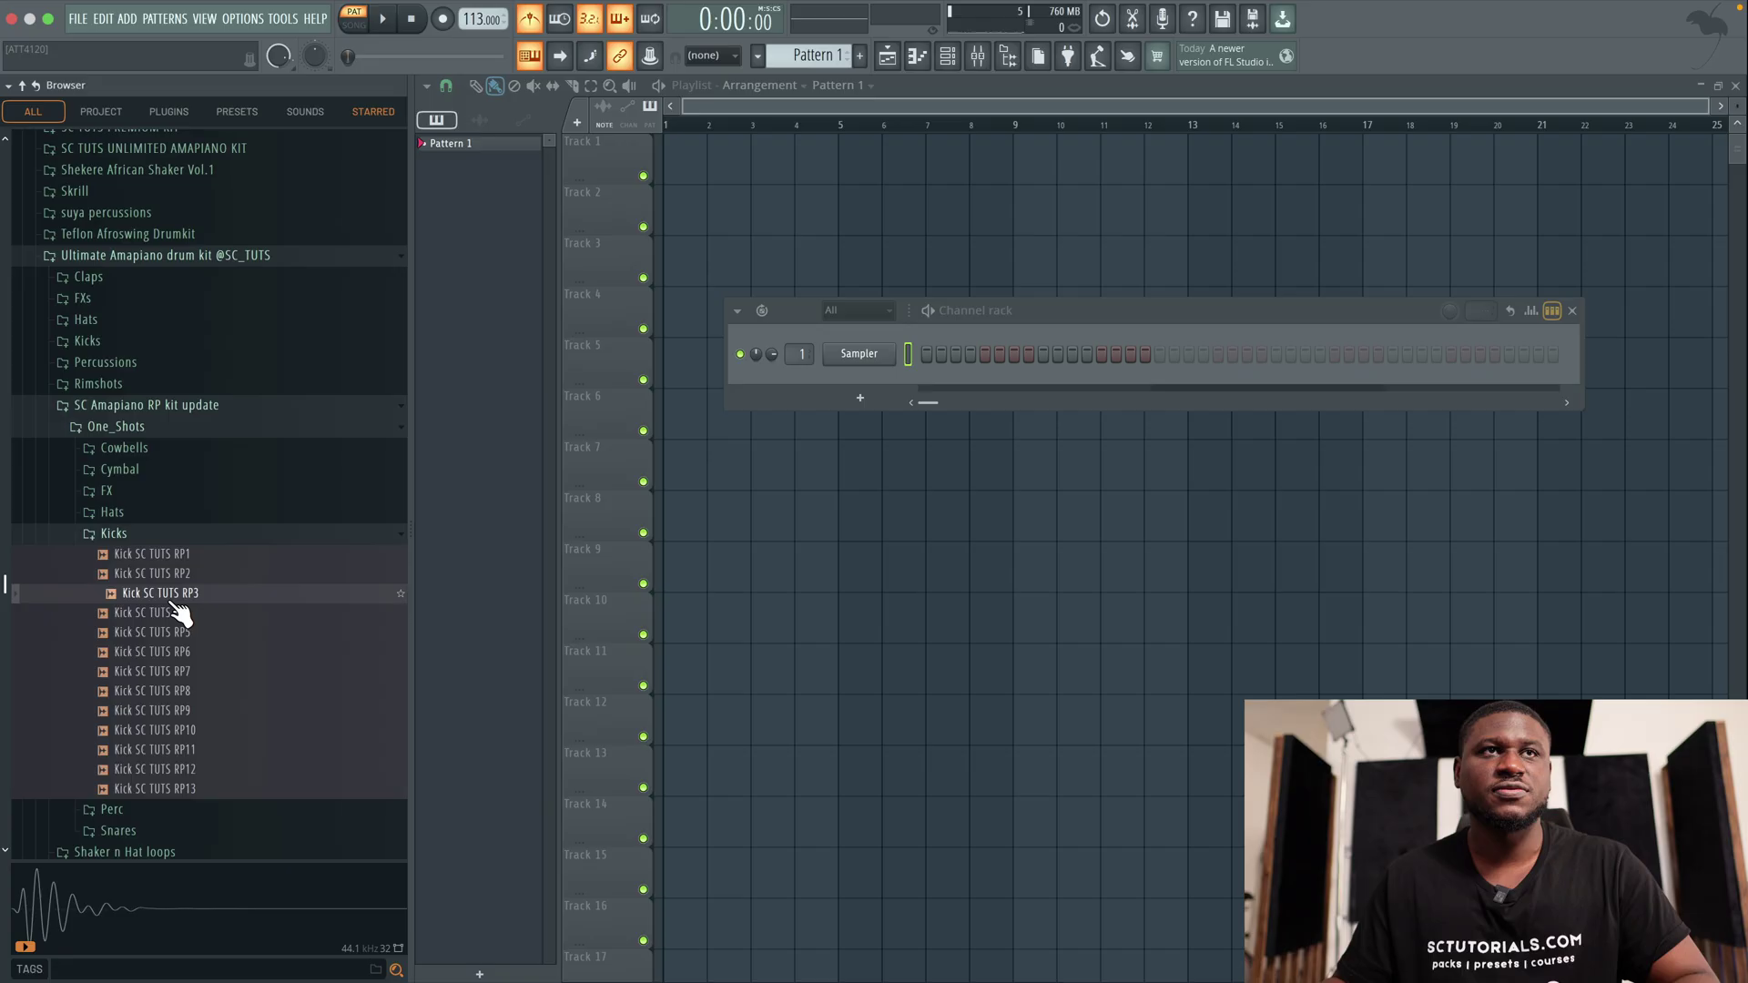
# Add Kick SC TUTS RP3 as a channel and add a kick on step 11 during playback
pyautogui.moveTo(857, 376); pyautogui.dragTo(867, 383)
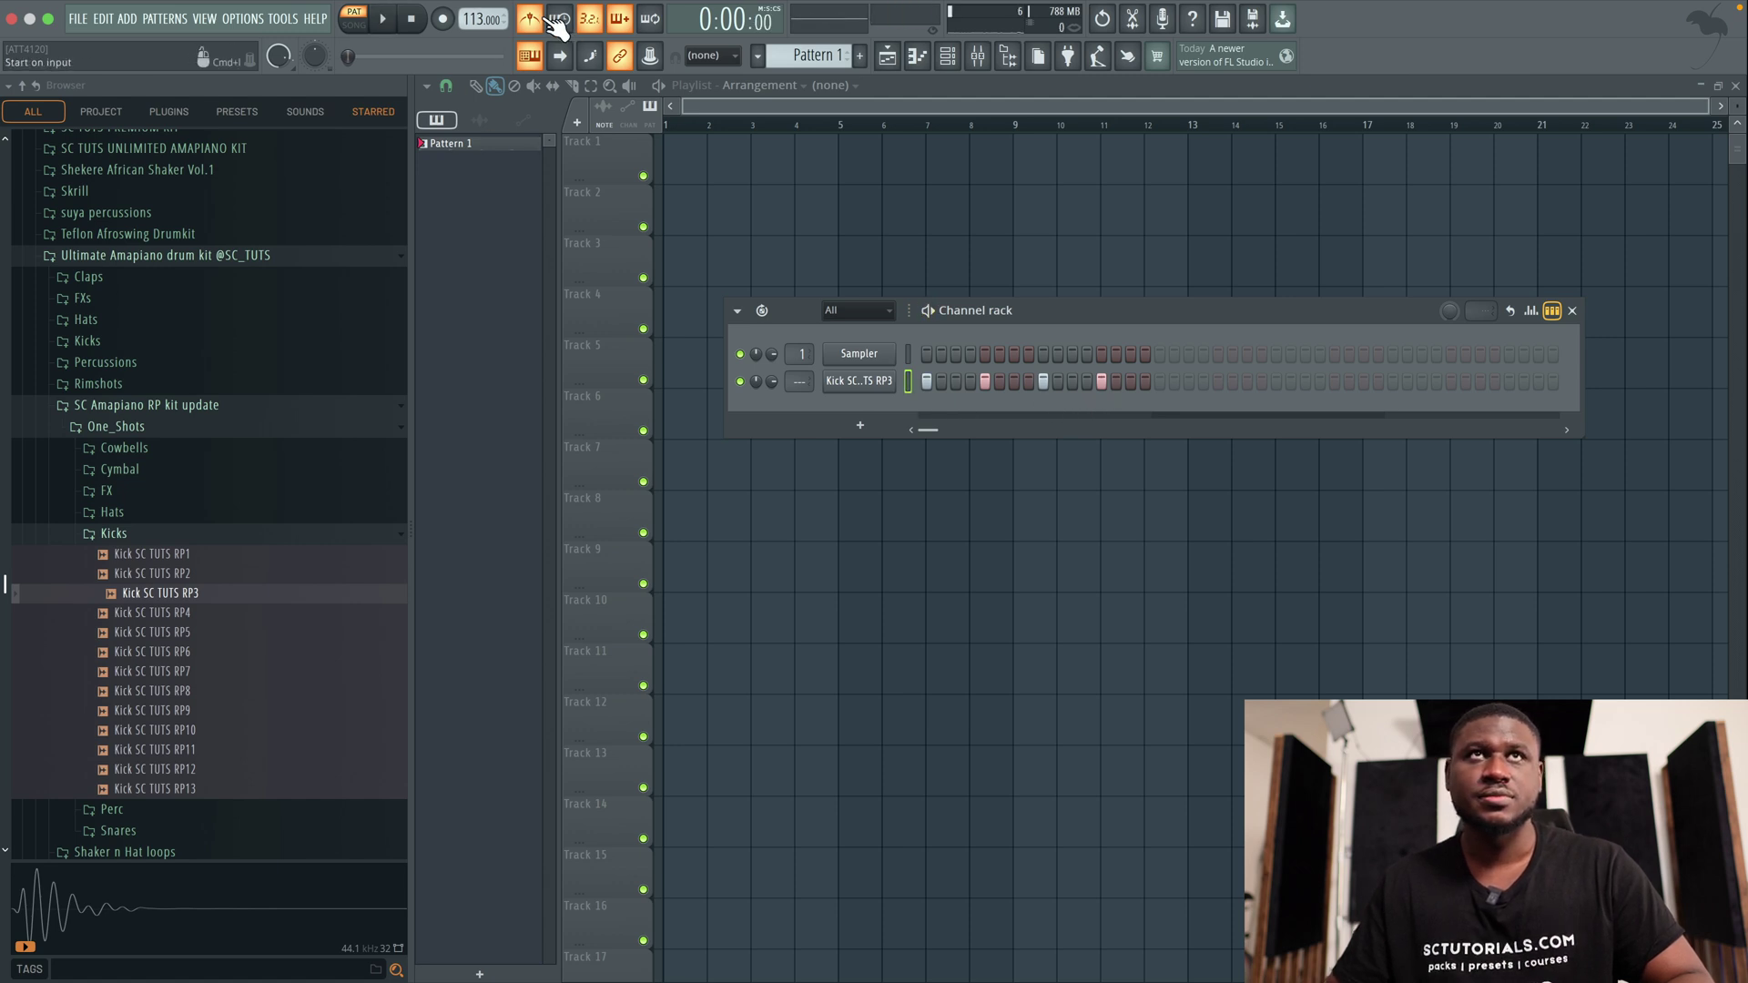
pyautogui.press('space')
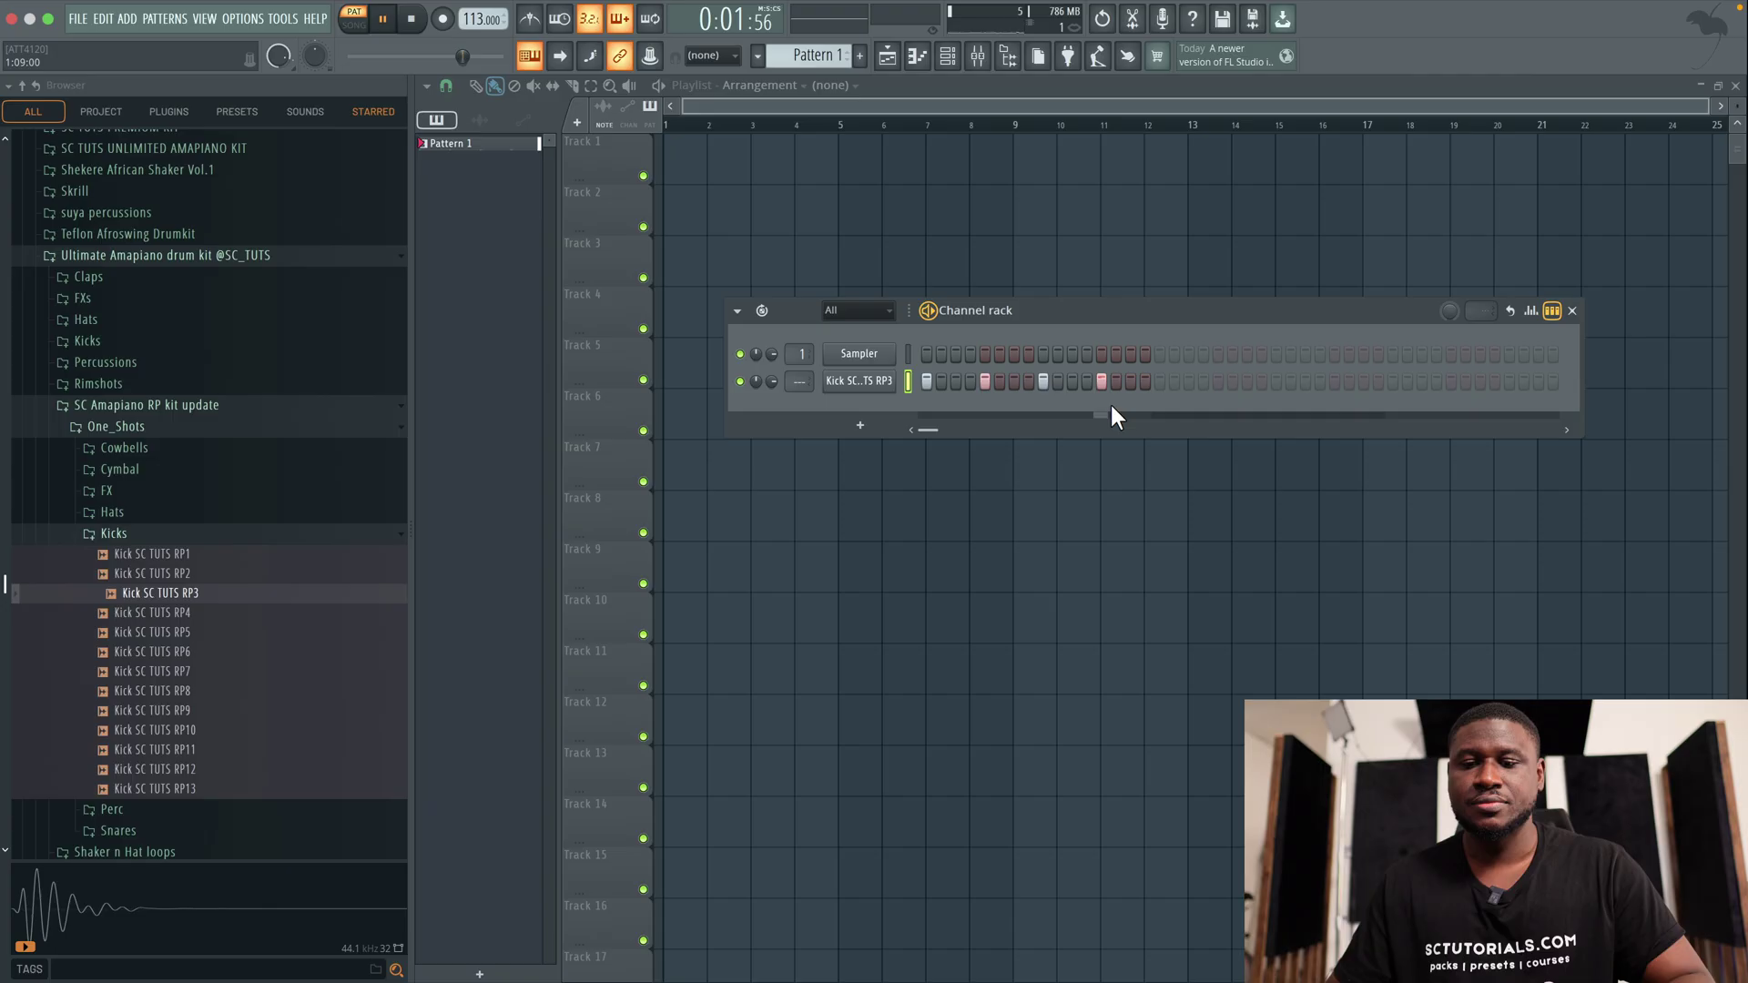
pyautogui.click(1073, 380)
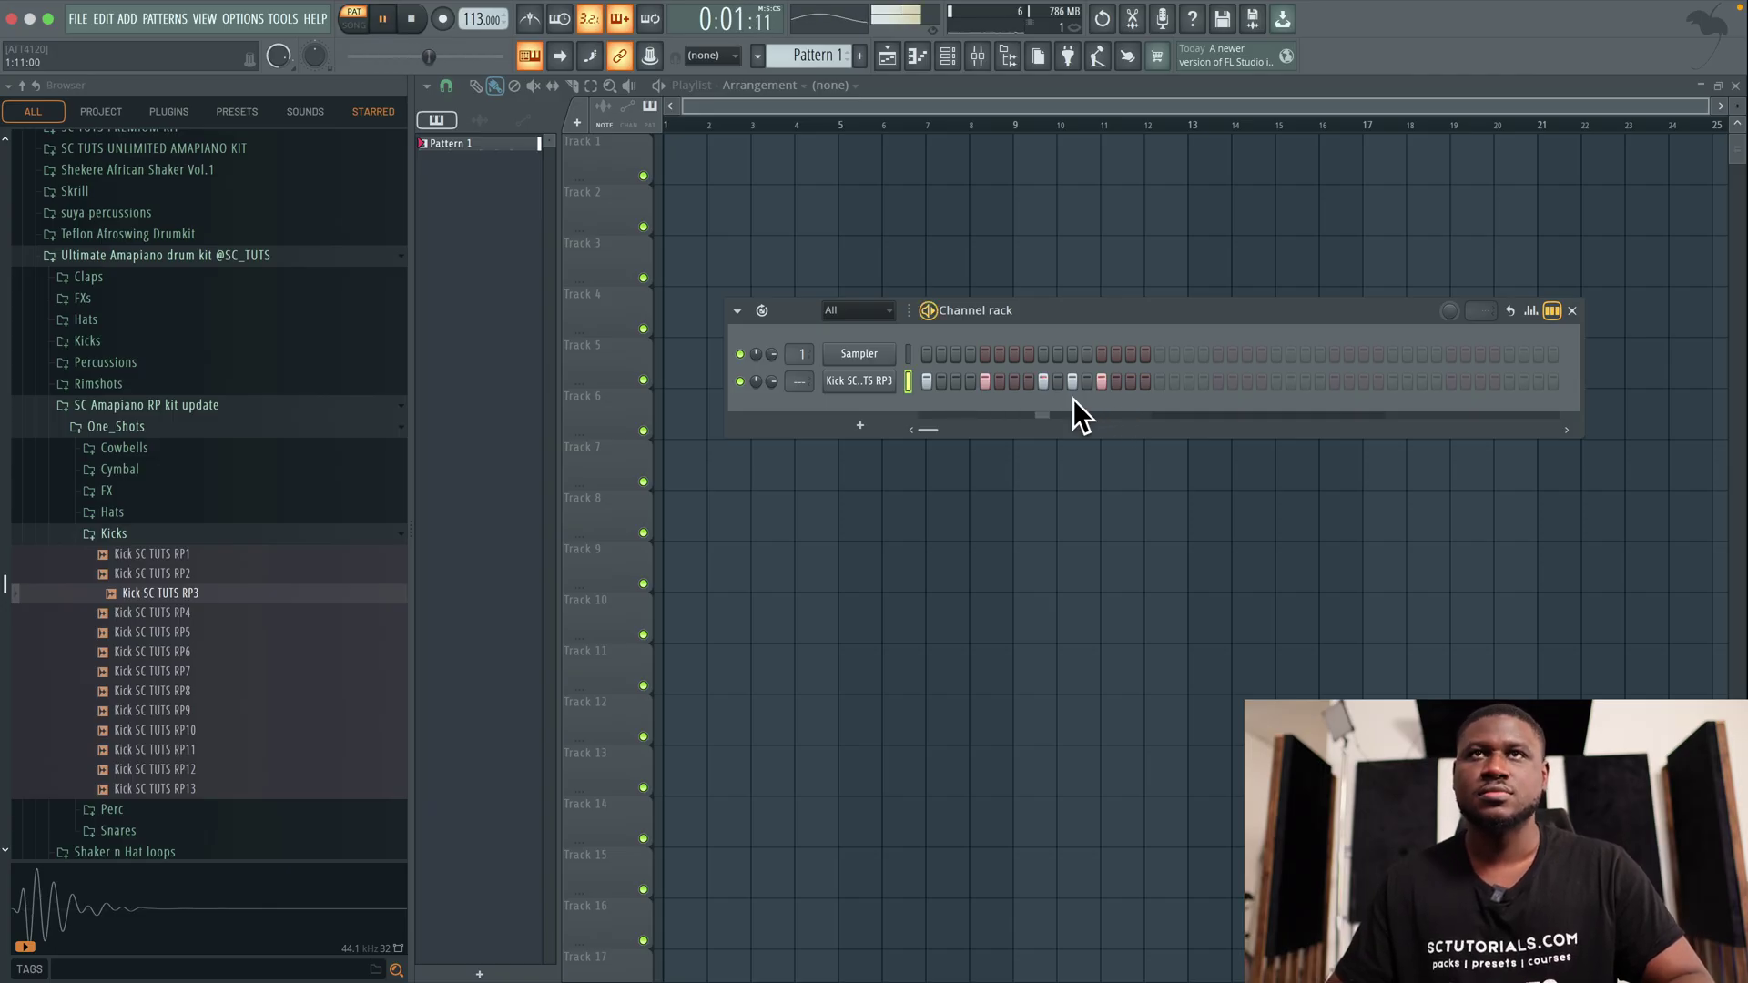
pyautogui.press('space')
pyautogui.scroll(-1, 168, 551)
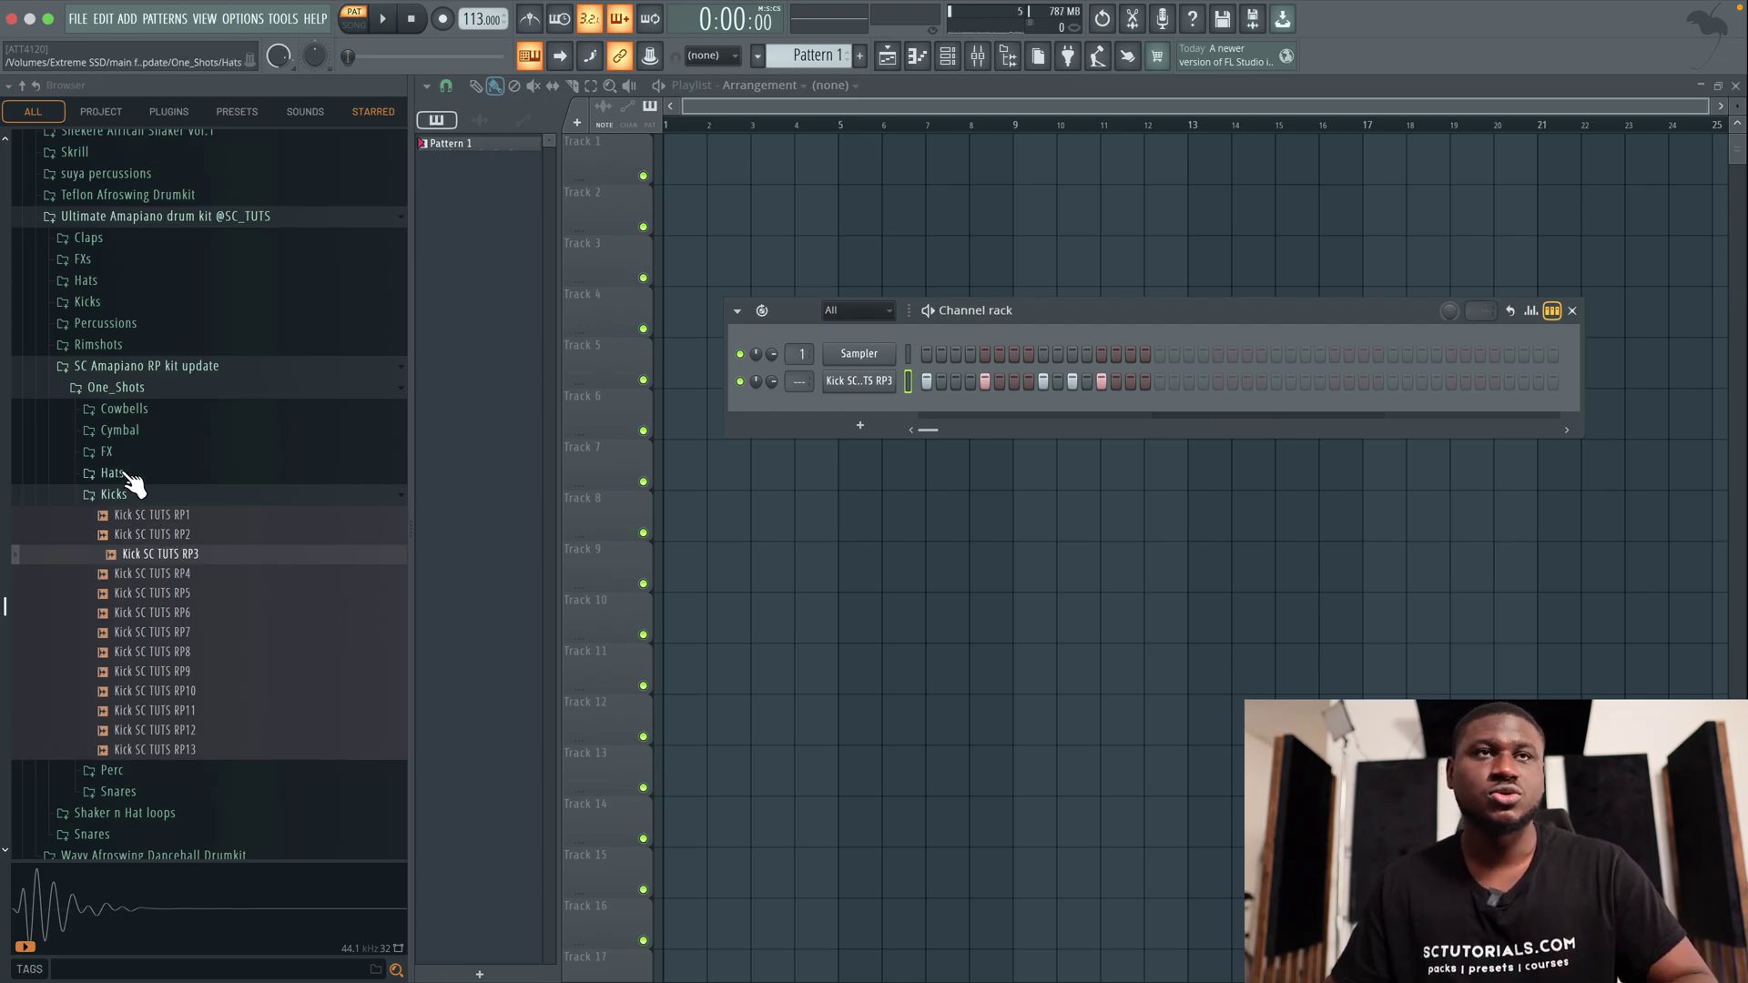
# Expand One_Shots > Hats and audition Hat SC TUTS RP1 and RP3
pyautogui.click(127, 480)
pyautogui.click(132, 515)
pyautogui.click(137, 534)
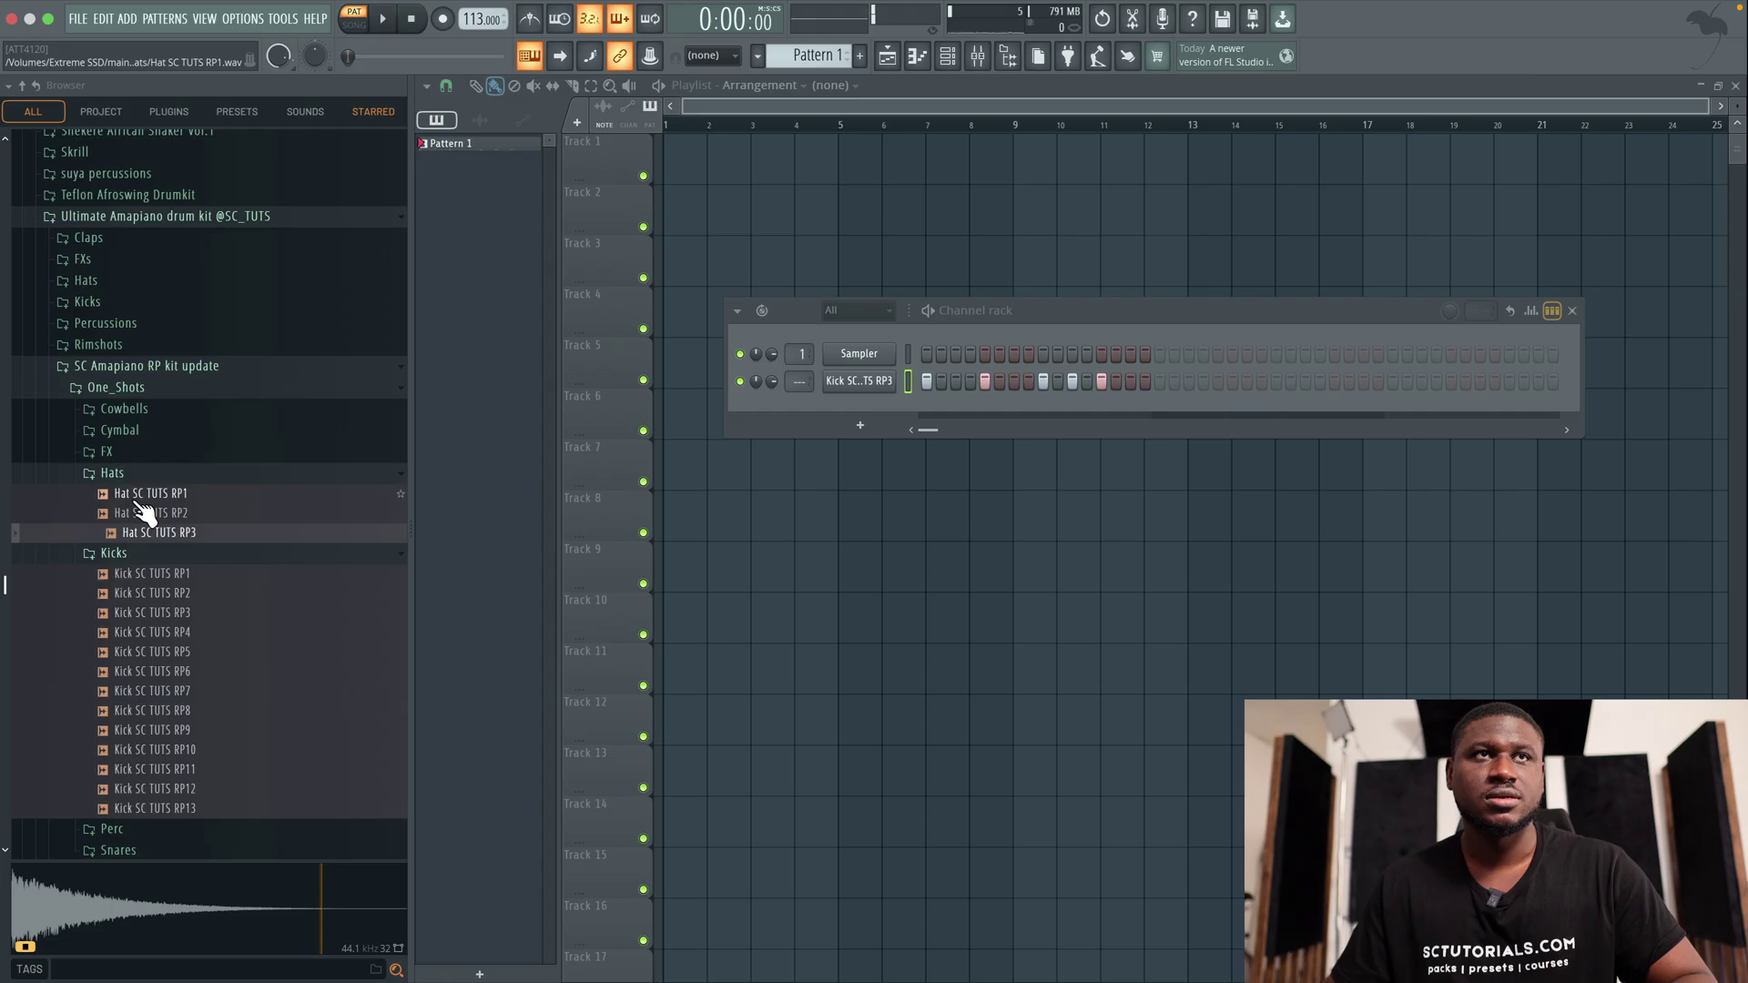
pyautogui.press('Up')
pyautogui.press('Up')
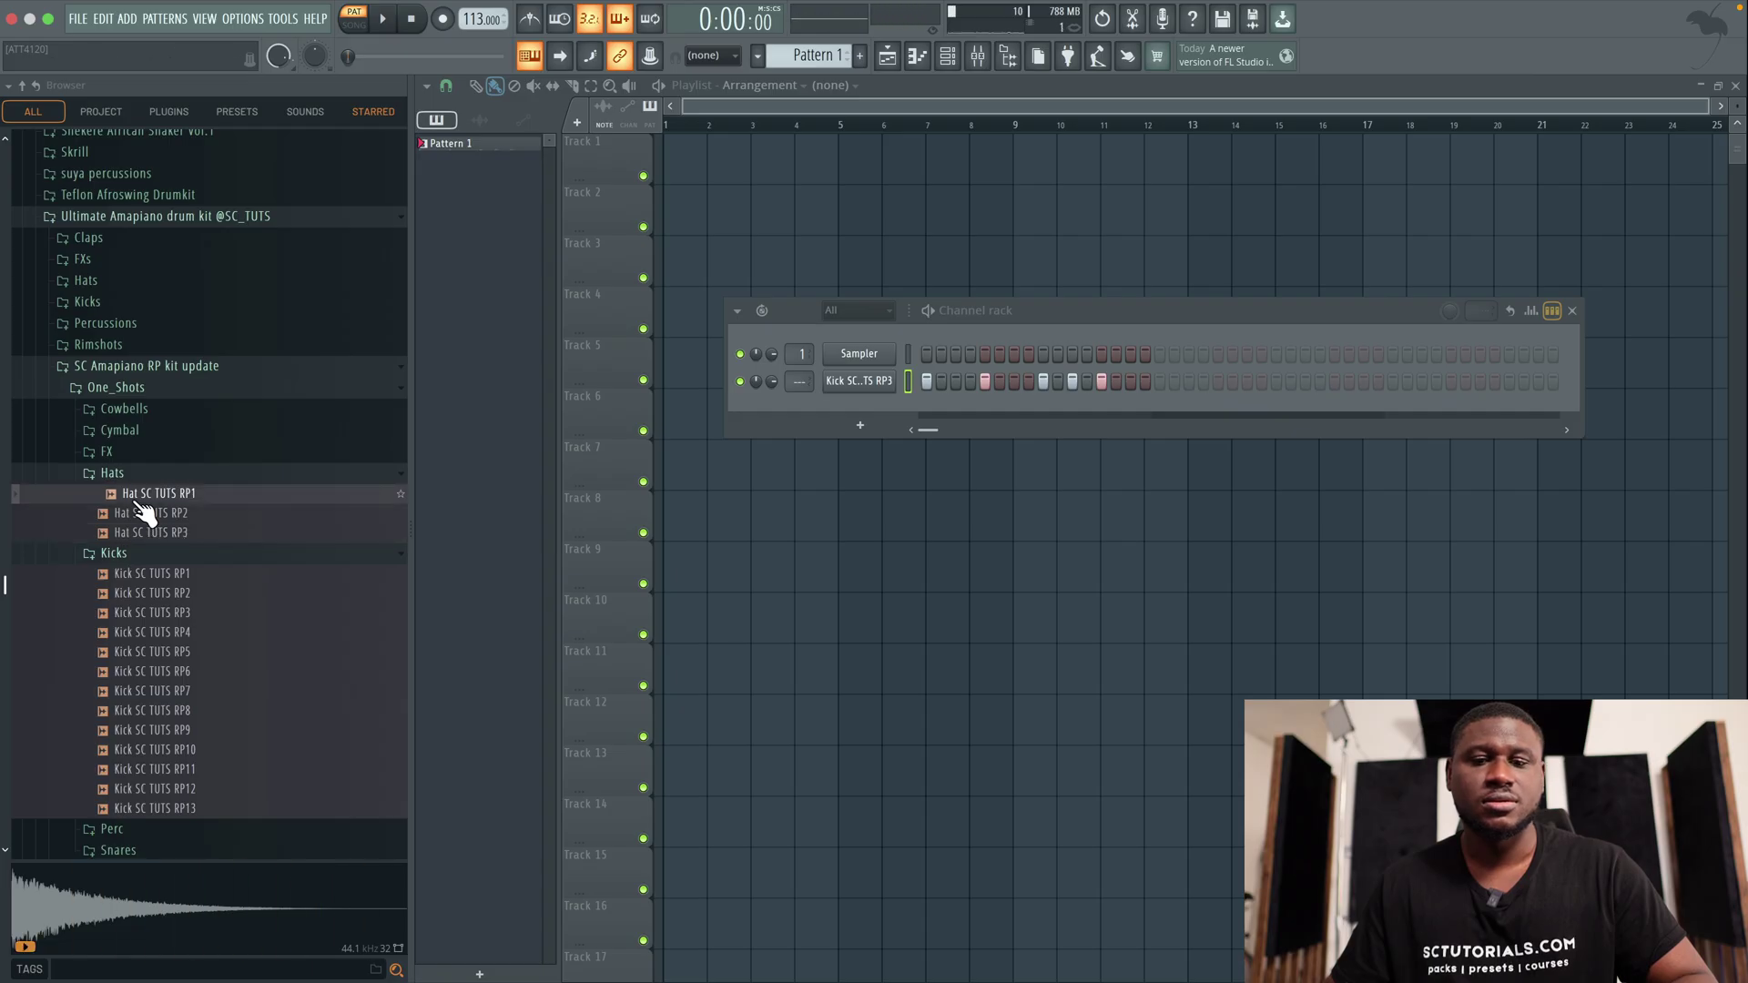
# Expand the kit's main Hats folder and audition hats up to hat sctutorials.com (3)
pyautogui.click(91, 282)
pyautogui.click(116, 340)
pyautogui.press('Up')
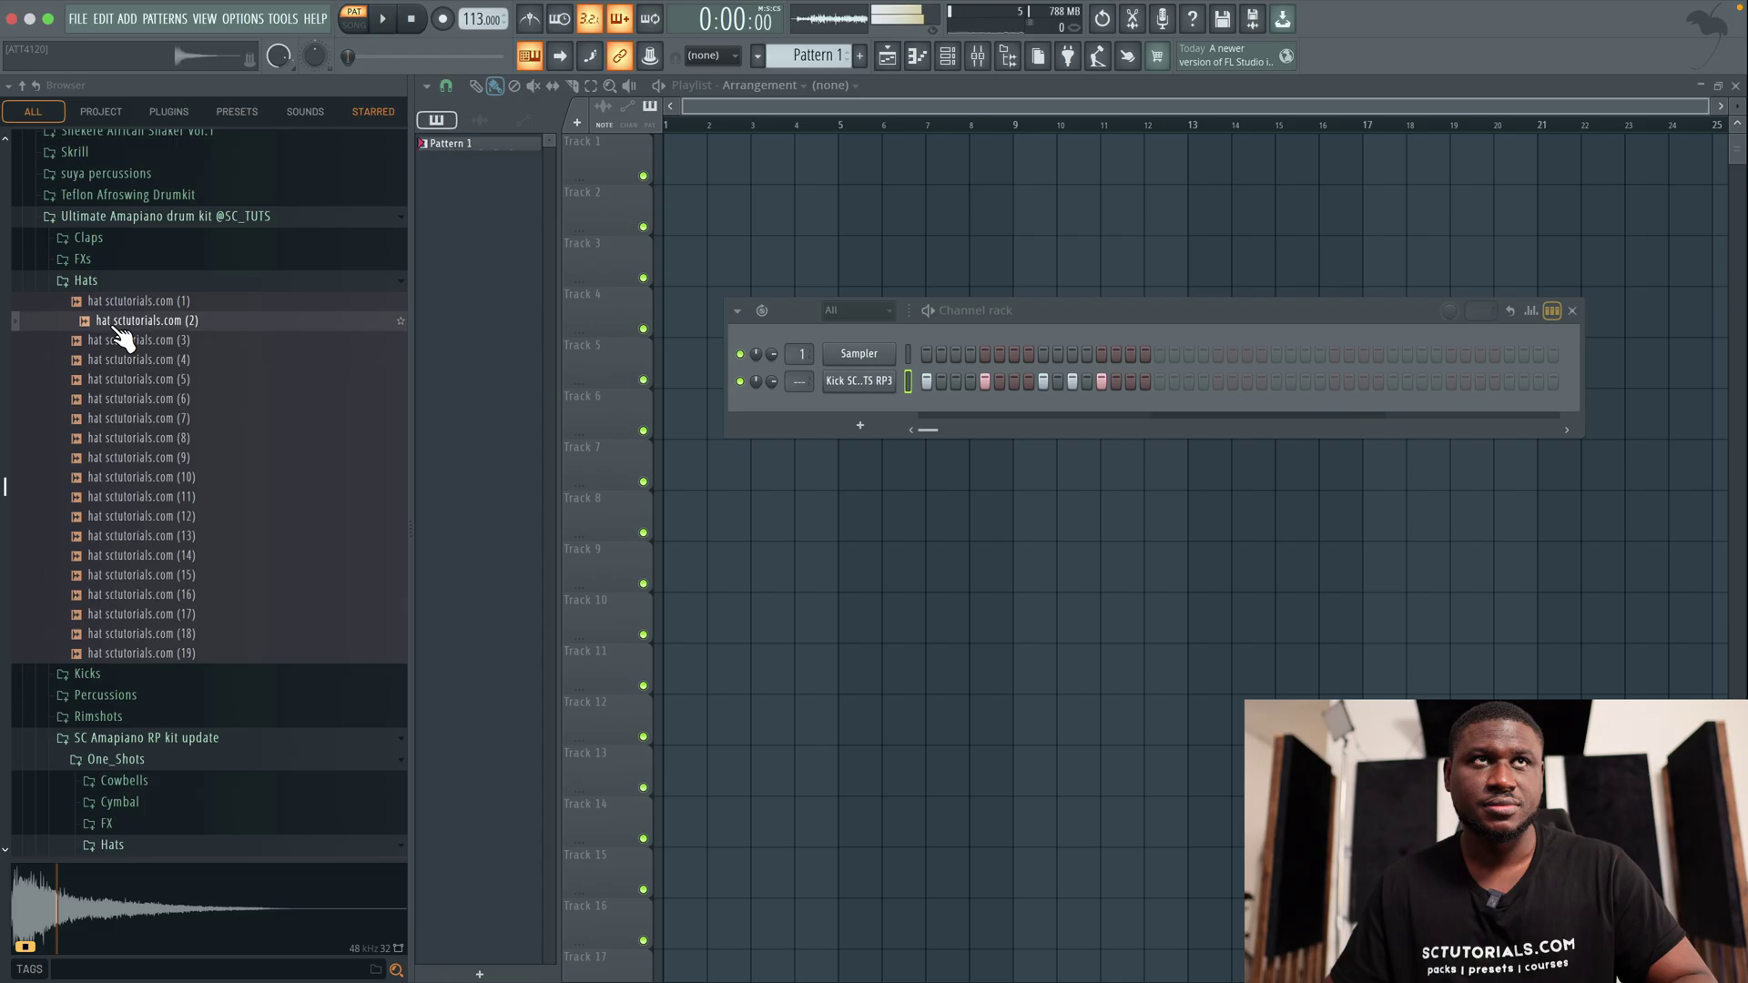
pyautogui.click(136, 346)
# Add hat sctutorials.com (3) as a channel with hits on steps 7, 11 and 15
pyautogui.moveTo(137, 346); pyautogui.dragTo(850, 406)
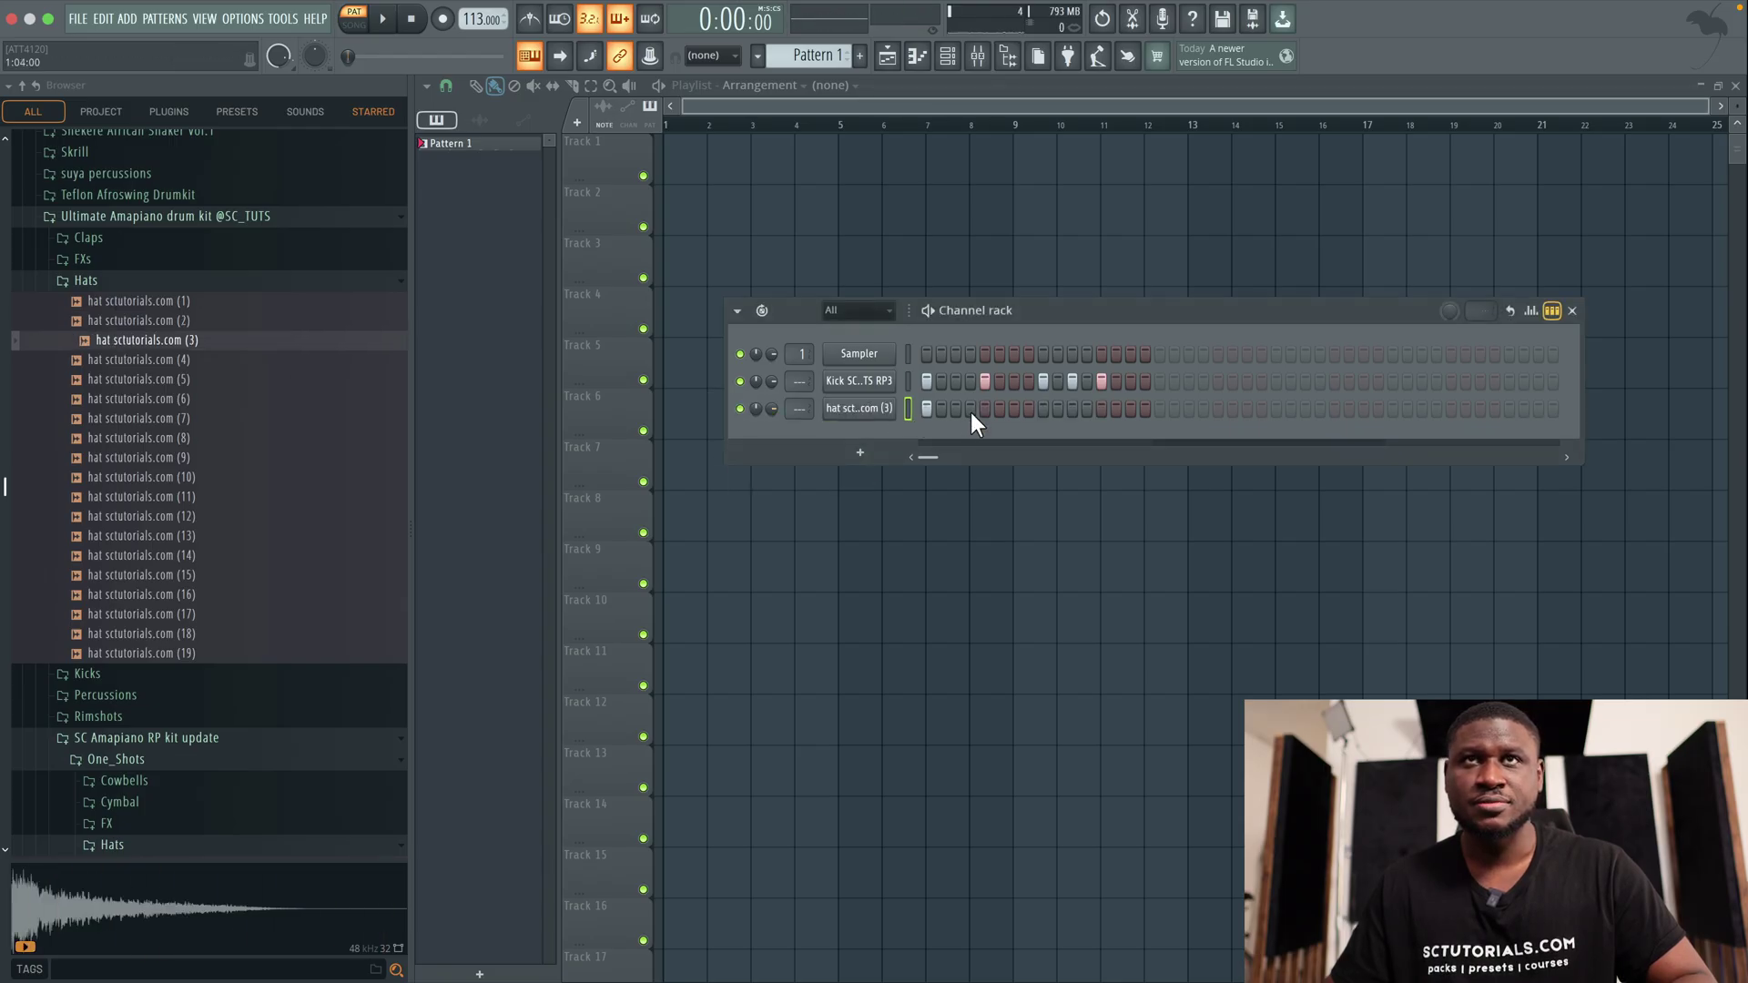
pyautogui.click(1014, 408)
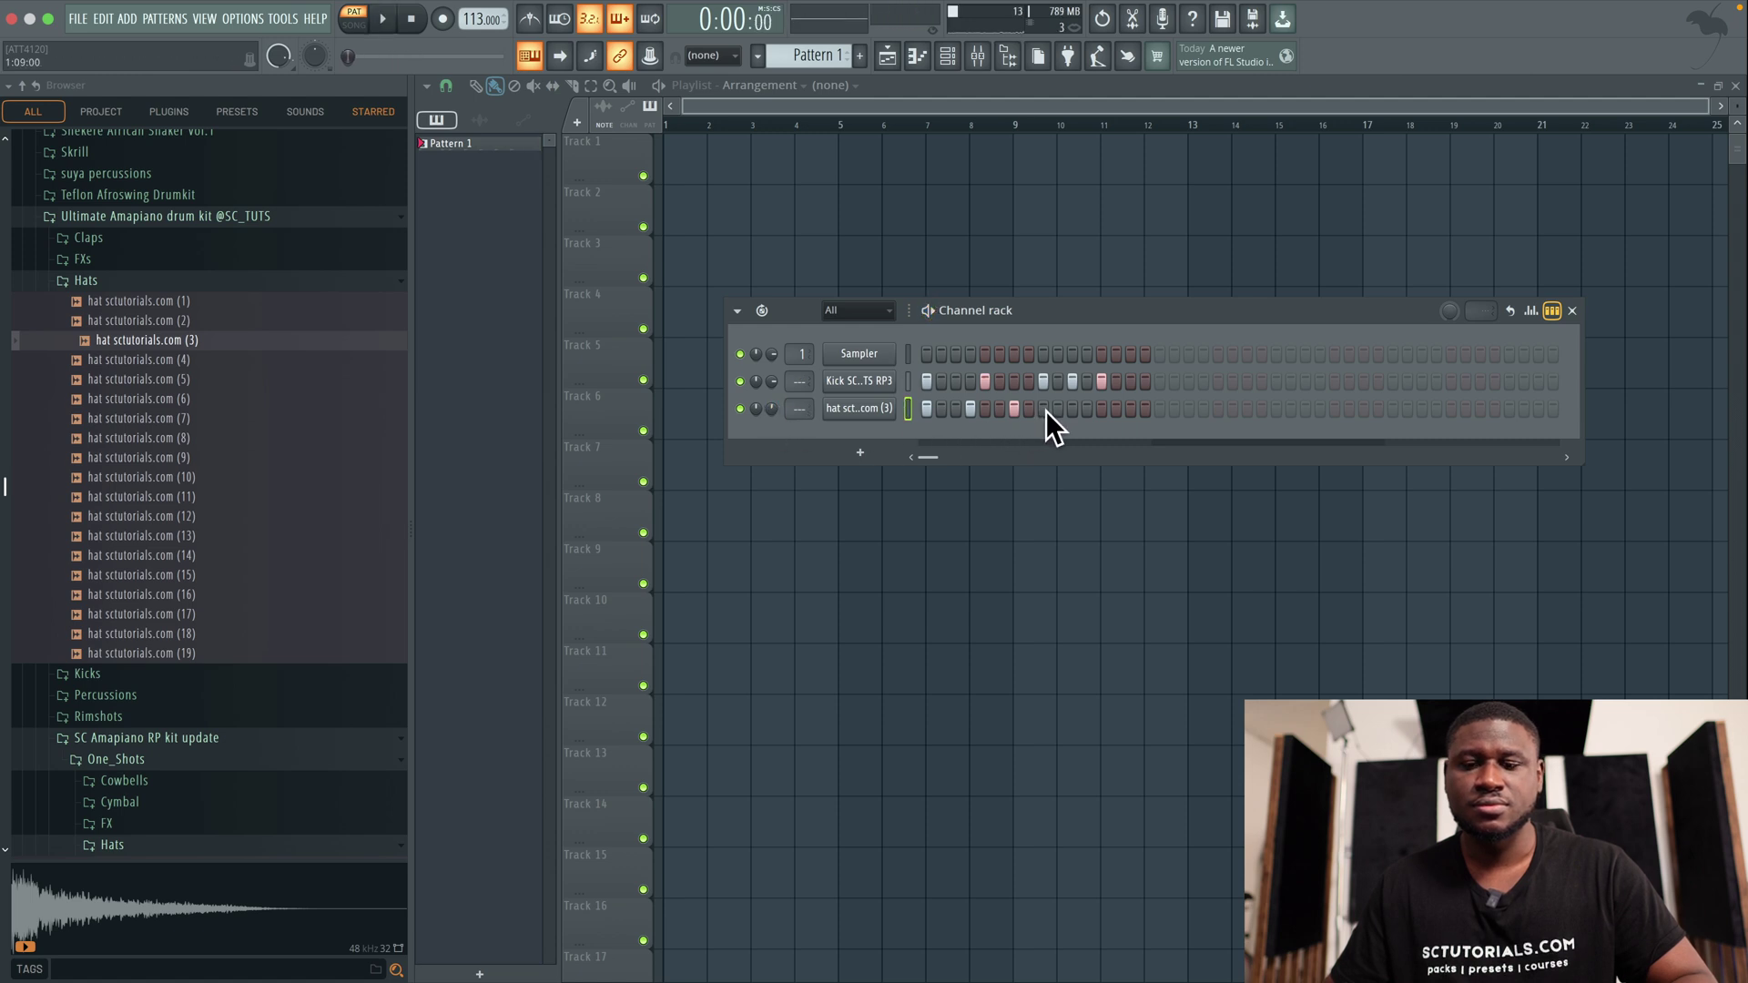
pyautogui.press('space')
pyautogui.click(1072, 410)
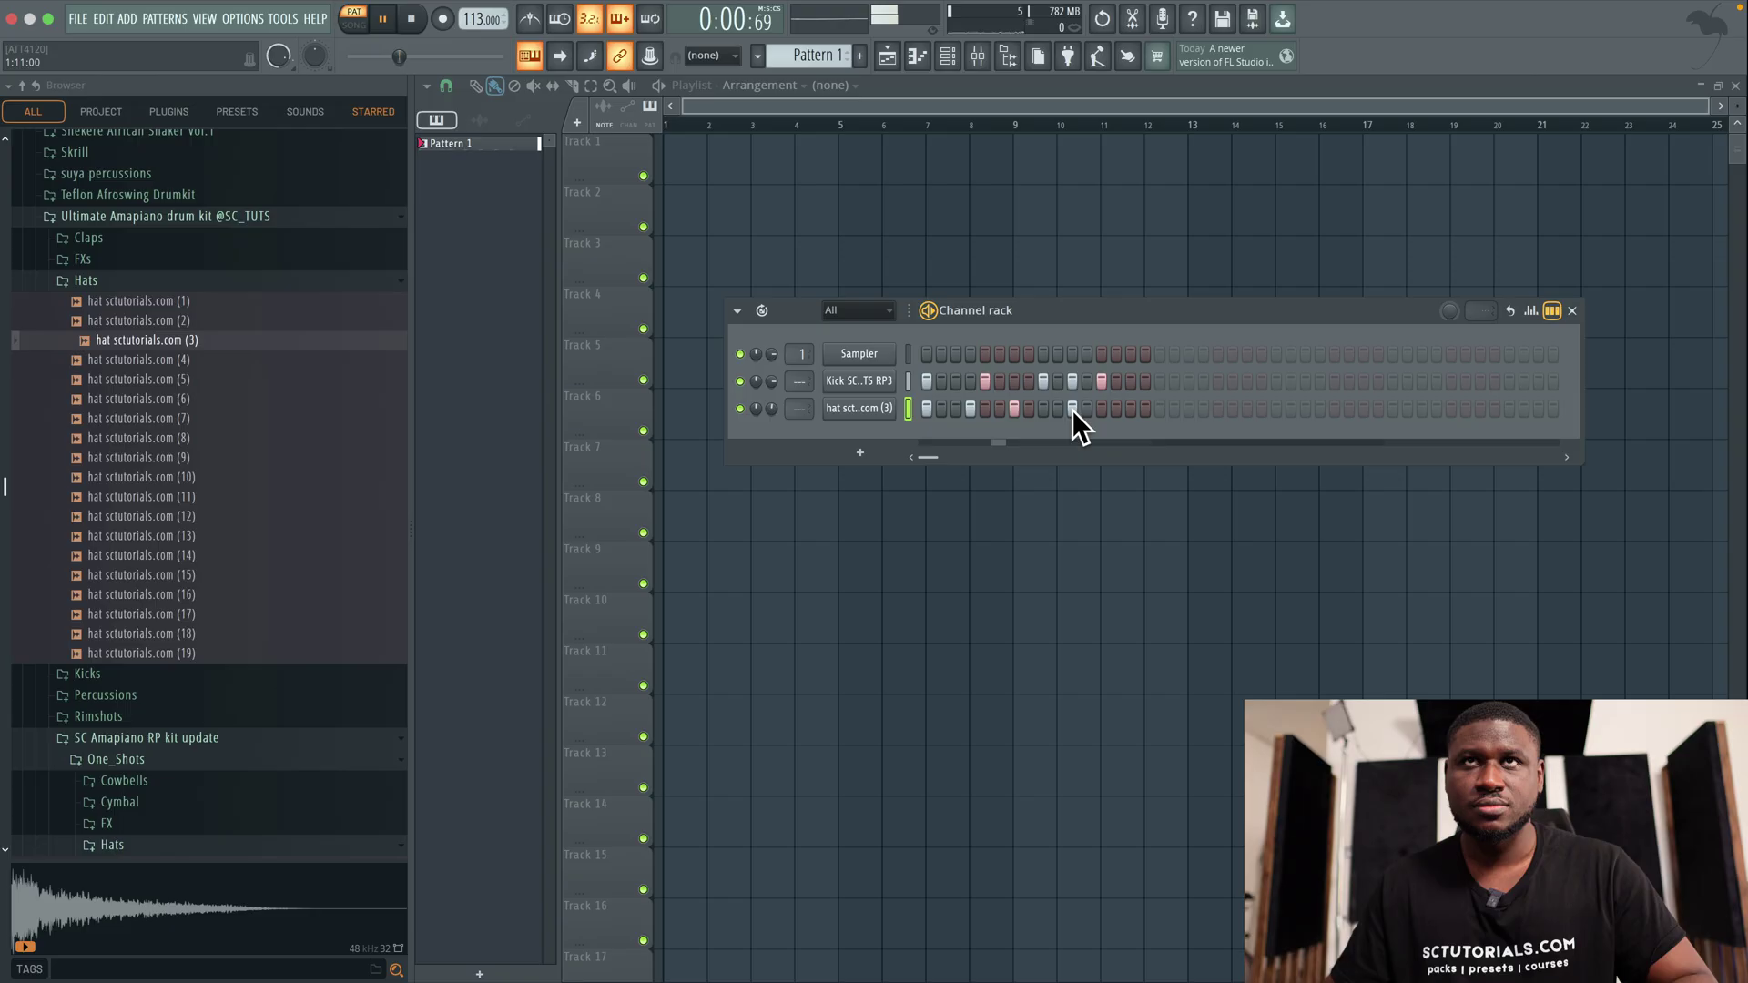
pyautogui.click(1130, 408)
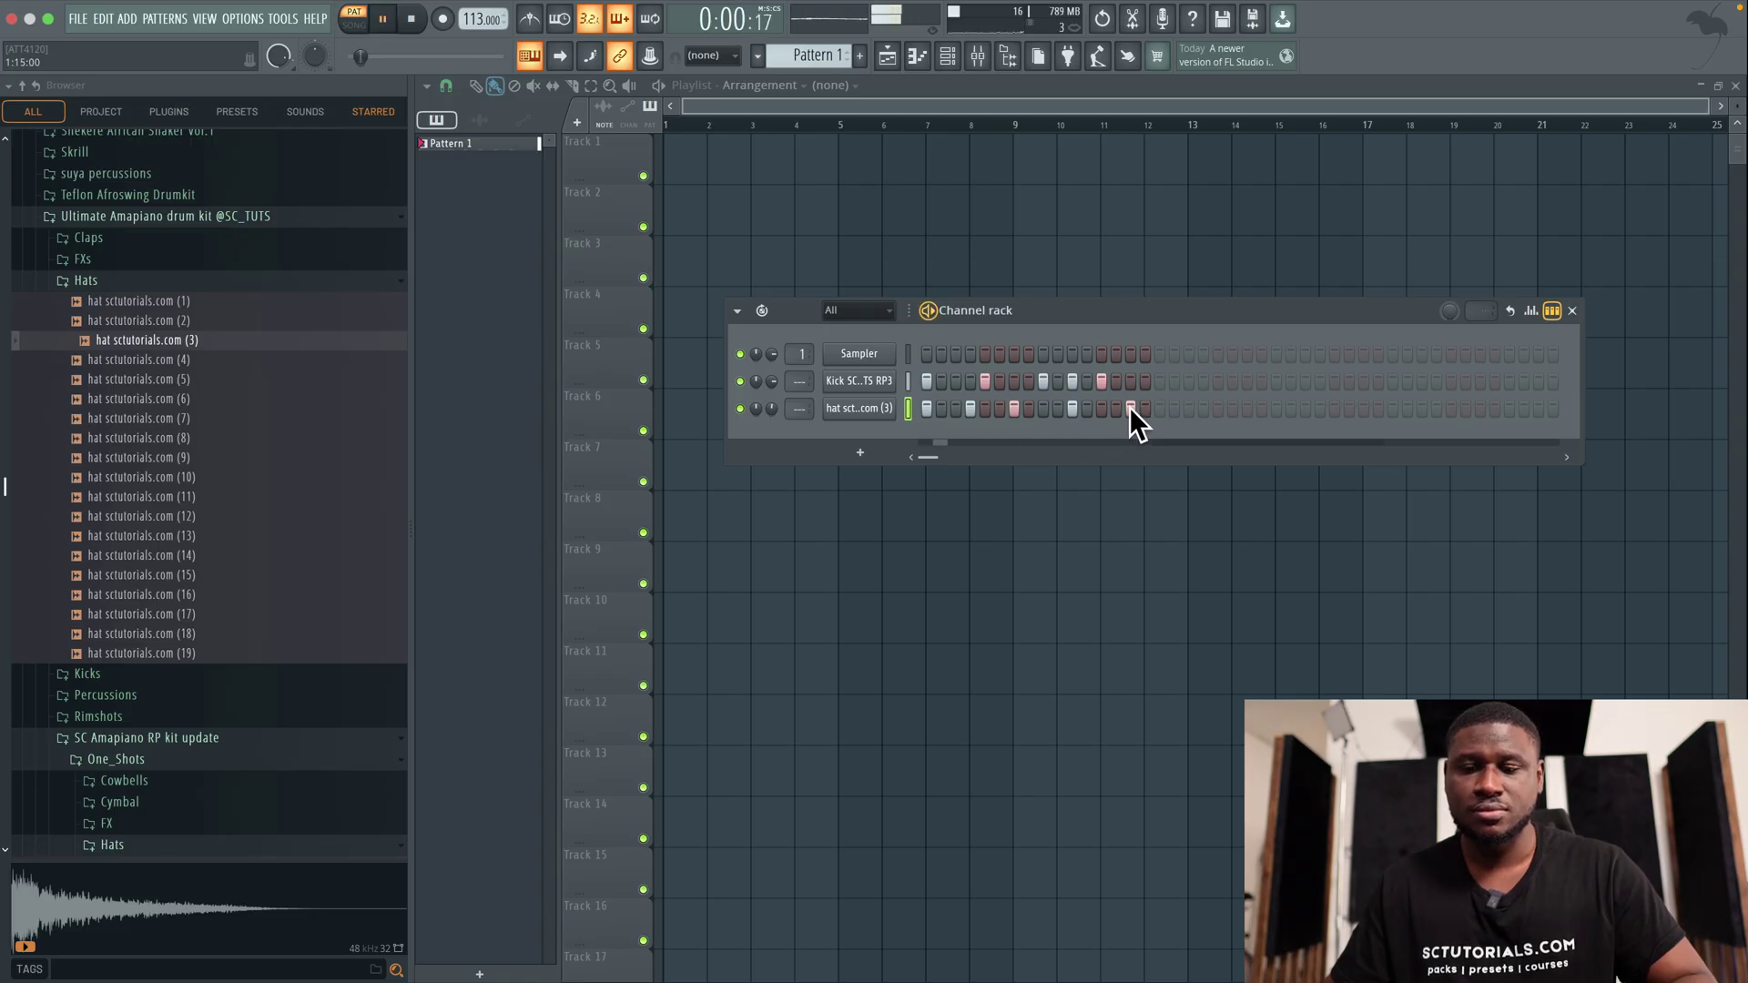
pyautogui.press('space')
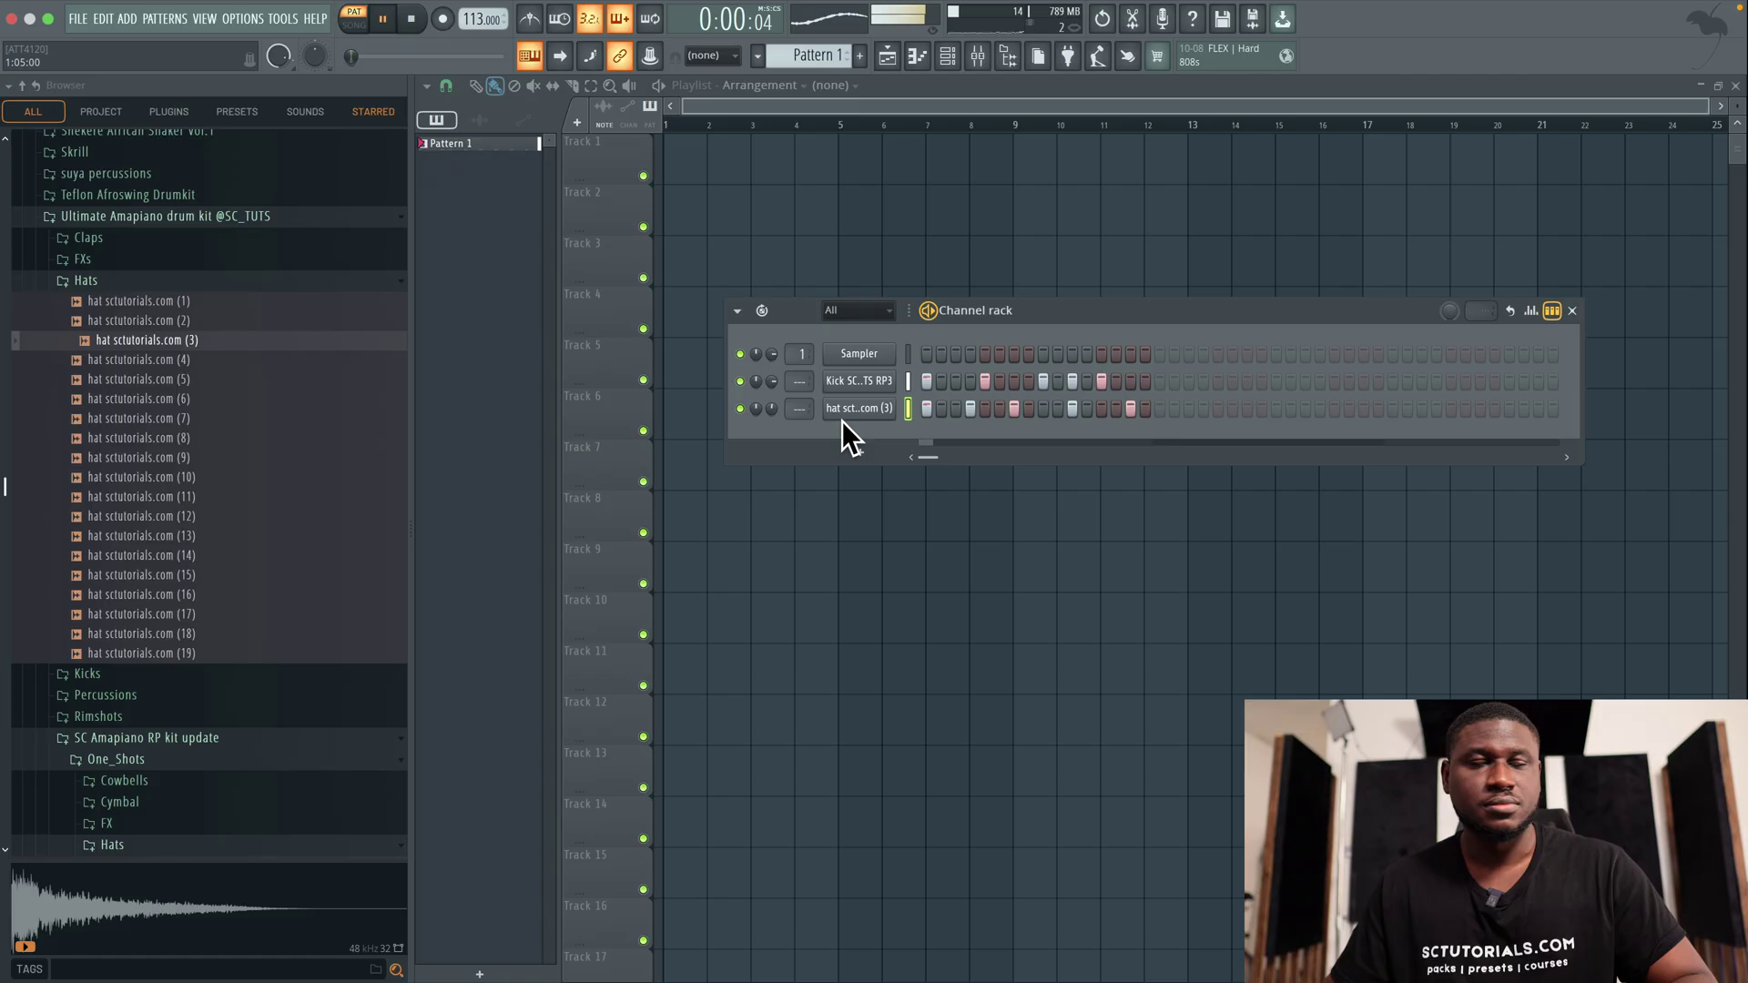
# Expand the Percussions folder, audition percs, and pick perc sctutorials.com (135)
pyautogui.scroll(5, 203, 473)
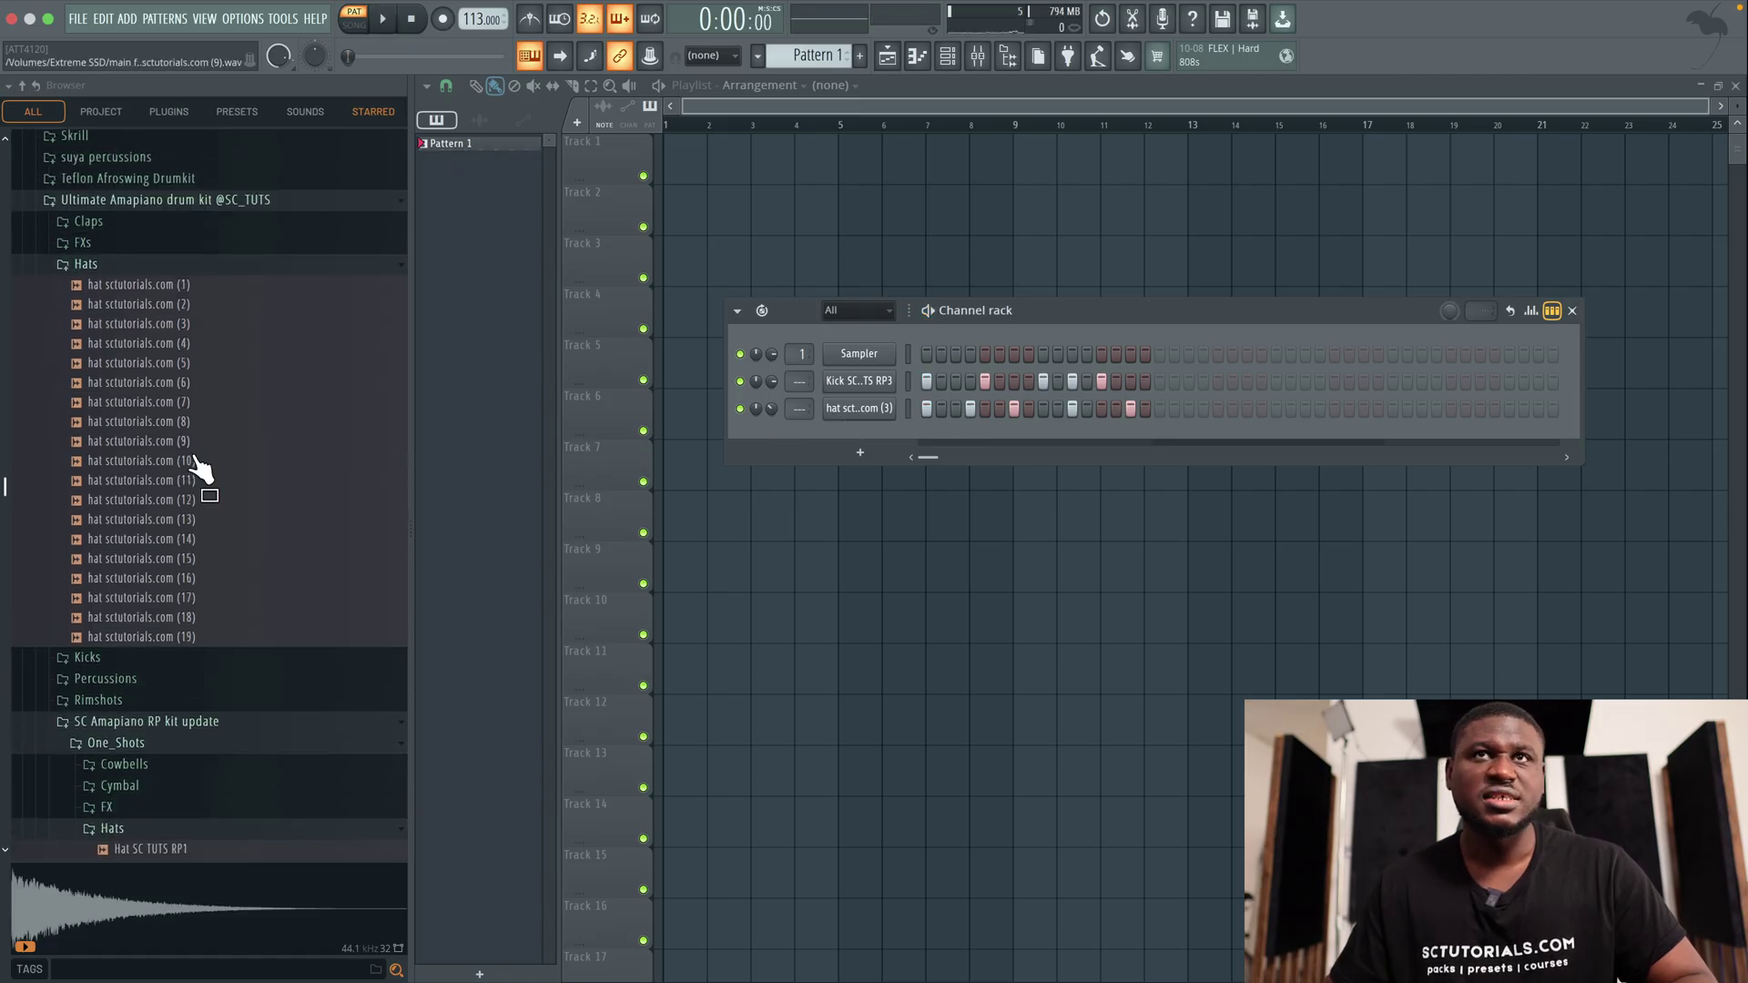
pyautogui.scroll(-5, 136, 490)
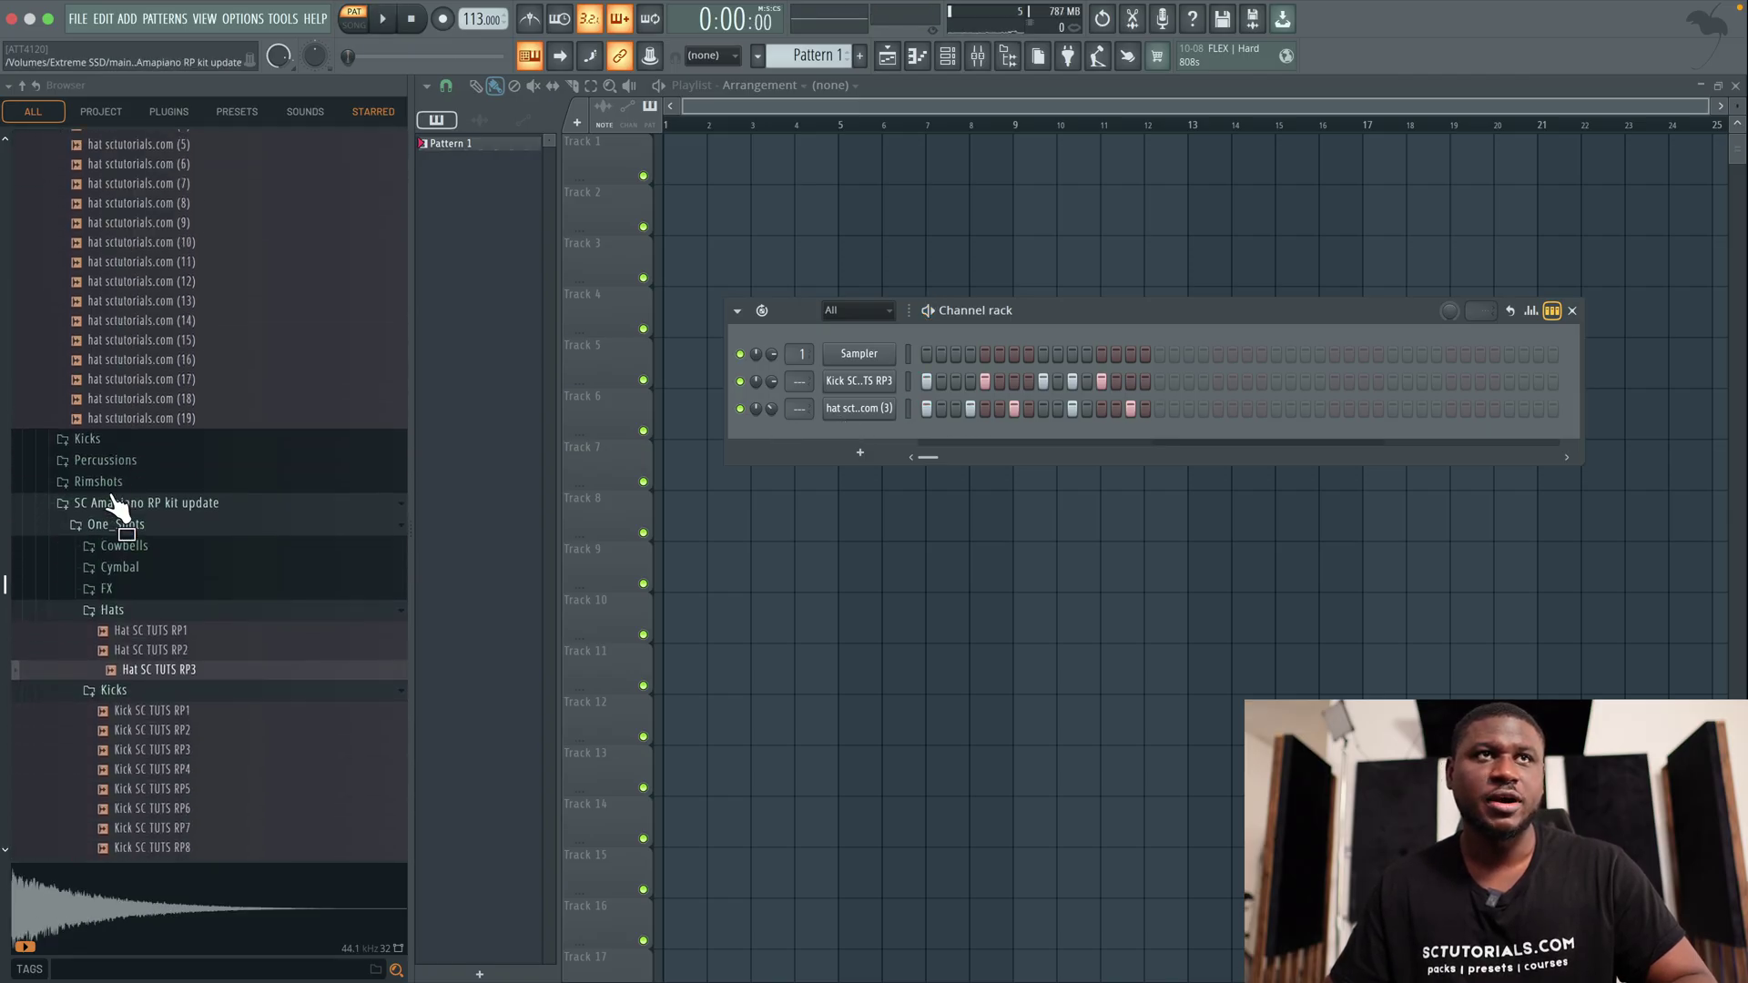
pyautogui.click(126, 464)
pyautogui.scroll(-3, 135, 492)
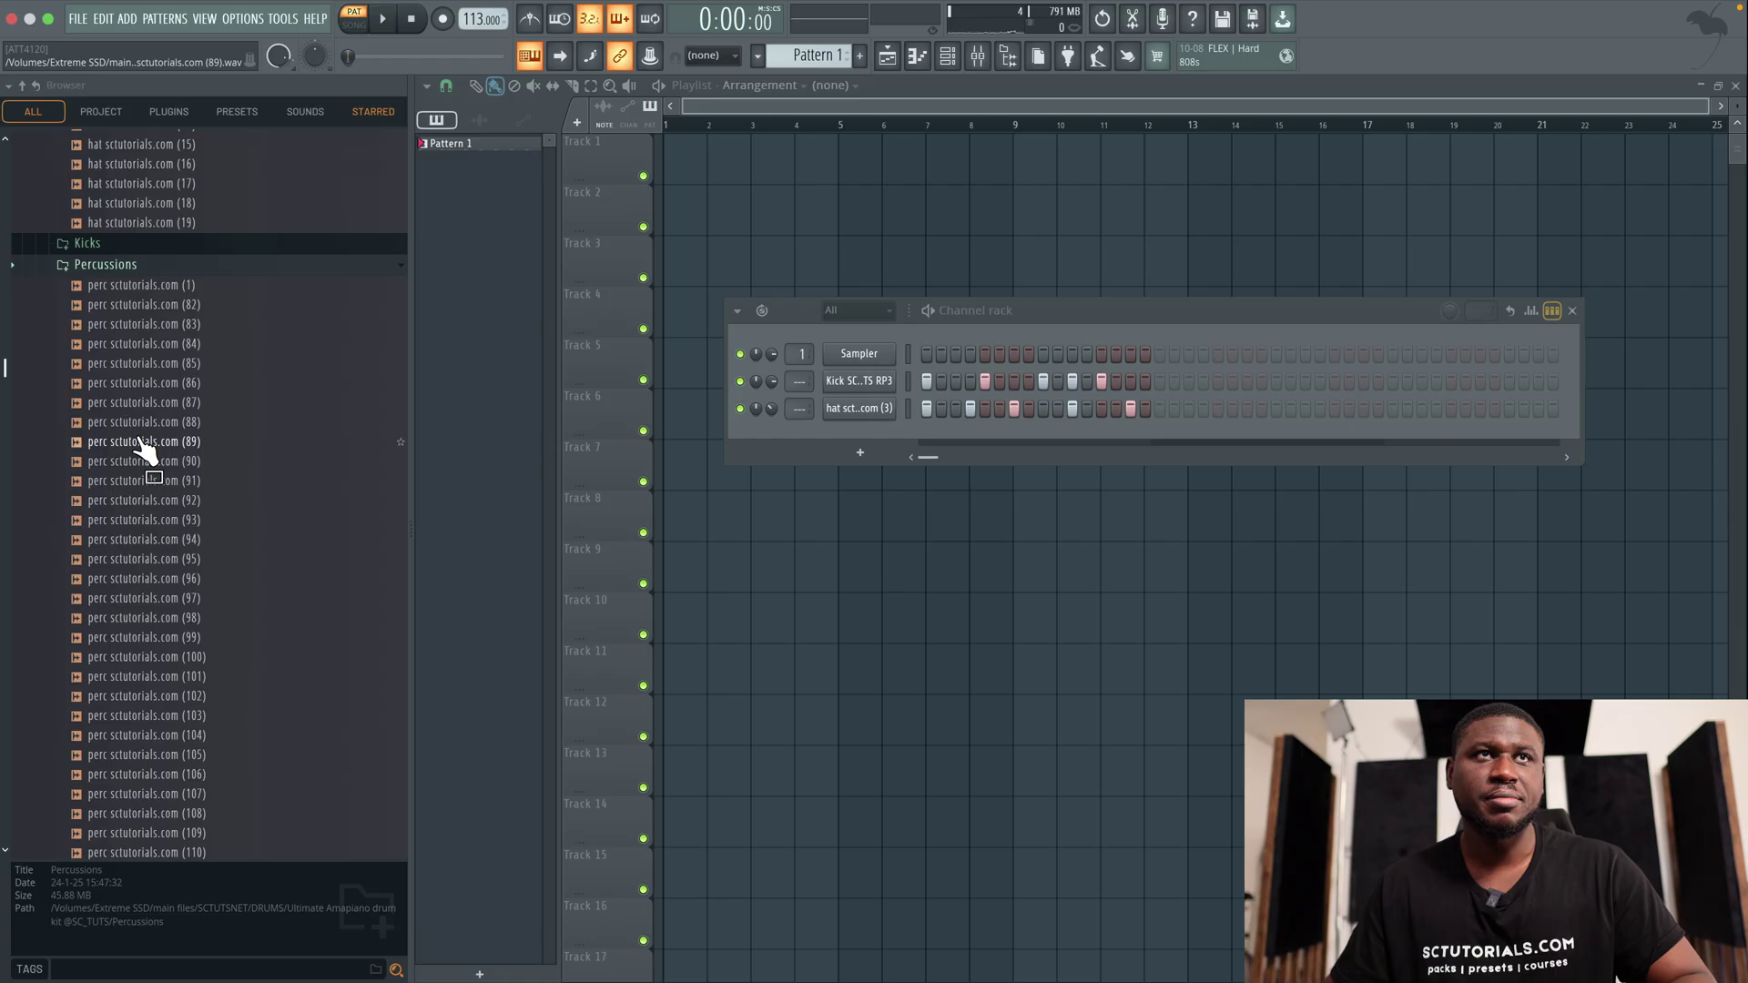
pyautogui.click(140, 442)
pyautogui.click(147, 519)
pyautogui.scroll(-9, 173, 638)
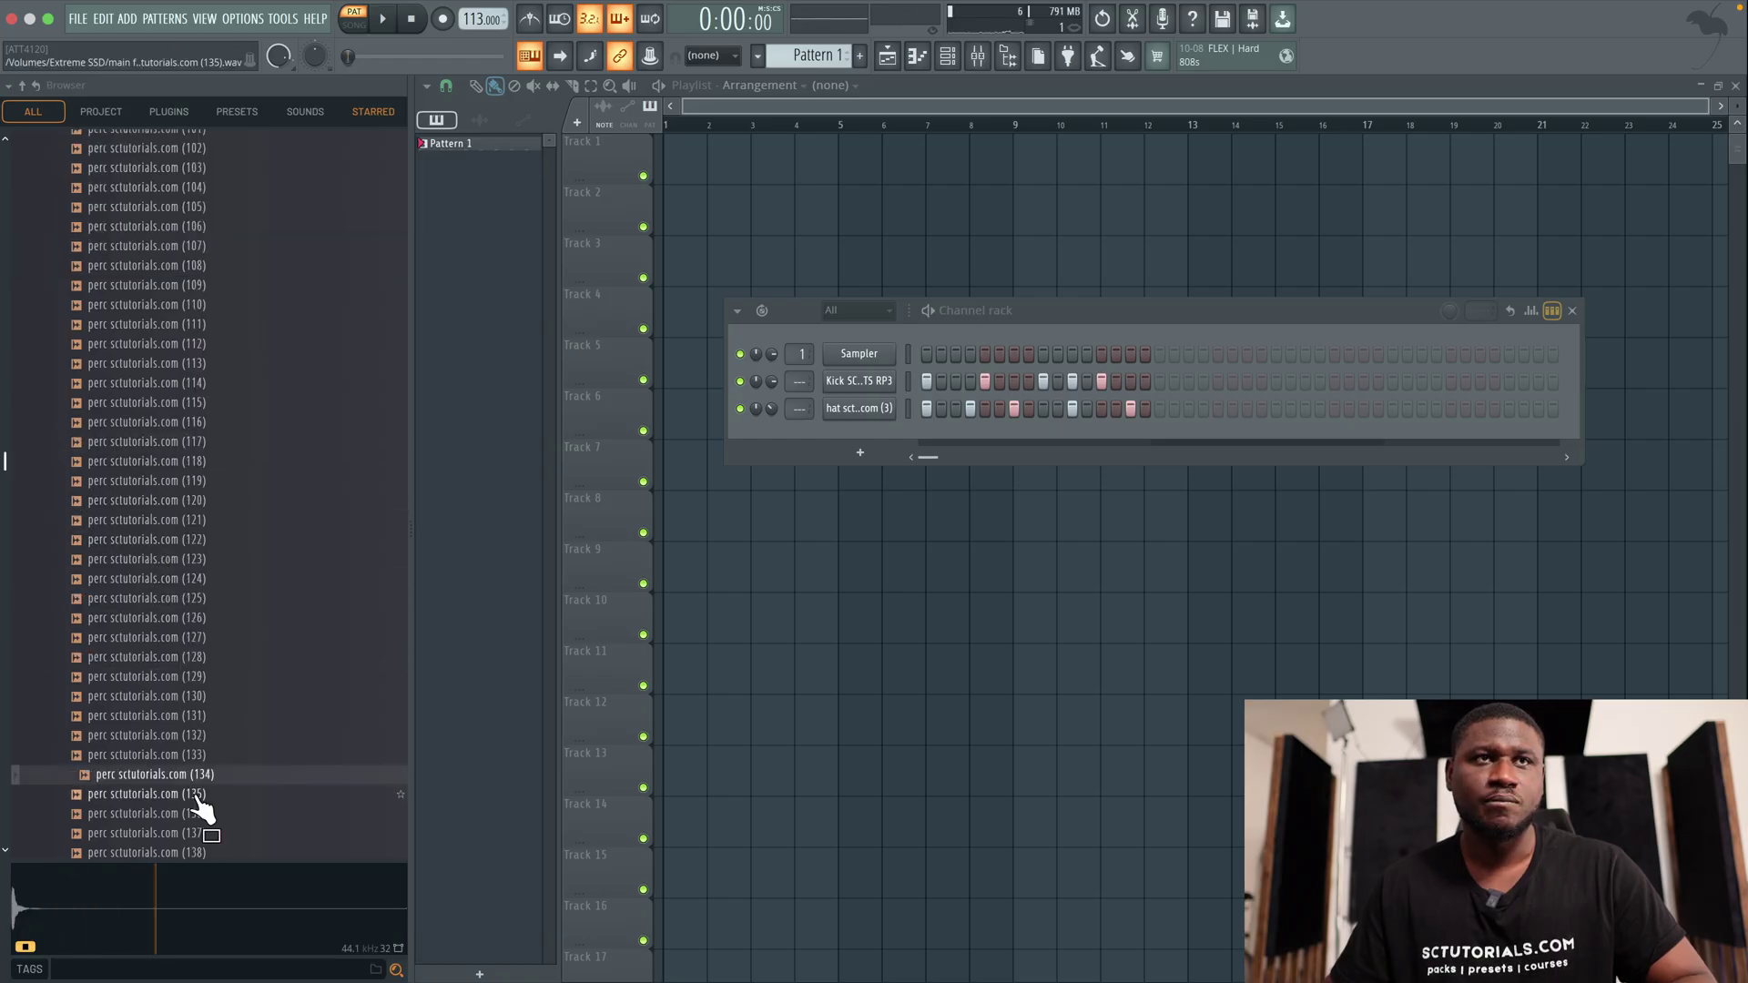
pyautogui.click(199, 794)
# Add perc (135) as a channel, paste the hat row's pattern onto it, and lower its volume
pyautogui.moveTo(196, 801); pyautogui.dragTo(855, 437)
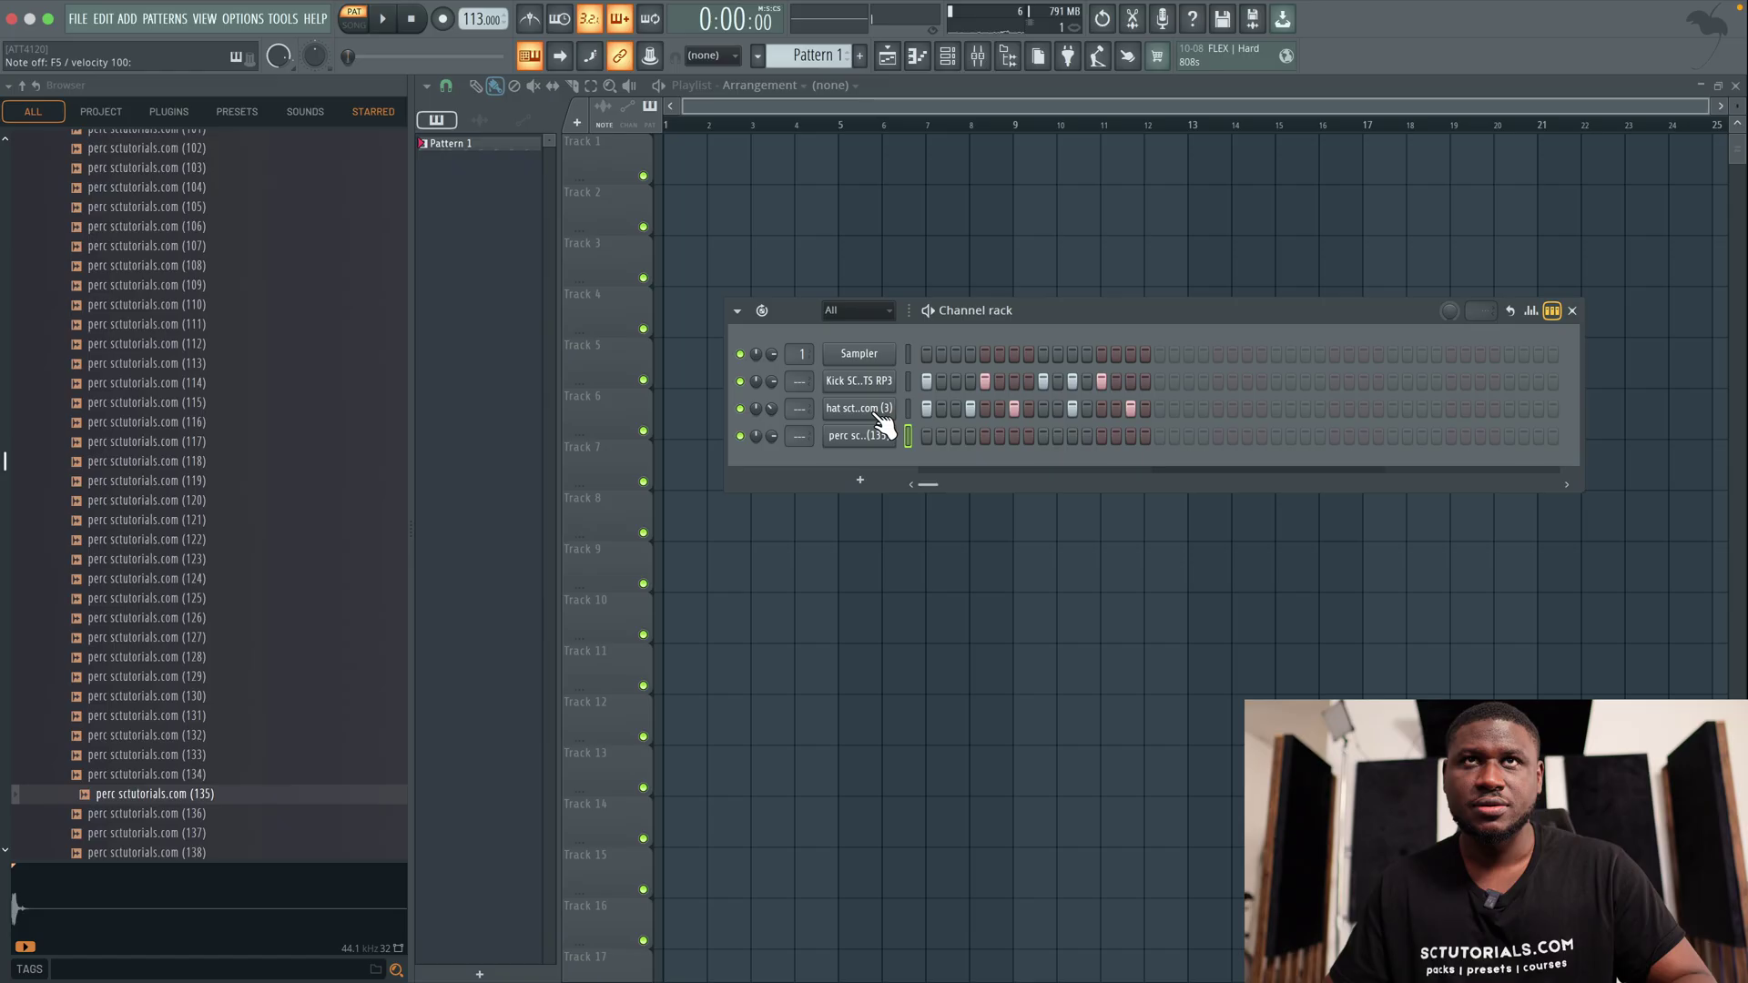
pyautogui.rightClick(877, 416)
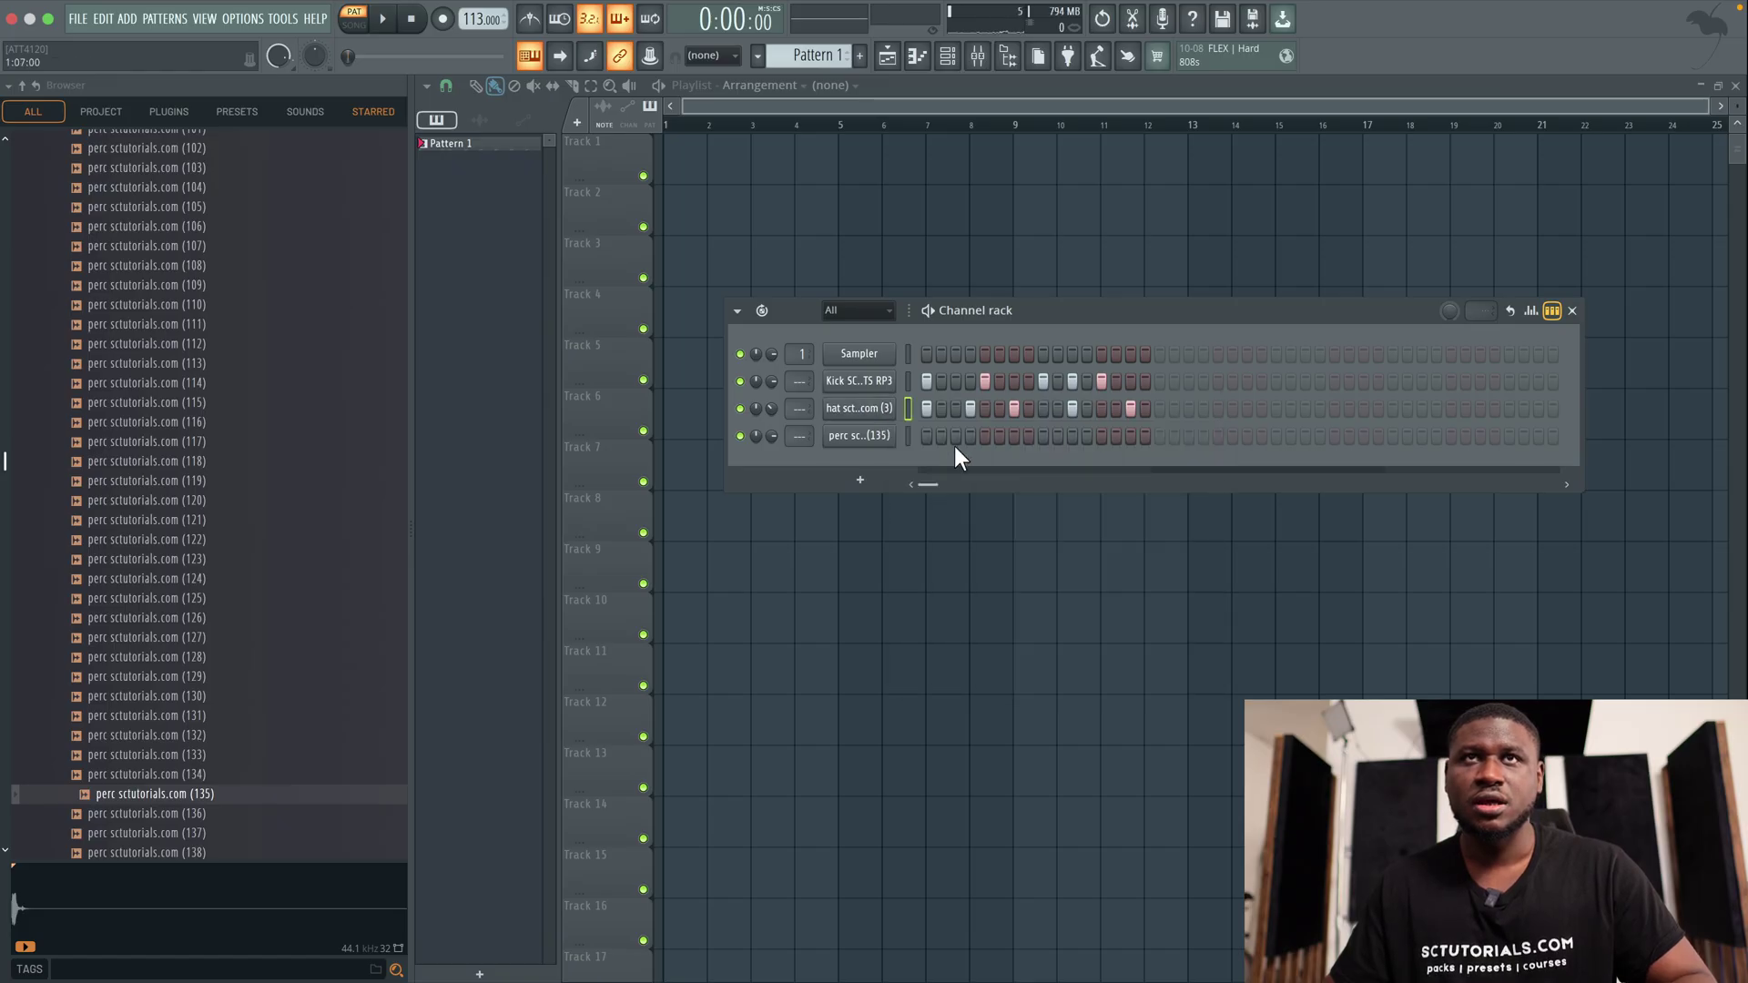
pyautogui.rightClick(893, 435)
pyautogui.click(1077, 468)
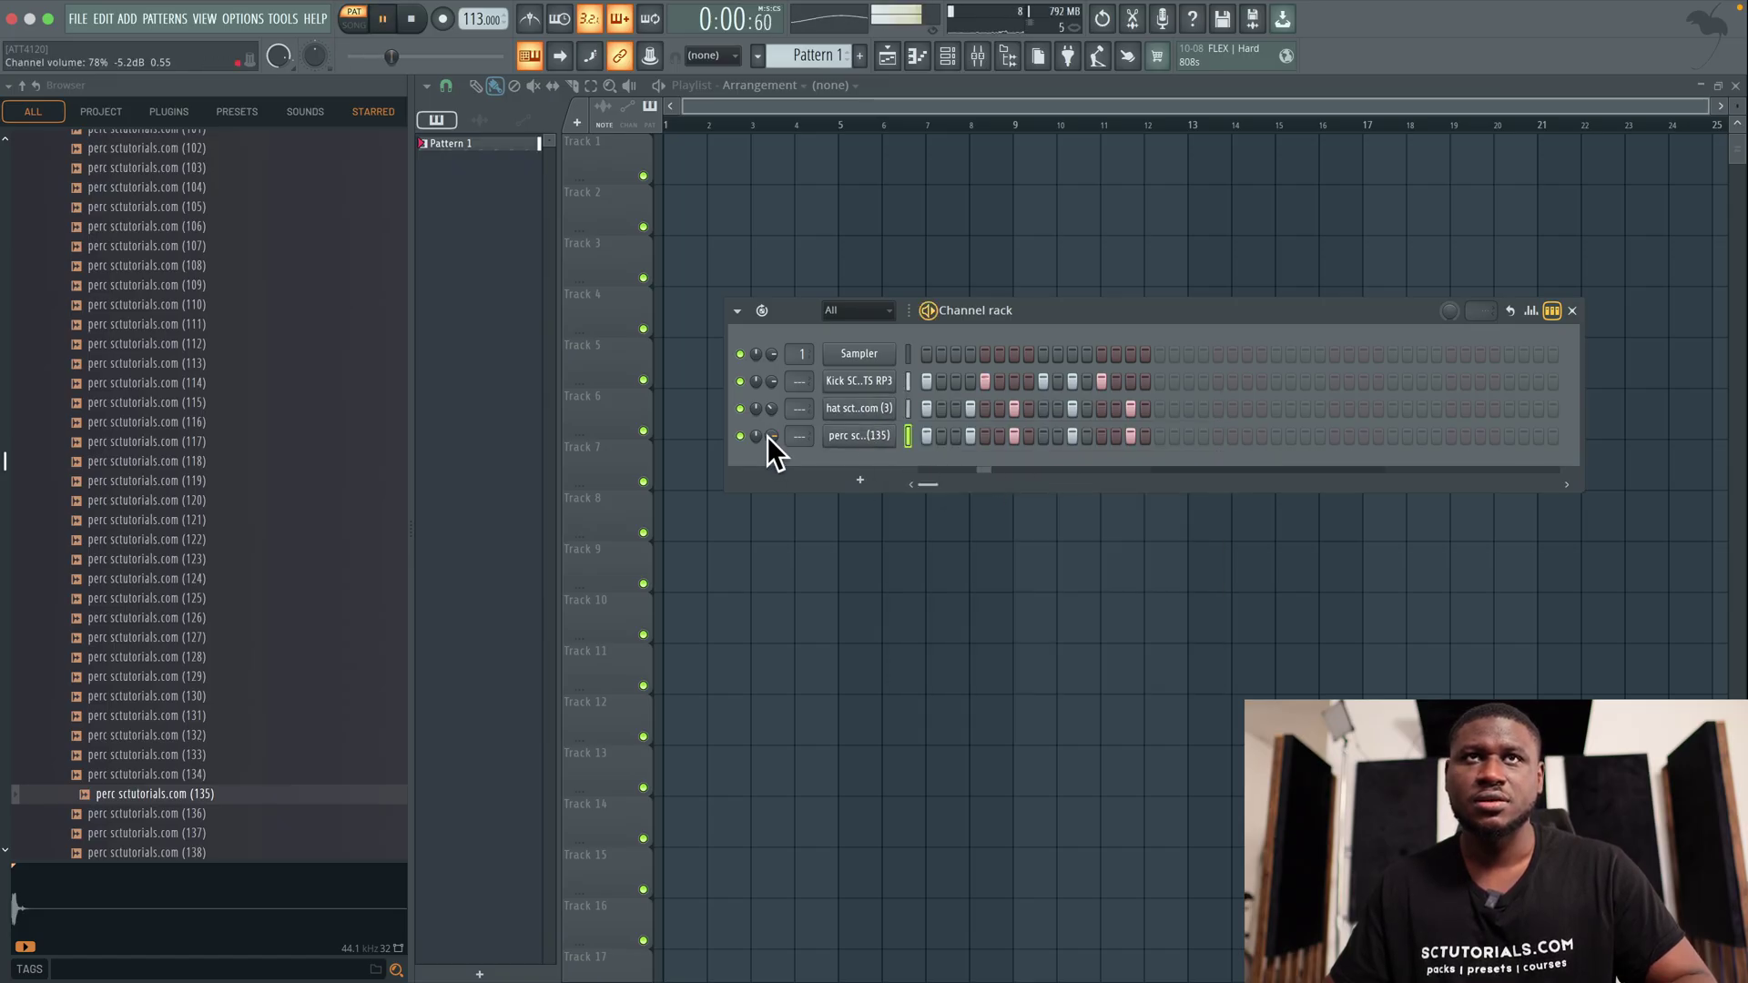
pyautogui.press('space')
pyautogui.moveTo(771, 435)
pyautogui.mouseDown()
pyautogui.moveTo(772, 464)
pyautogui.moveTo(769, 413)
pyautogui.mouseUp()
# Collapse Percussions, browse back to the Hats, audition hat (7) and pick hat (2)
pyautogui.press('space')
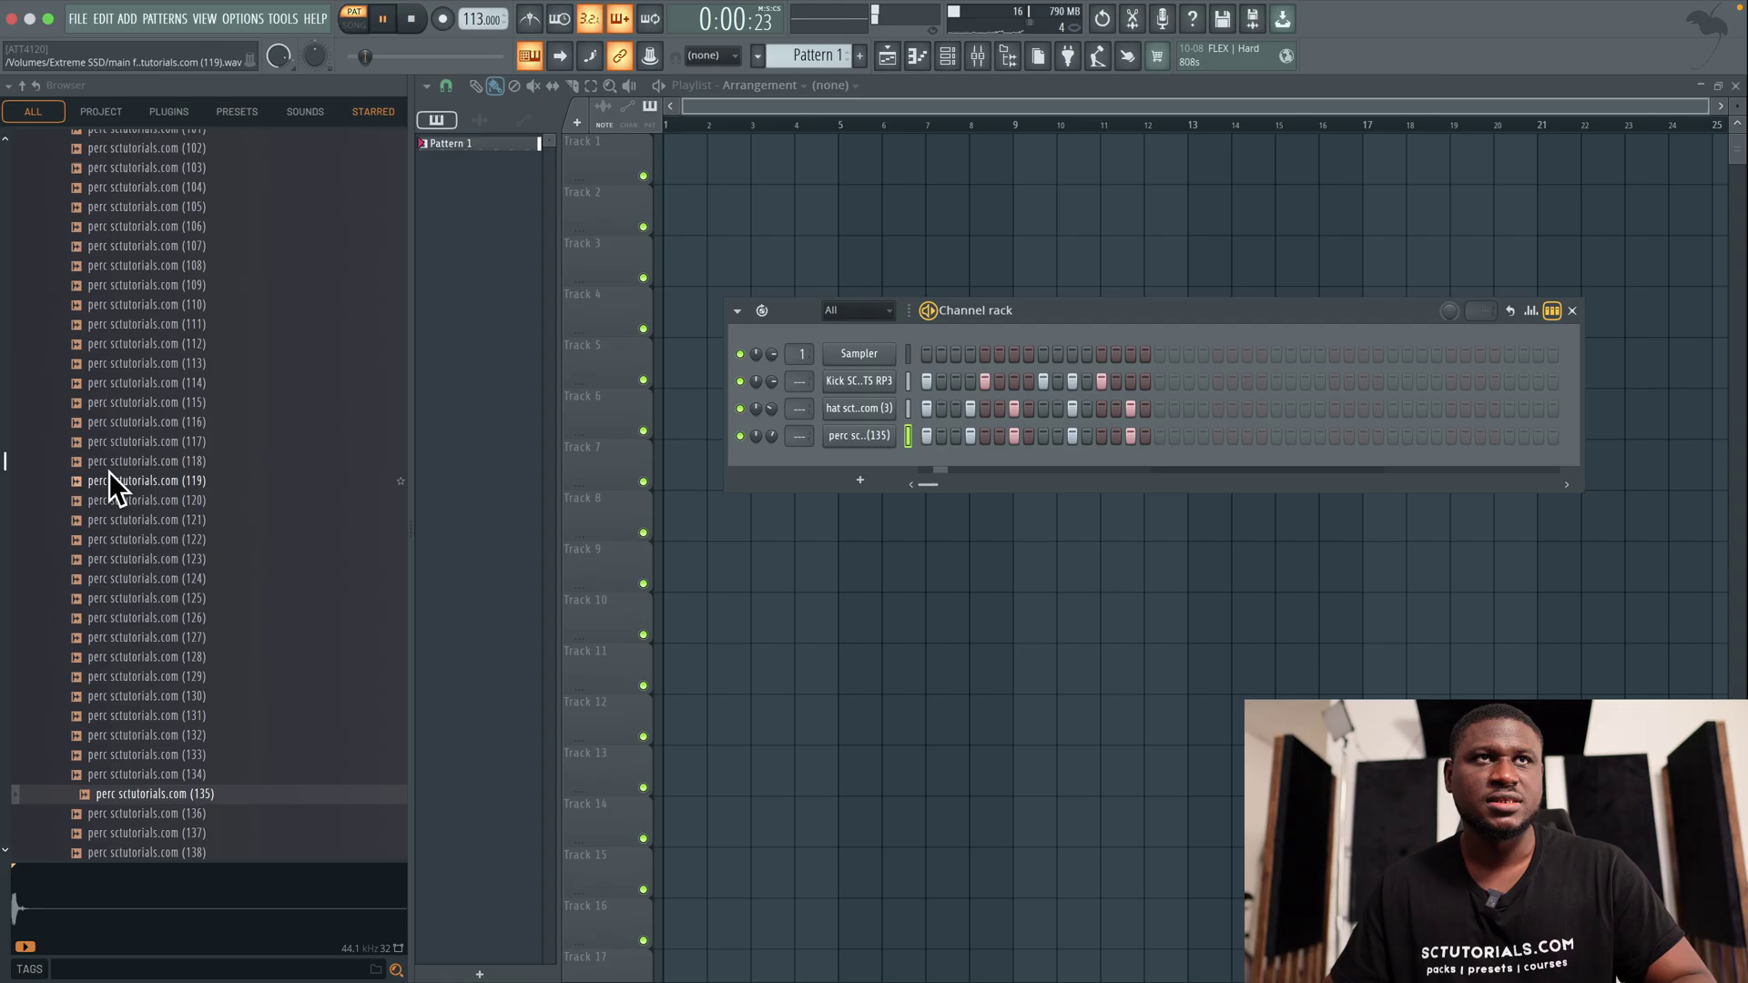
pyautogui.press('Up')
pyautogui.press('Up')
pyautogui.press('Up')
pyautogui.press('Up')
pyautogui.press('Up')
pyautogui.press('Up')
pyautogui.press('Up')
pyautogui.press('Up')
pyautogui.press('Up')
pyautogui.press('Up')
pyautogui.press('Up')
pyautogui.press('Up')
pyautogui.press('Up')
pyautogui.press('Up')
pyautogui.press('Up')
pyautogui.press('Up')
pyautogui.press('Up')
pyautogui.press('Up')
pyautogui.press('Up')
pyautogui.press('Up')
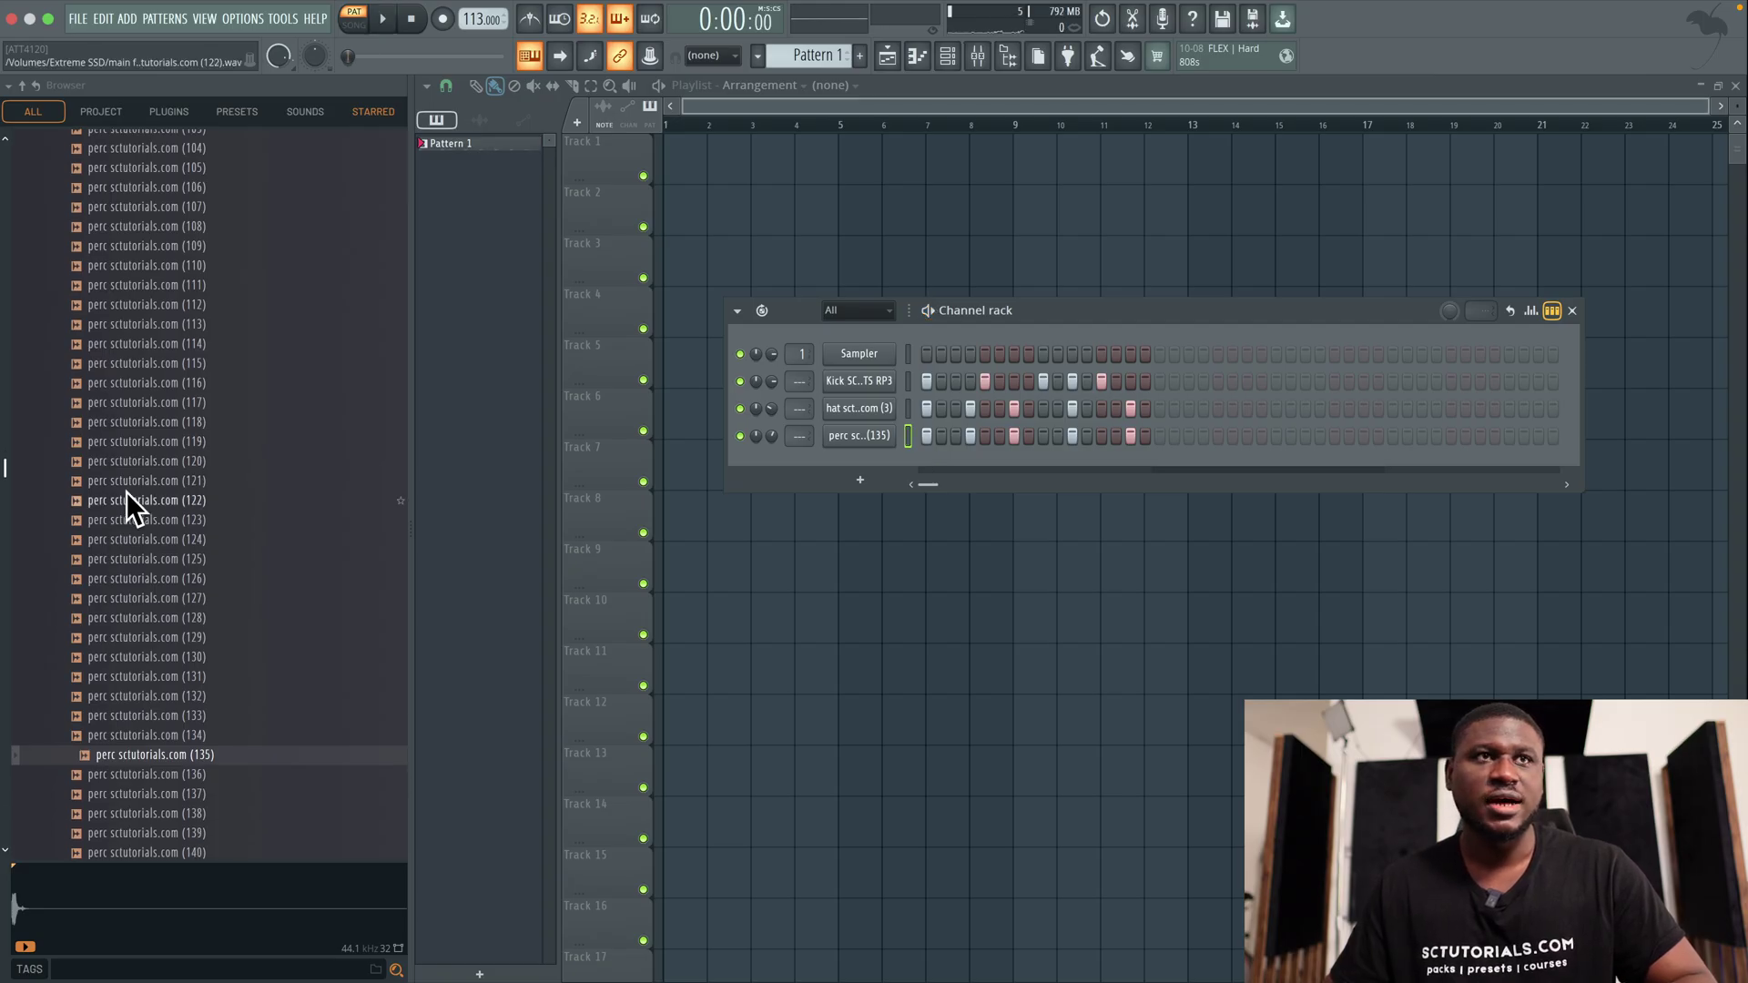
pyautogui.click(113, 461)
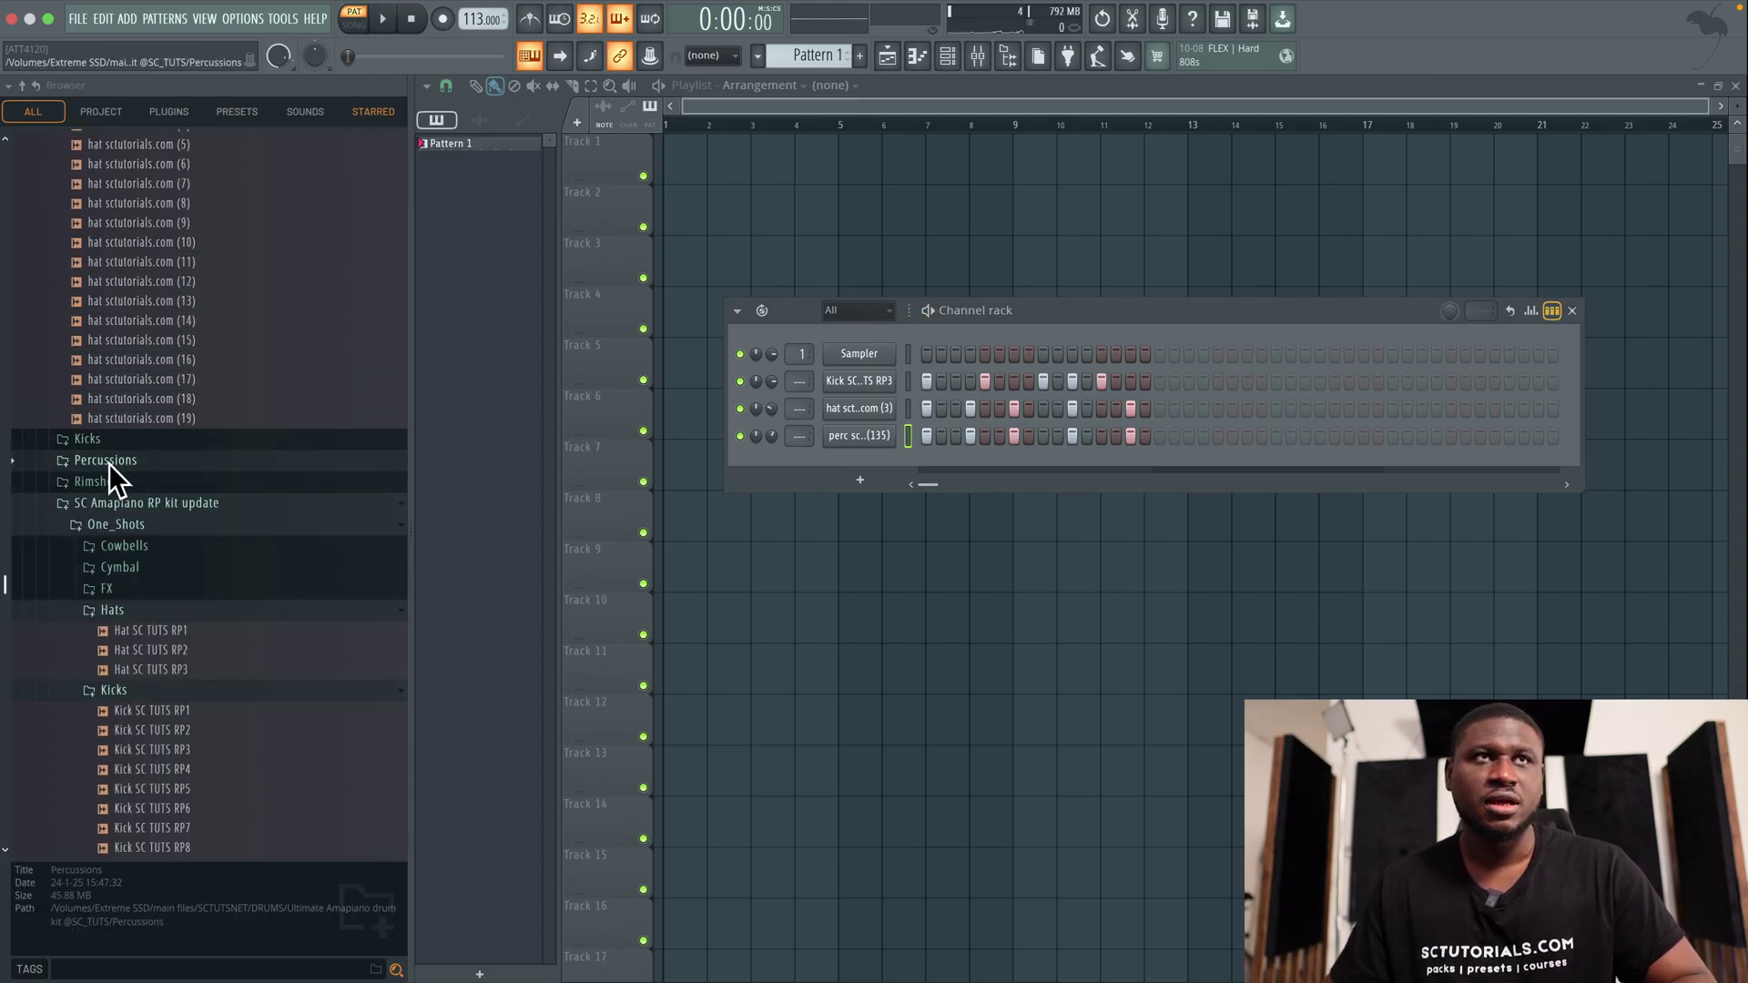
pyautogui.scroll(5, 128, 456)
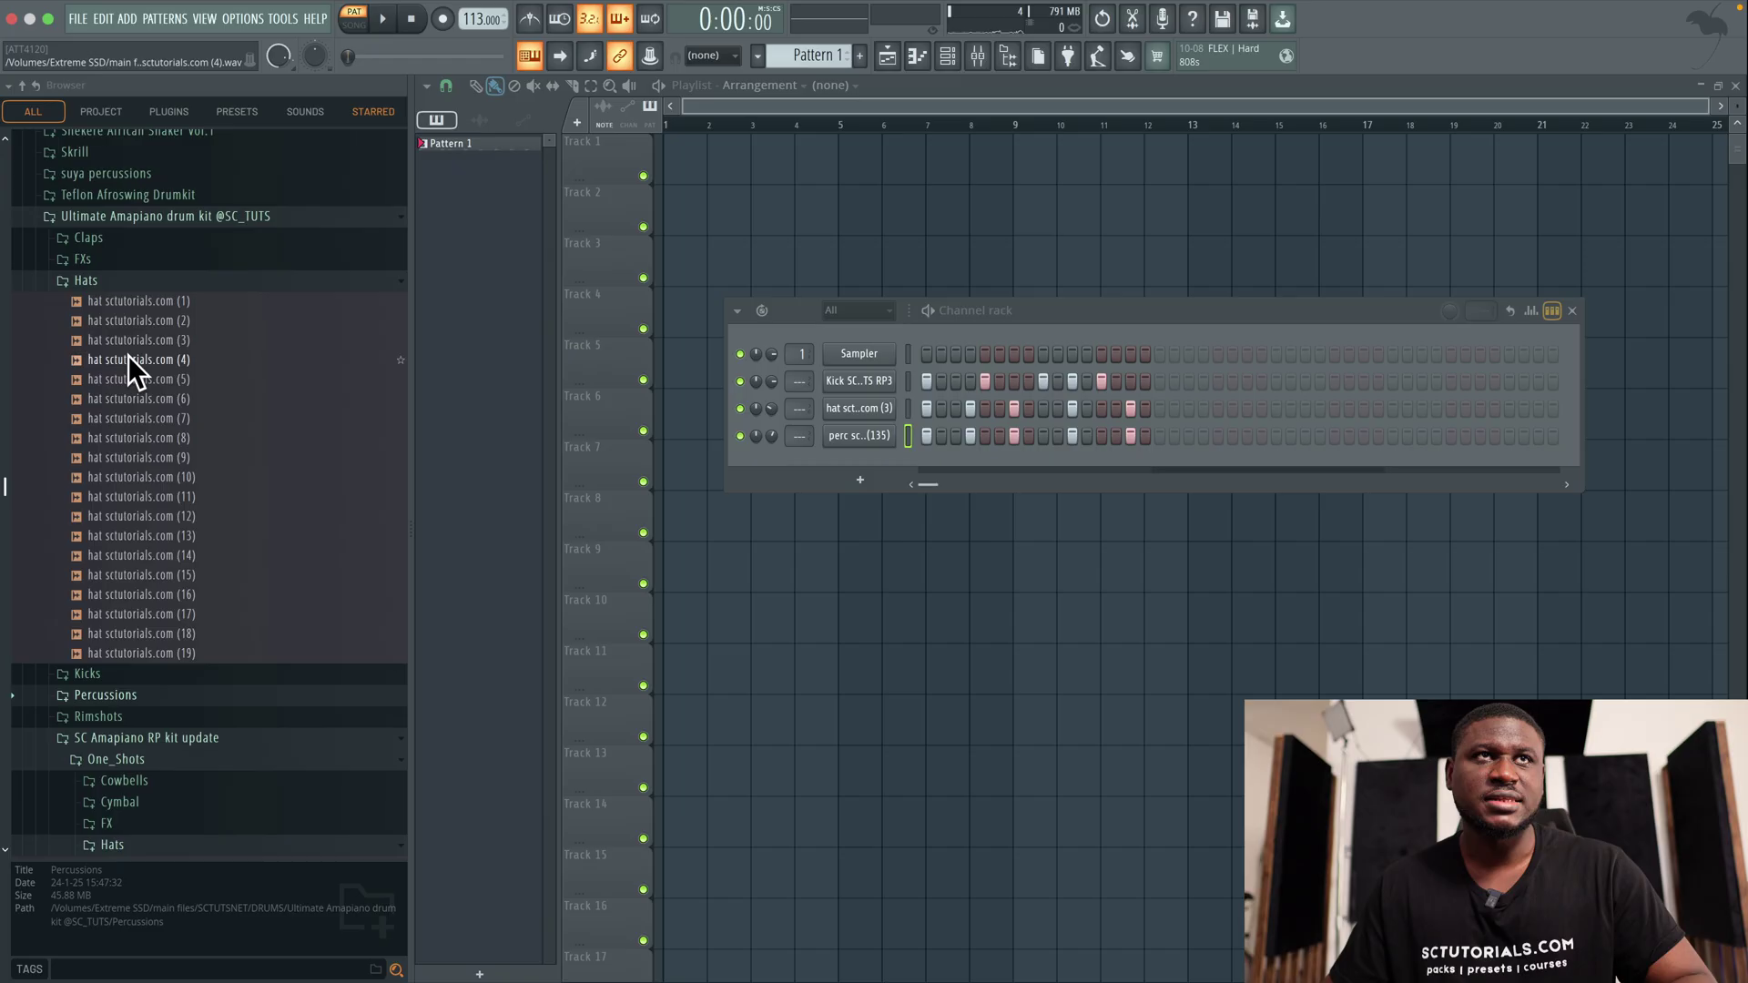
pyautogui.click(138, 422)
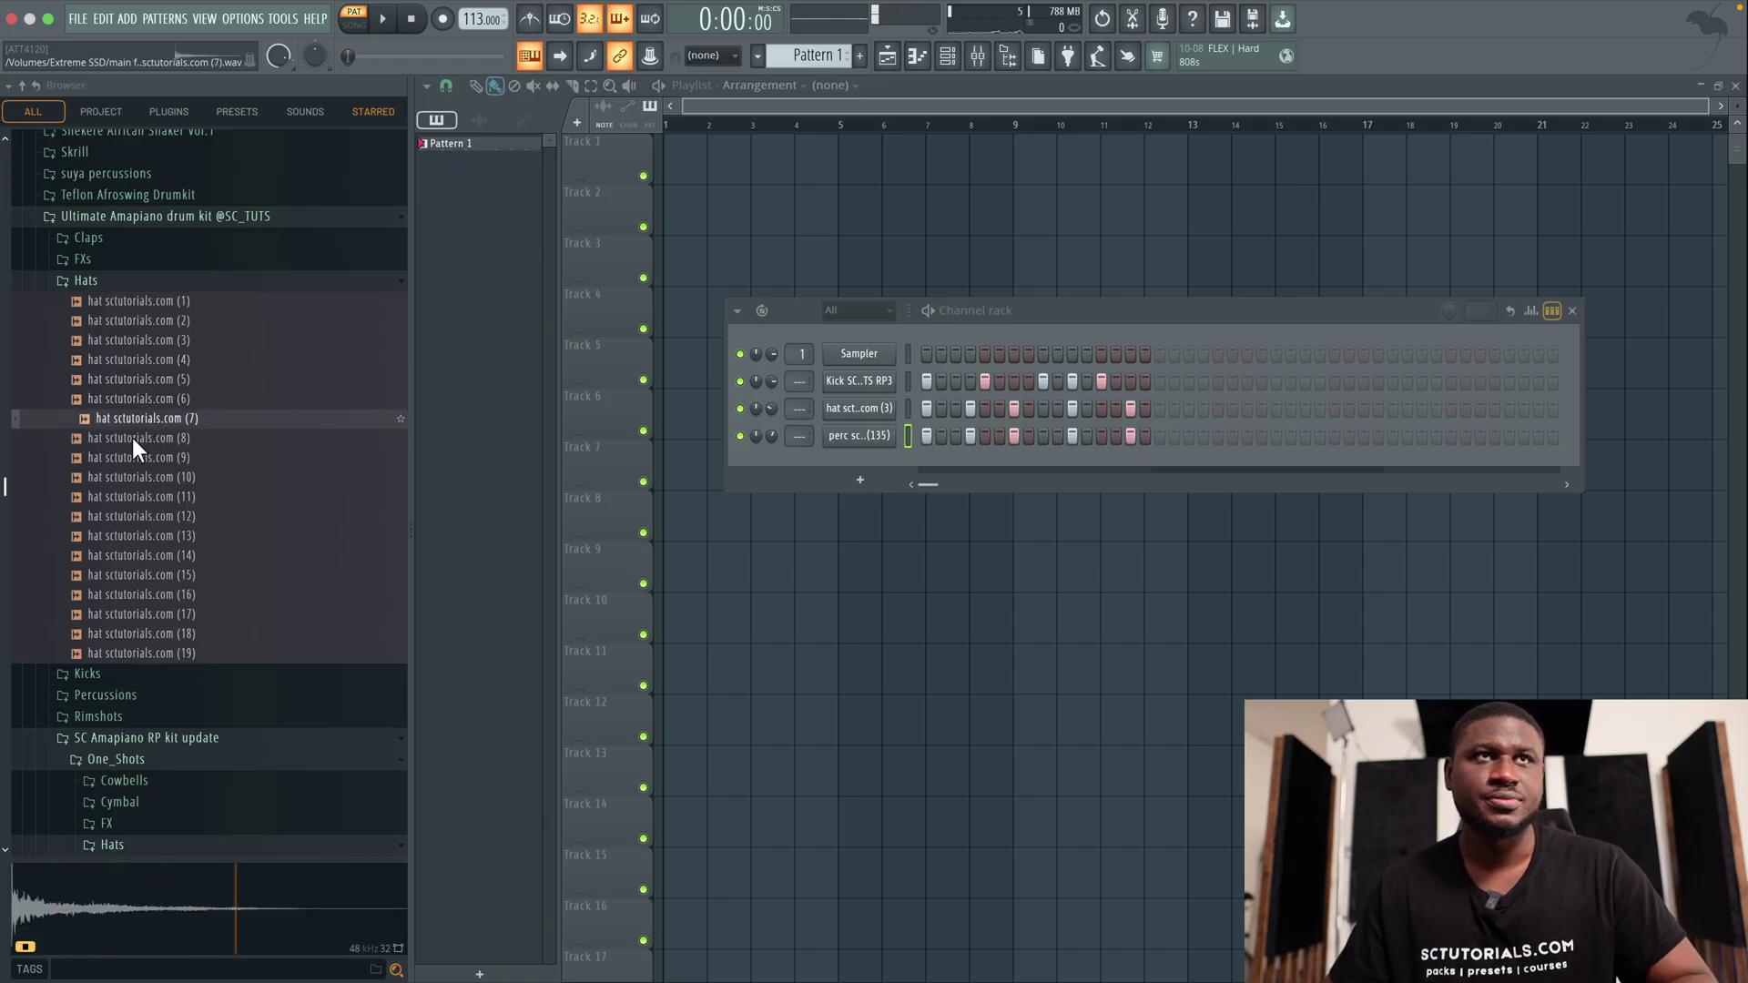
pyautogui.scroll(-2, 137, 364)
pyautogui.click(156, 276)
# Add hat (2) as a new channel and fill each 2 steps
pyautogui.moveTo(157, 280); pyautogui.dragTo(632, 420)
pyautogui.moveTo(822, 477); pyautogui.dragTo(825, 479)
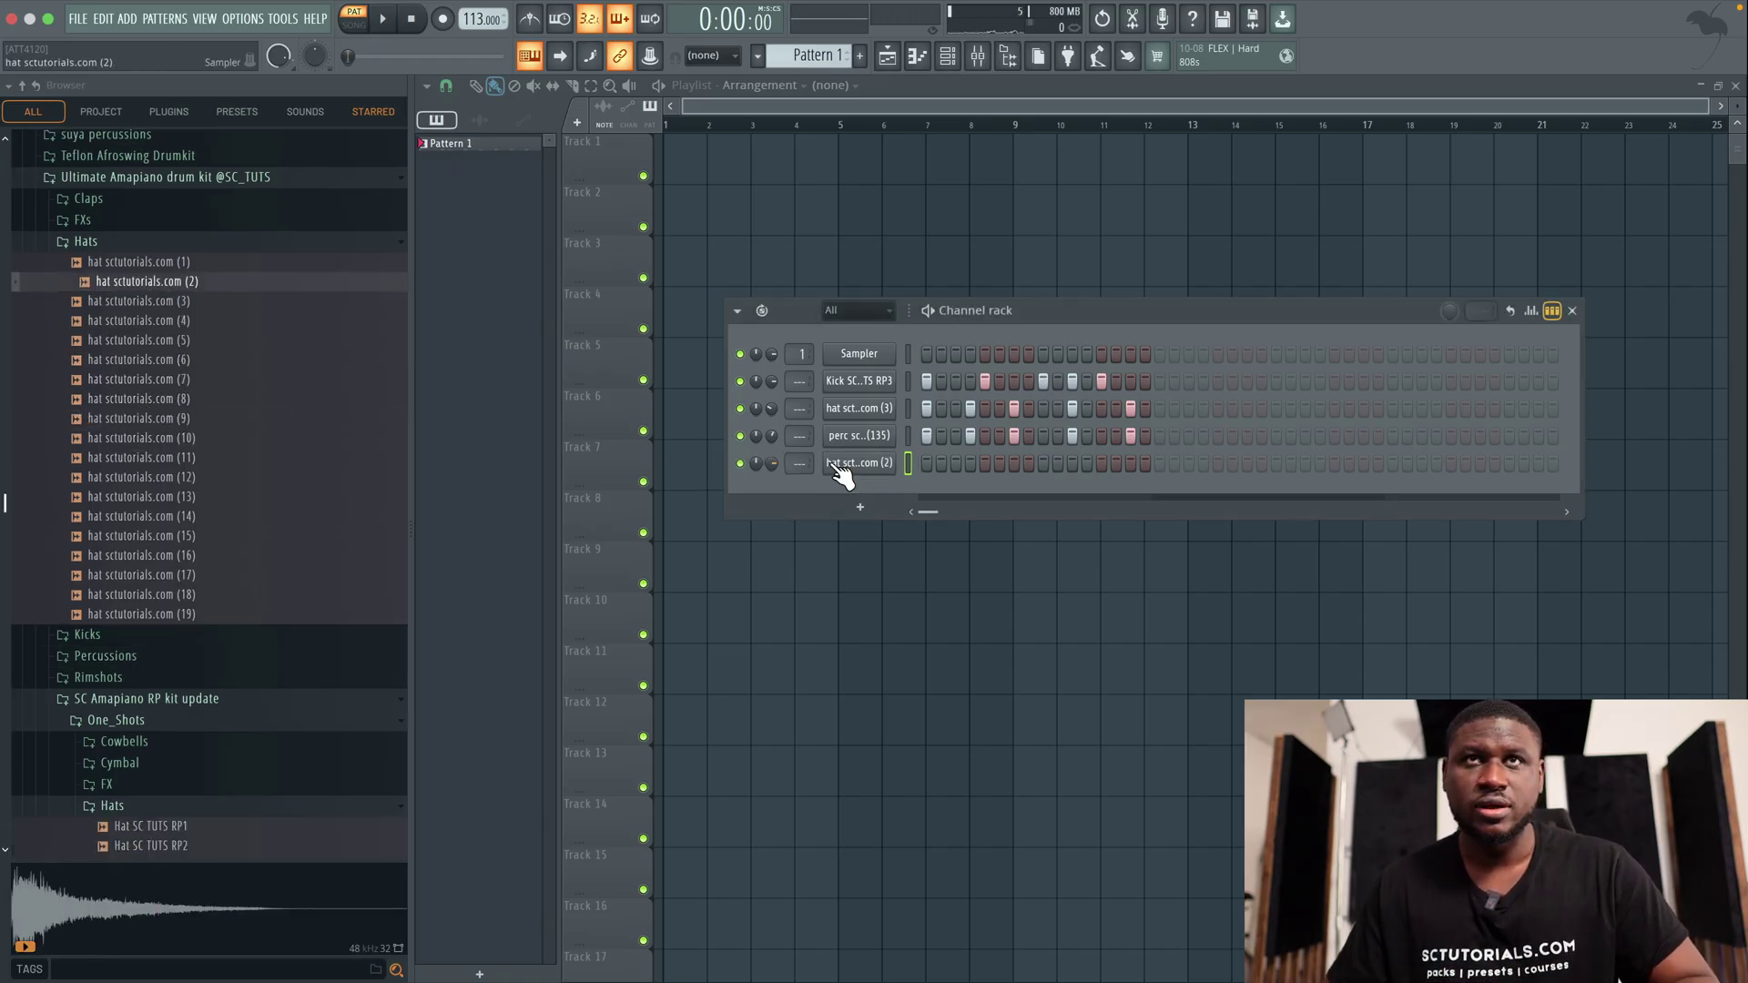
pyautogui.rightClick(871, 462)
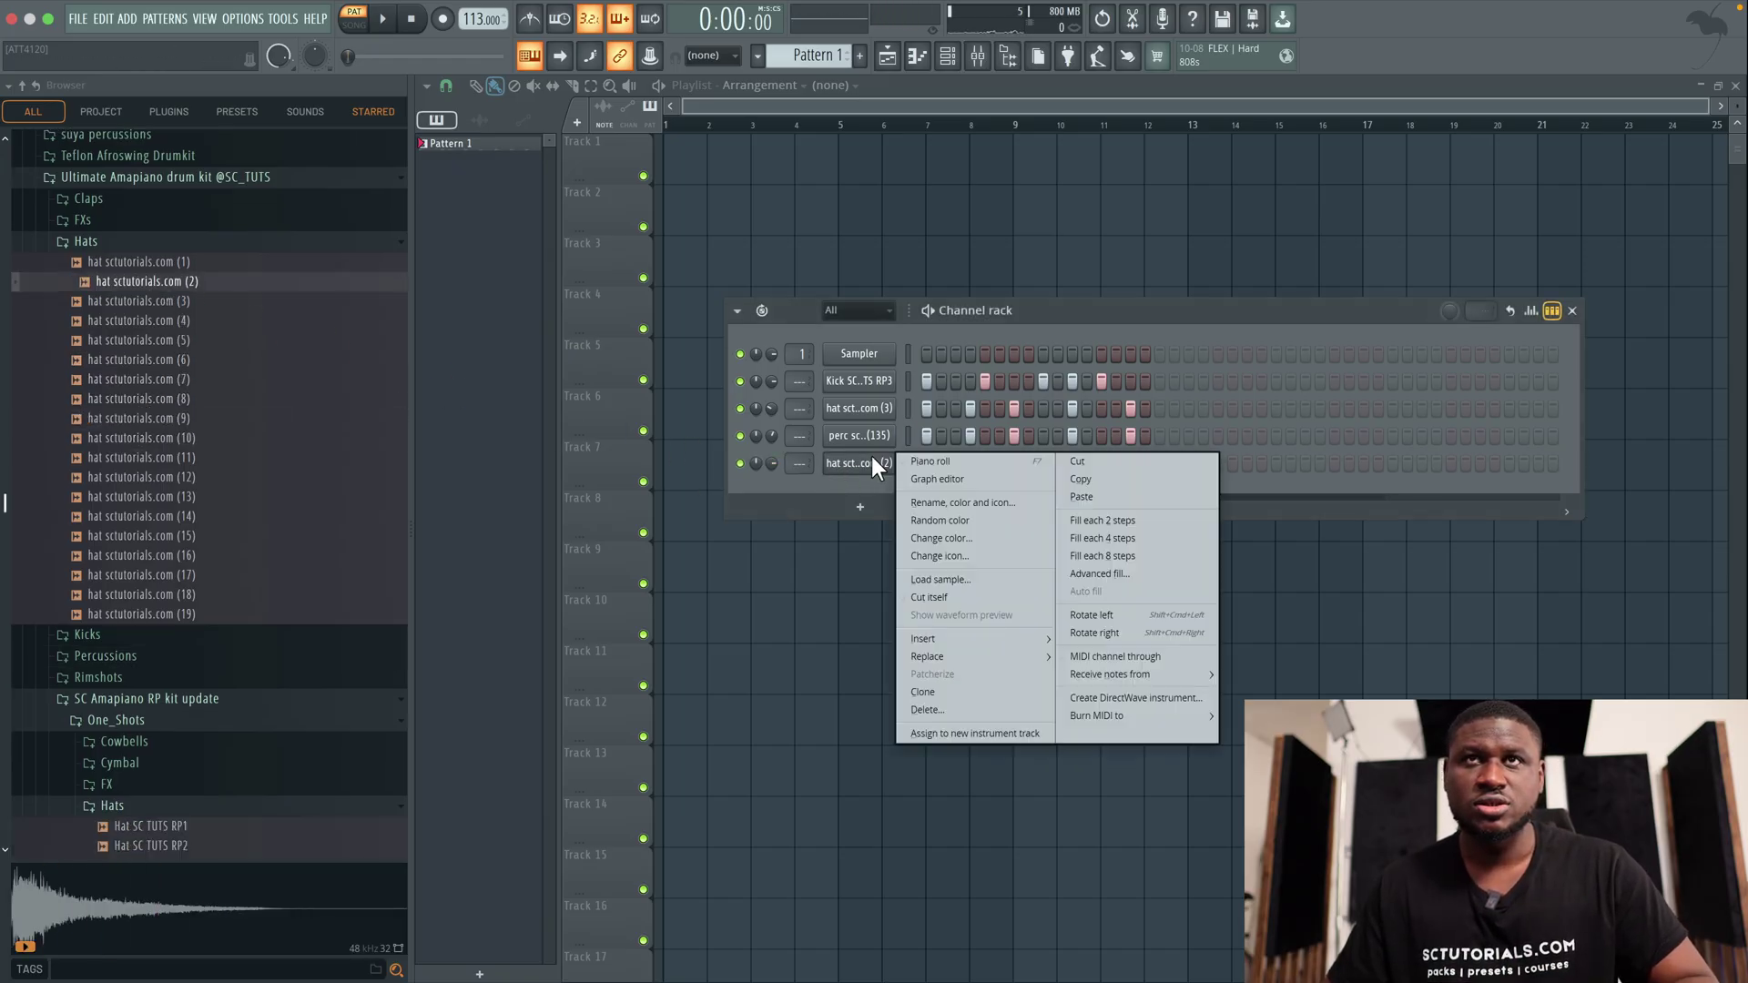
pyautogui.click(1117, 520)
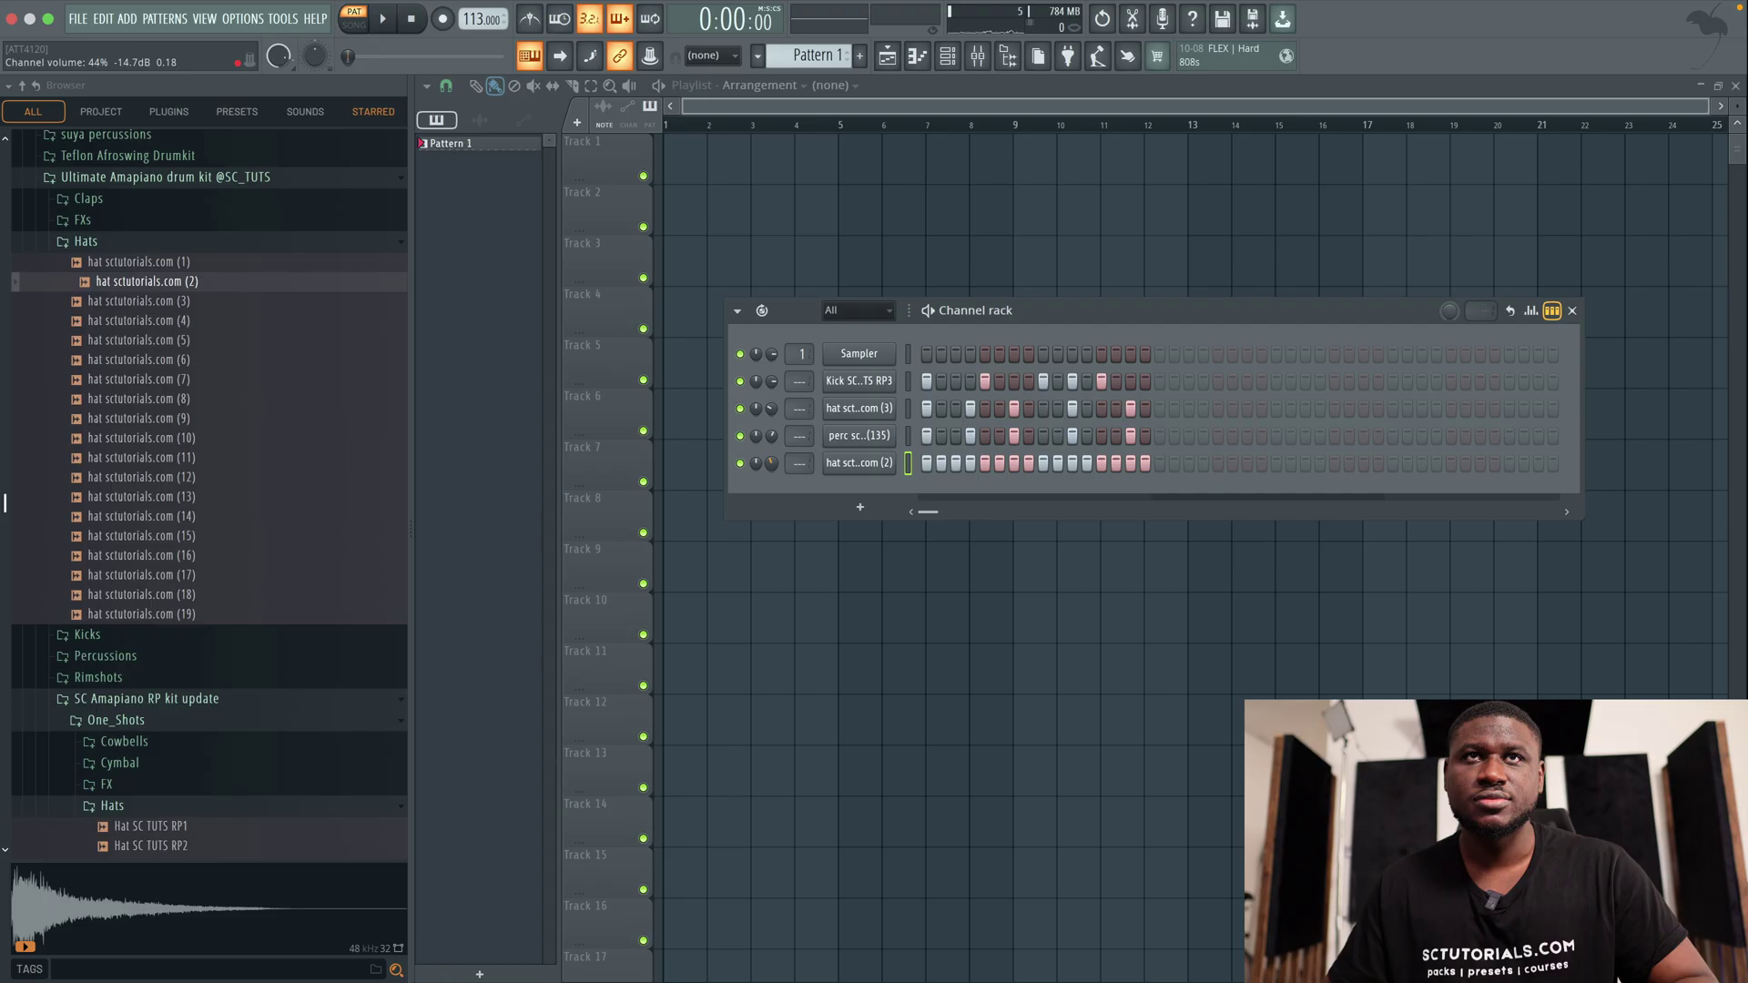
# In the hat (2) Sampler, turn up the OUT fade knob, preview the shorter hat, and close it
pyautogui.press('space')
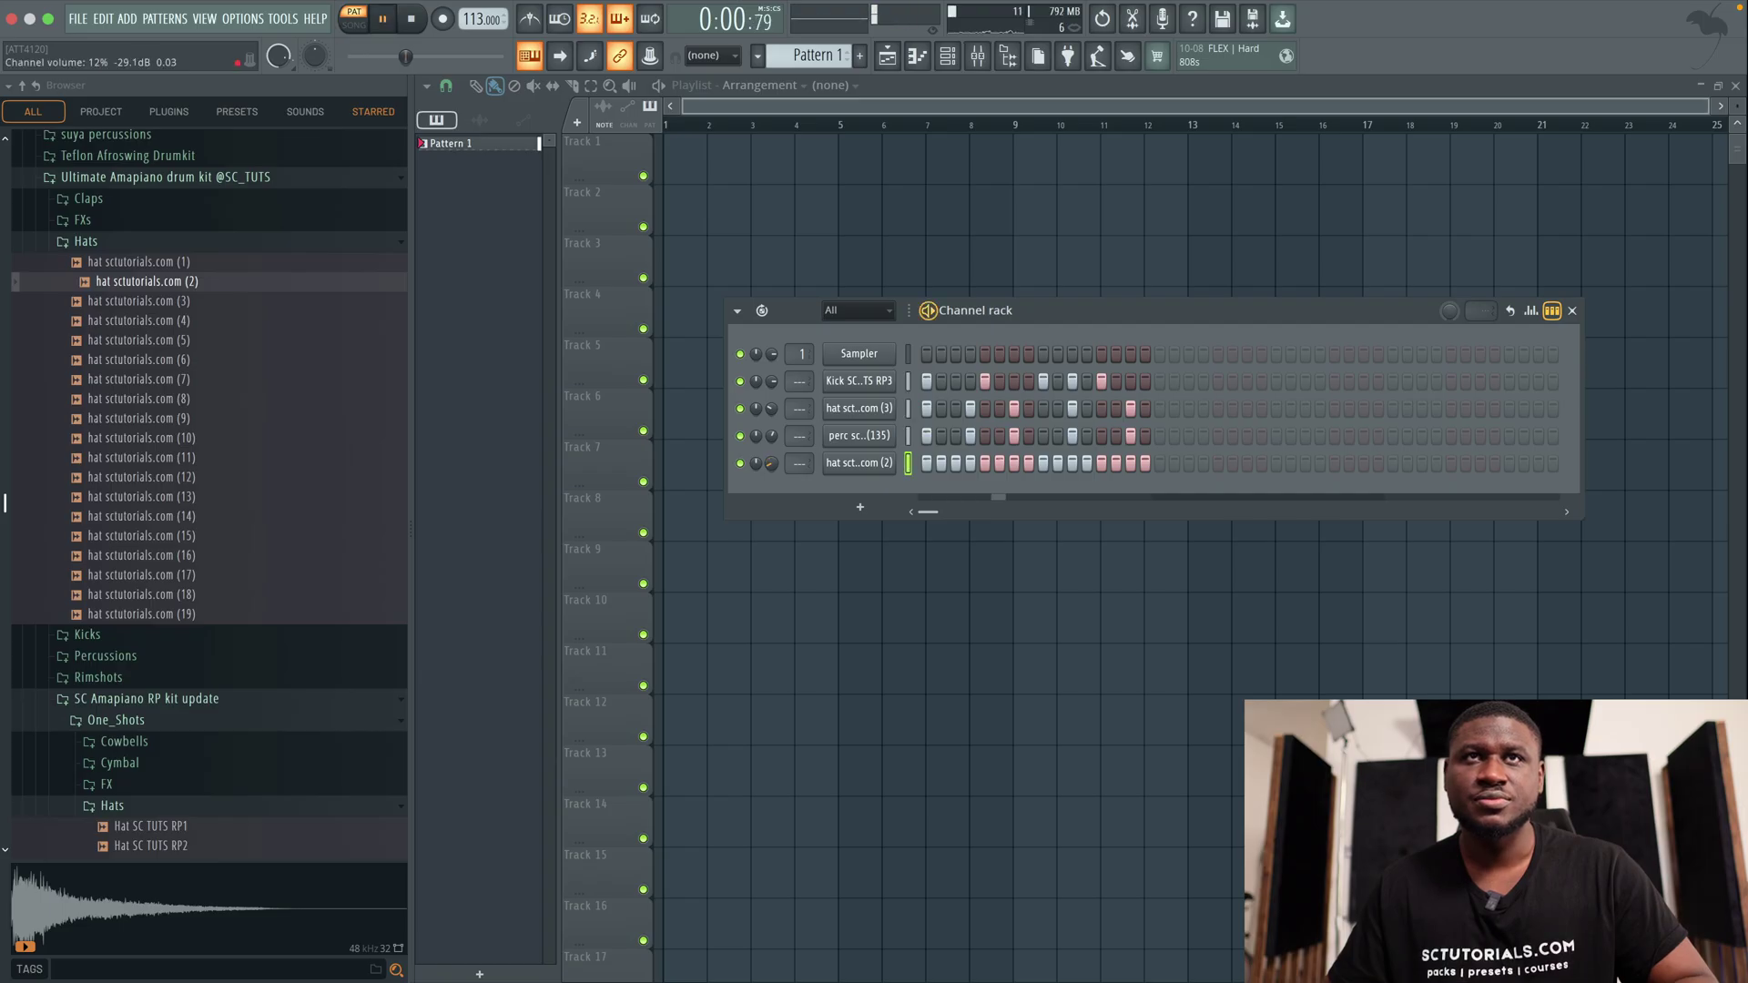
pyautogui.click(851, 464)
pyautogui.press('space')
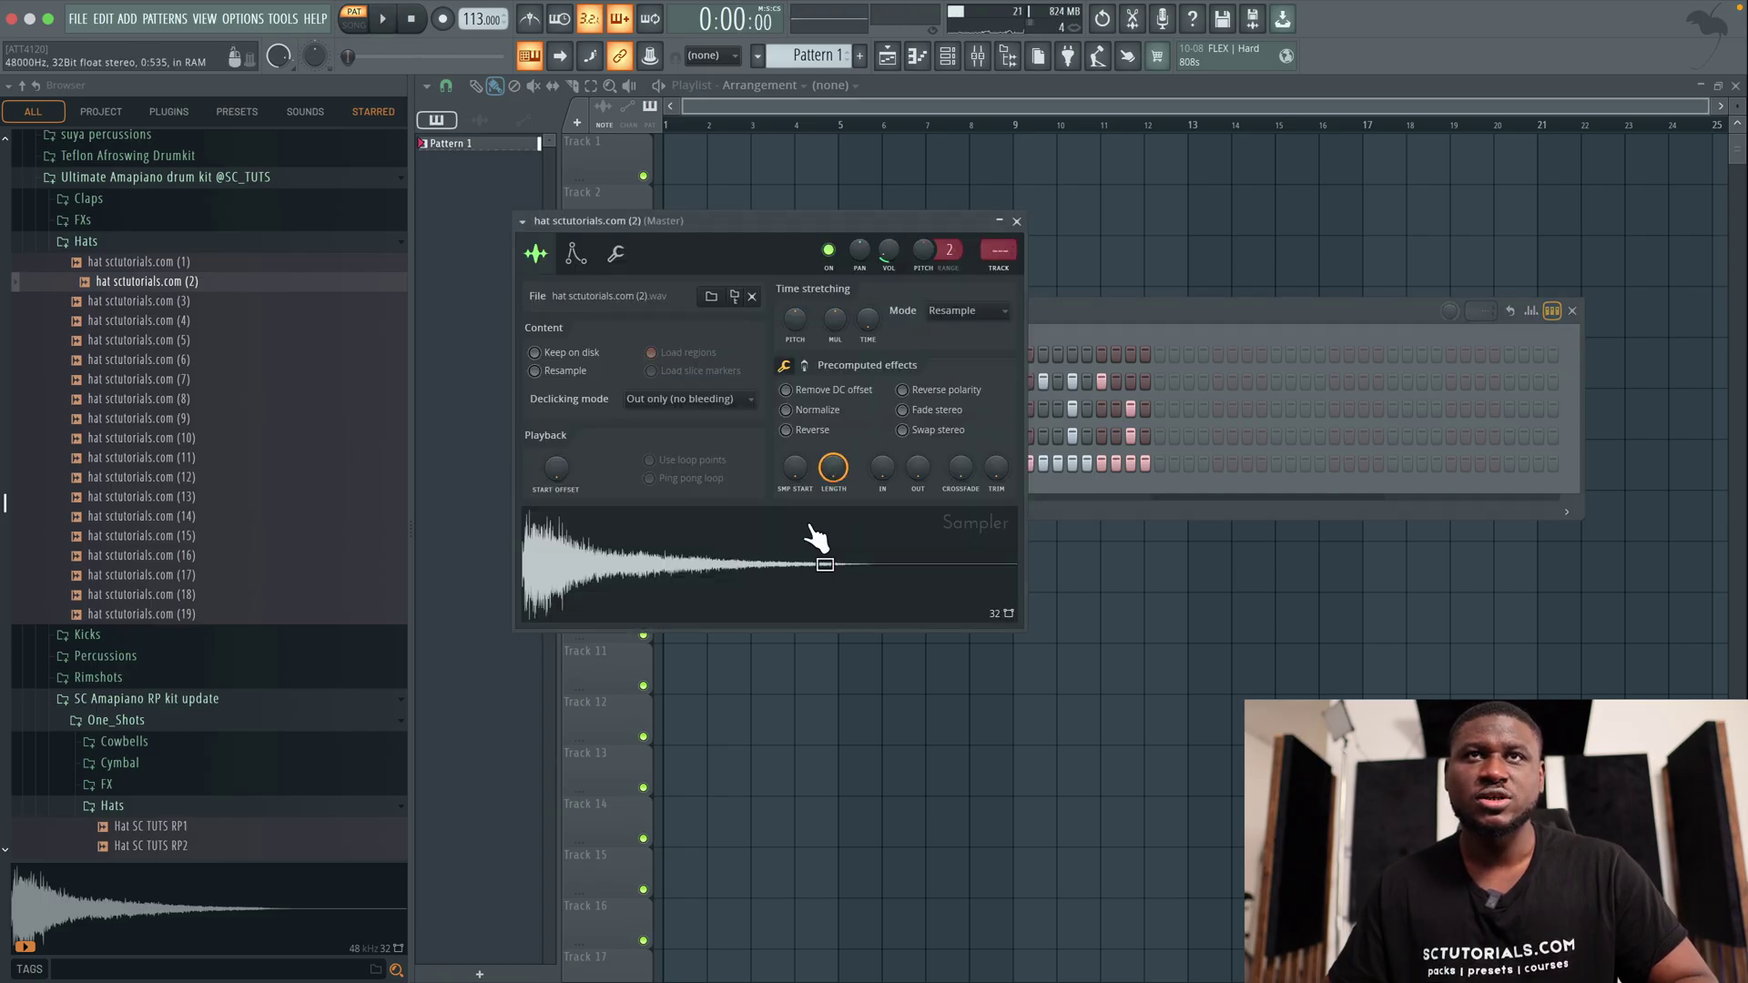
pyautogui.moveTo(903, 475)
pyautogui.mouseDown()
pyautogui.moveTo(904, 443)
pyautogui.moveTo(905, 510)
pyautogui.moveTo(905, 446)
pyautogui.moveTo(916, 475)
pyautogui.mouseUp()
pyautogui.press('space')
pyautogui.press('space')
pyautogui.press('space')
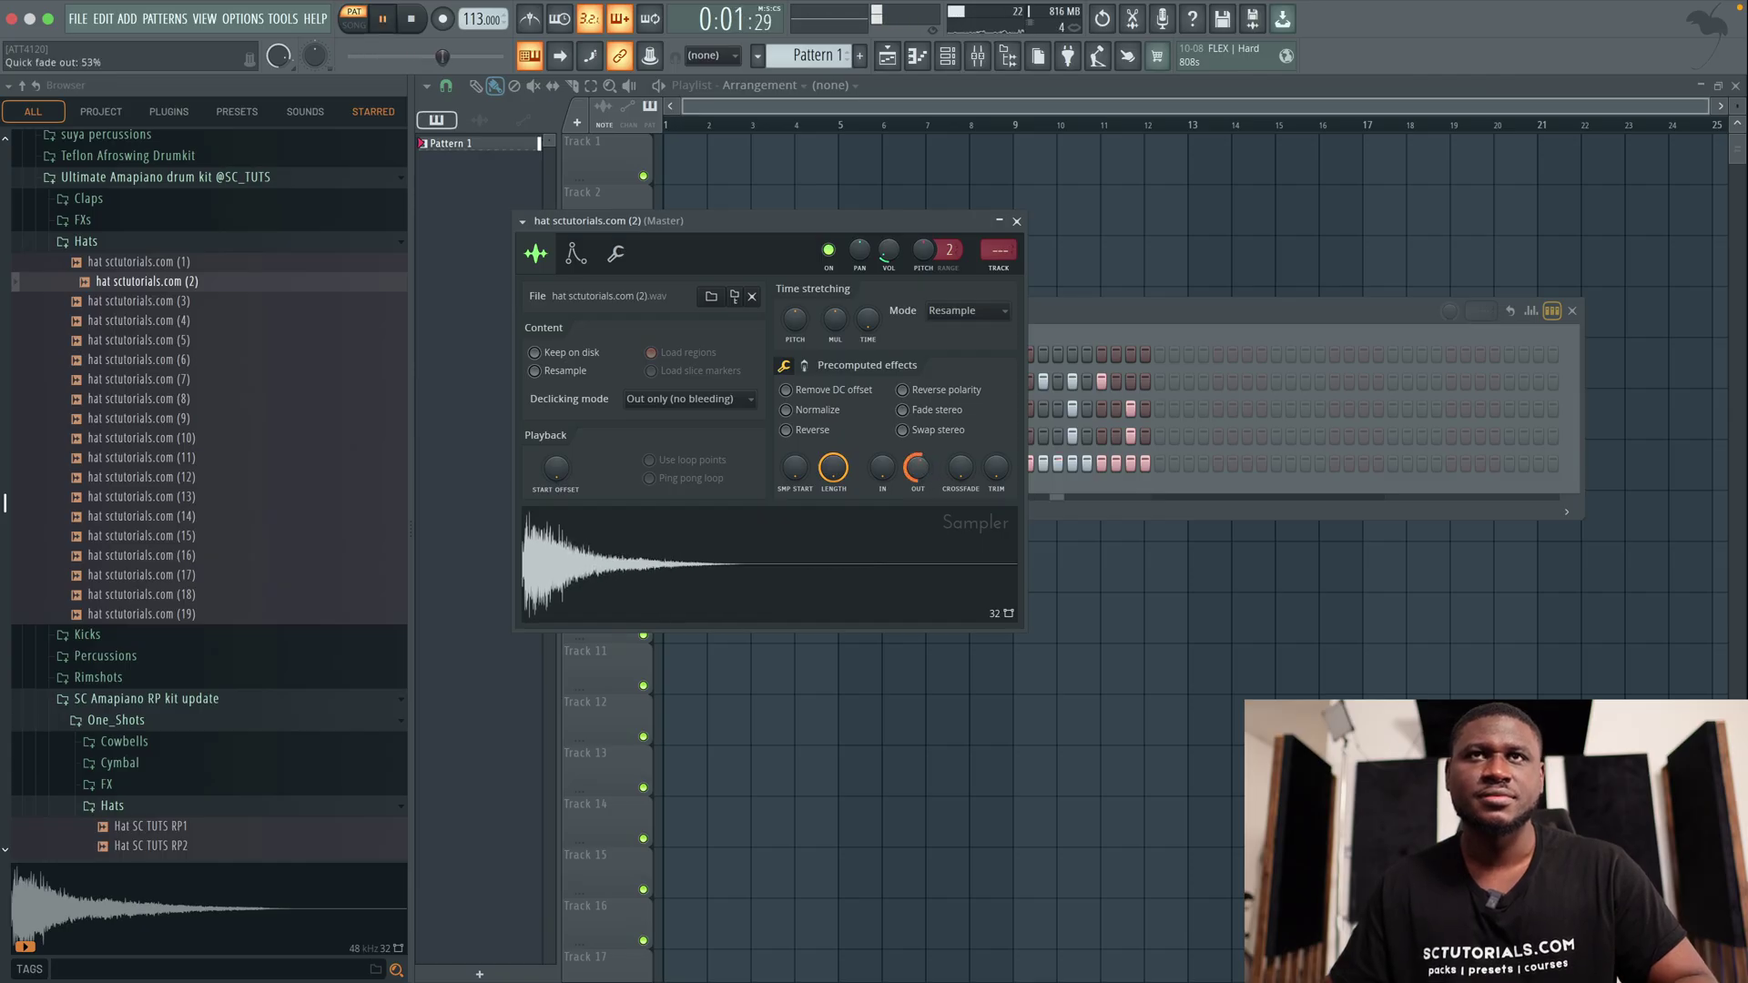
pyautogui.click(1016, 222)
pyautogui.press('space')
# Open hat (2) in the piano roll and halve the velocity of three notes
pyautogui.rightClick(887, 455)
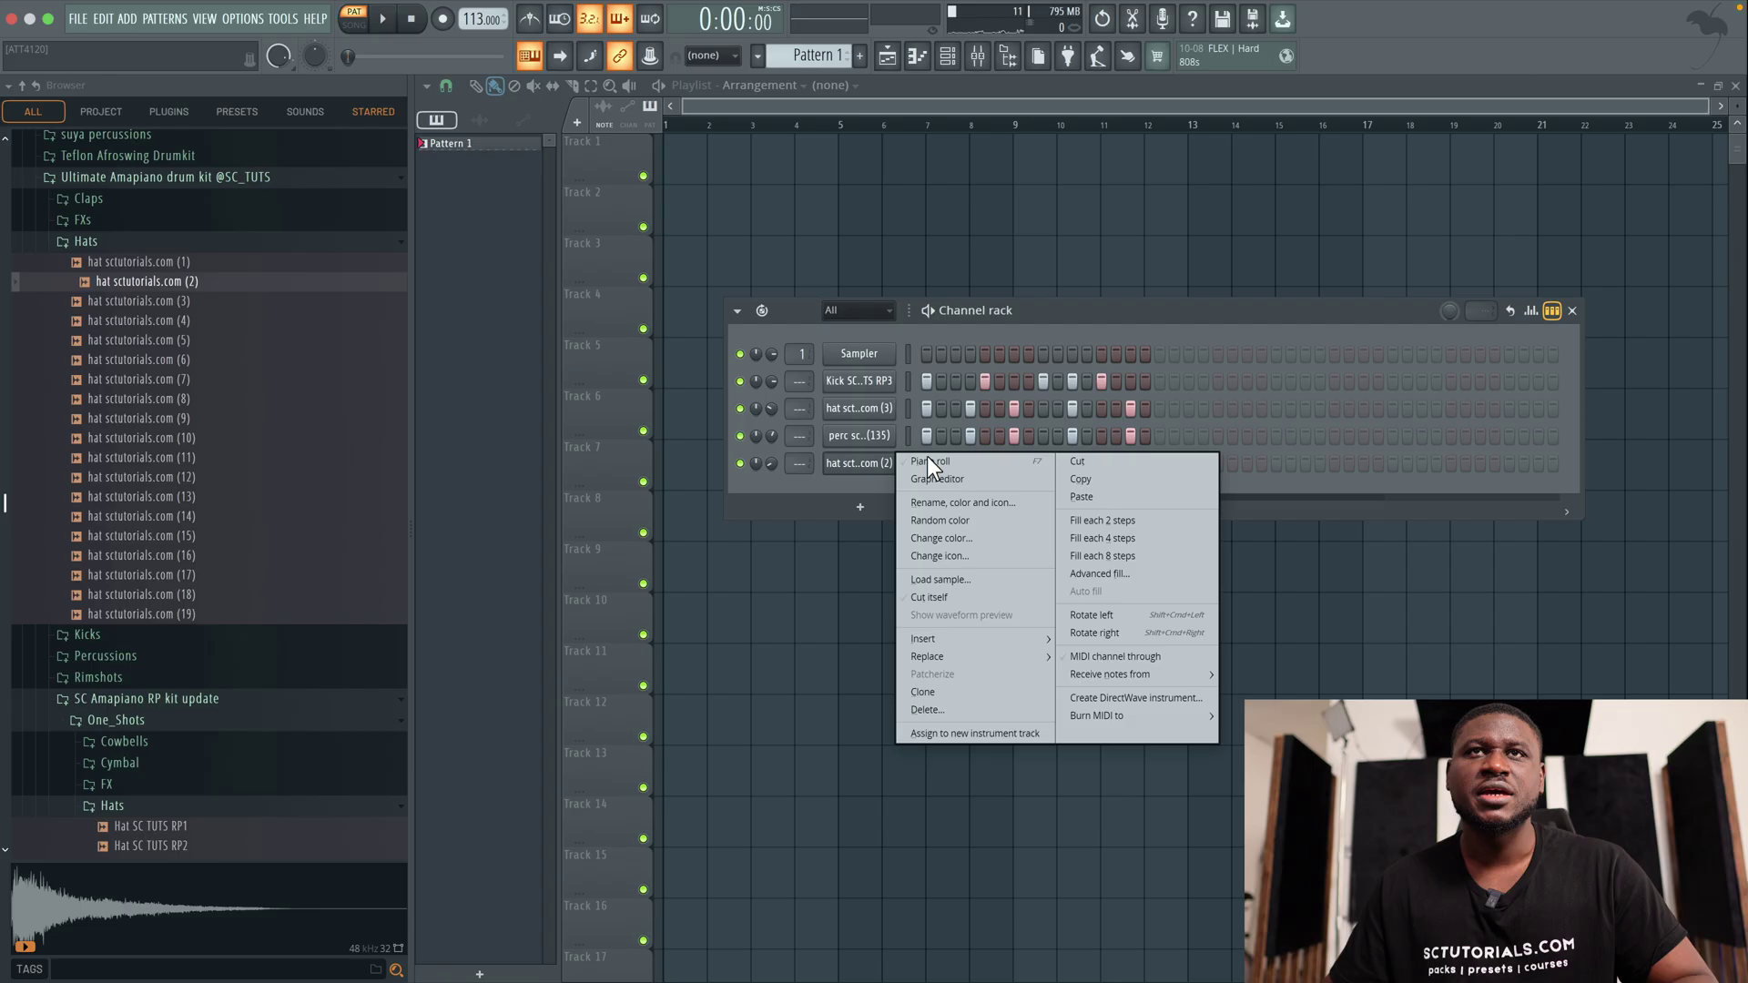
pyautogui.click(927, 456)
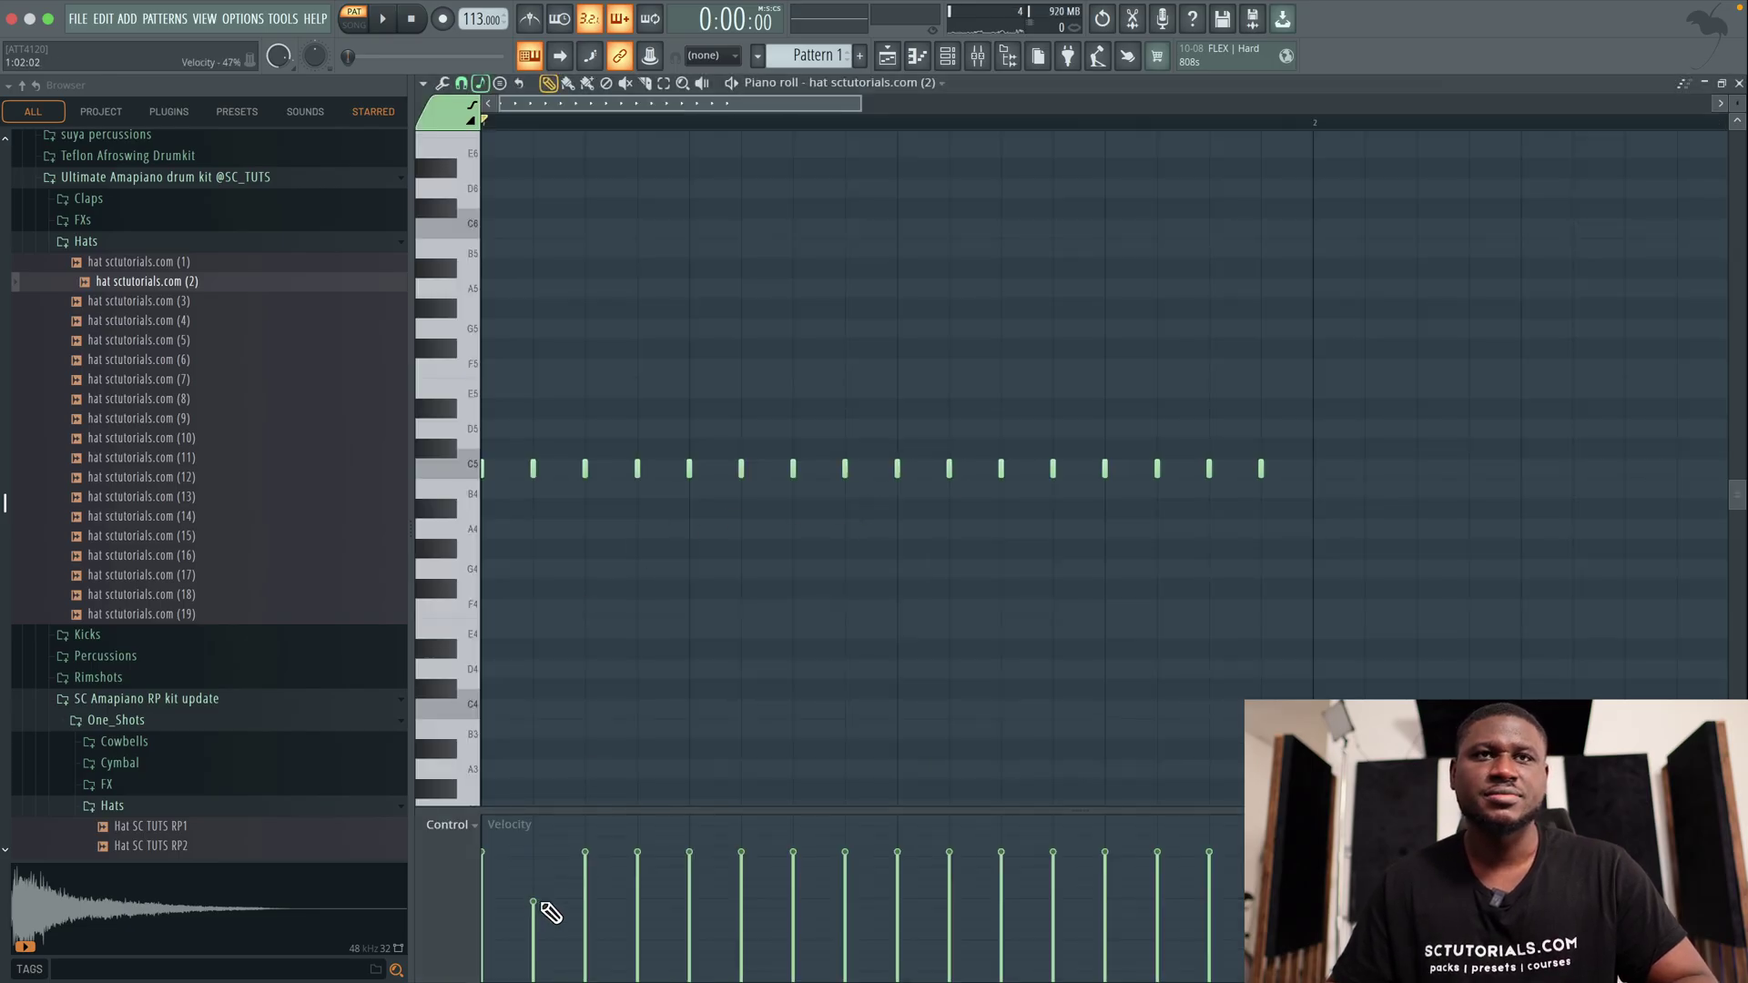
pyautogui.click(830, 903)
pyautogui.press('space')
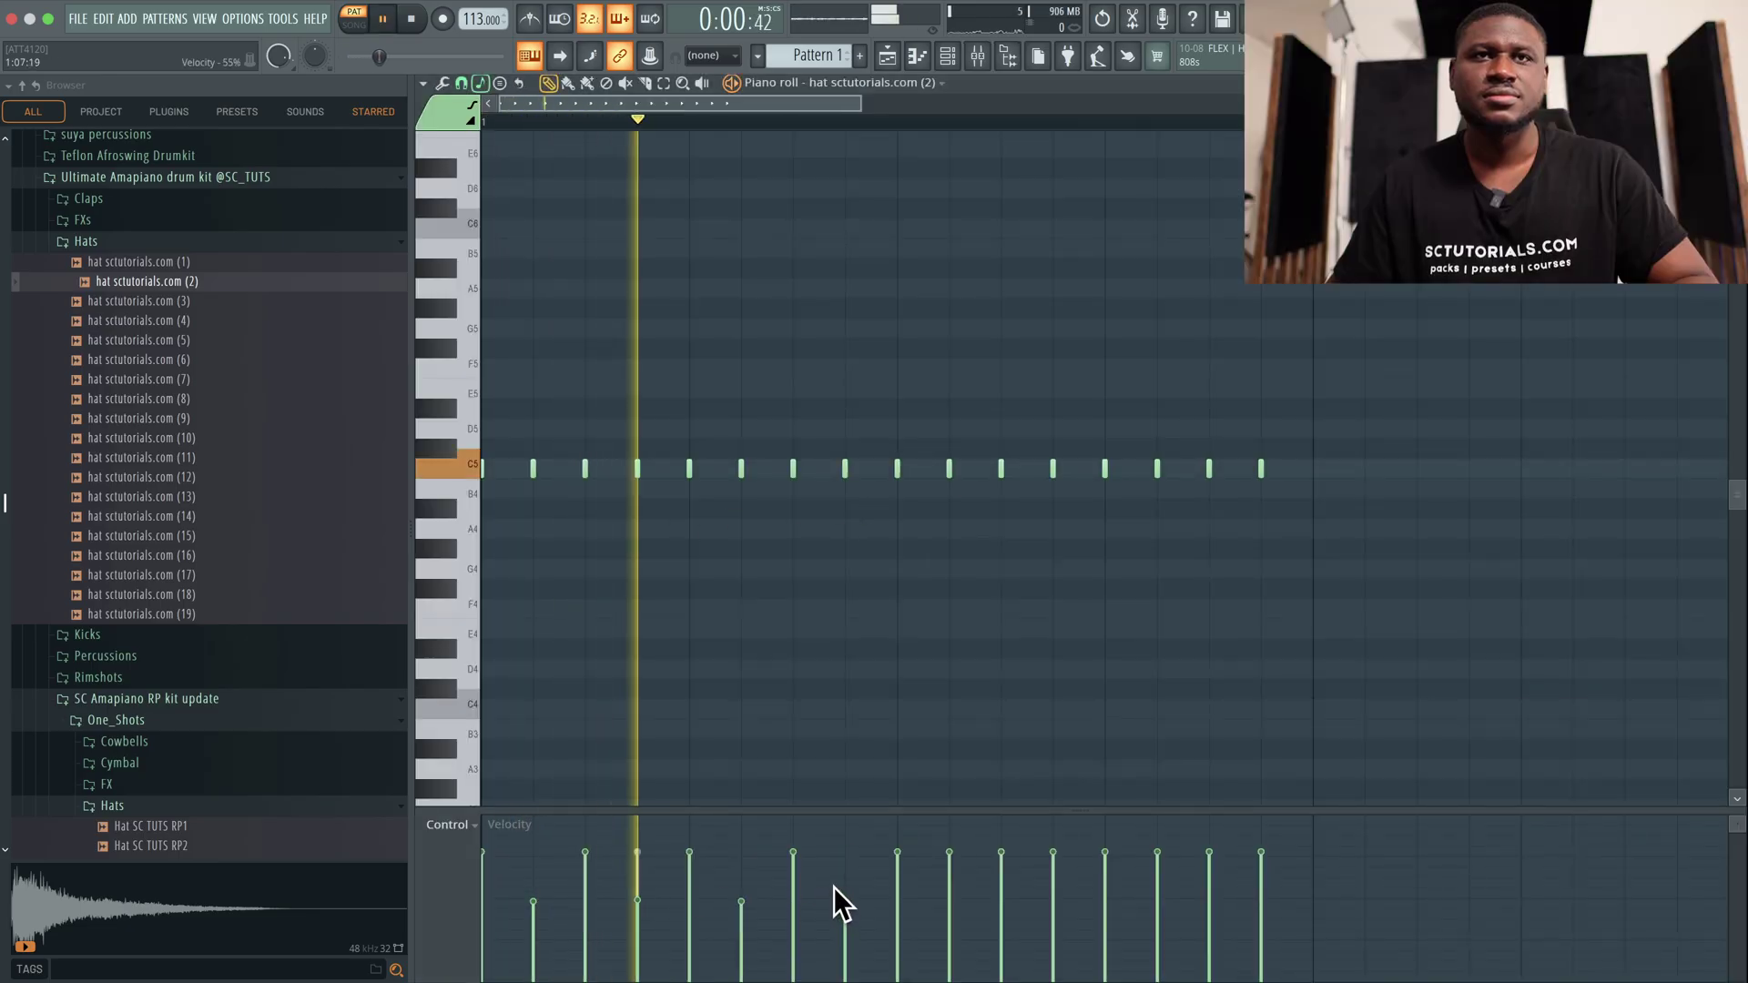
pyautogui.click(950, 901)
pyautogui.click(1103, 902)
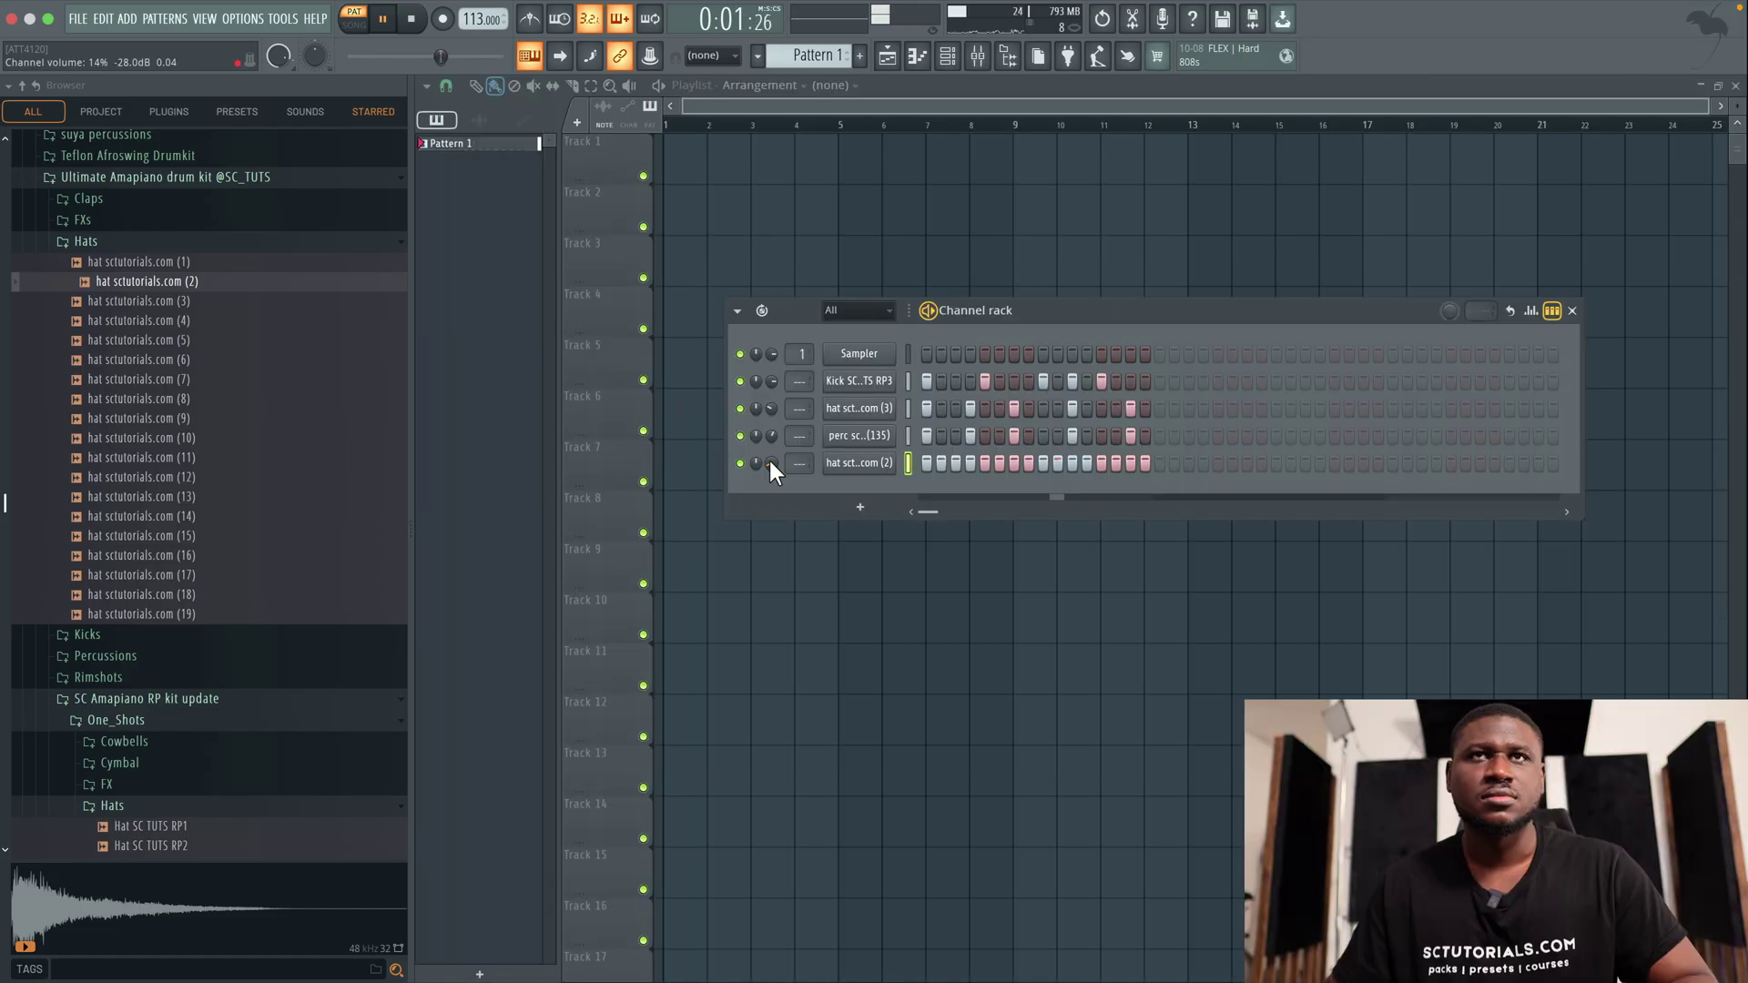
# Switch the hat (2) sample's time-stretching mode from Resample to Auto and preview it
pyautogui.press('space')
pyautogui.click(858, 464)
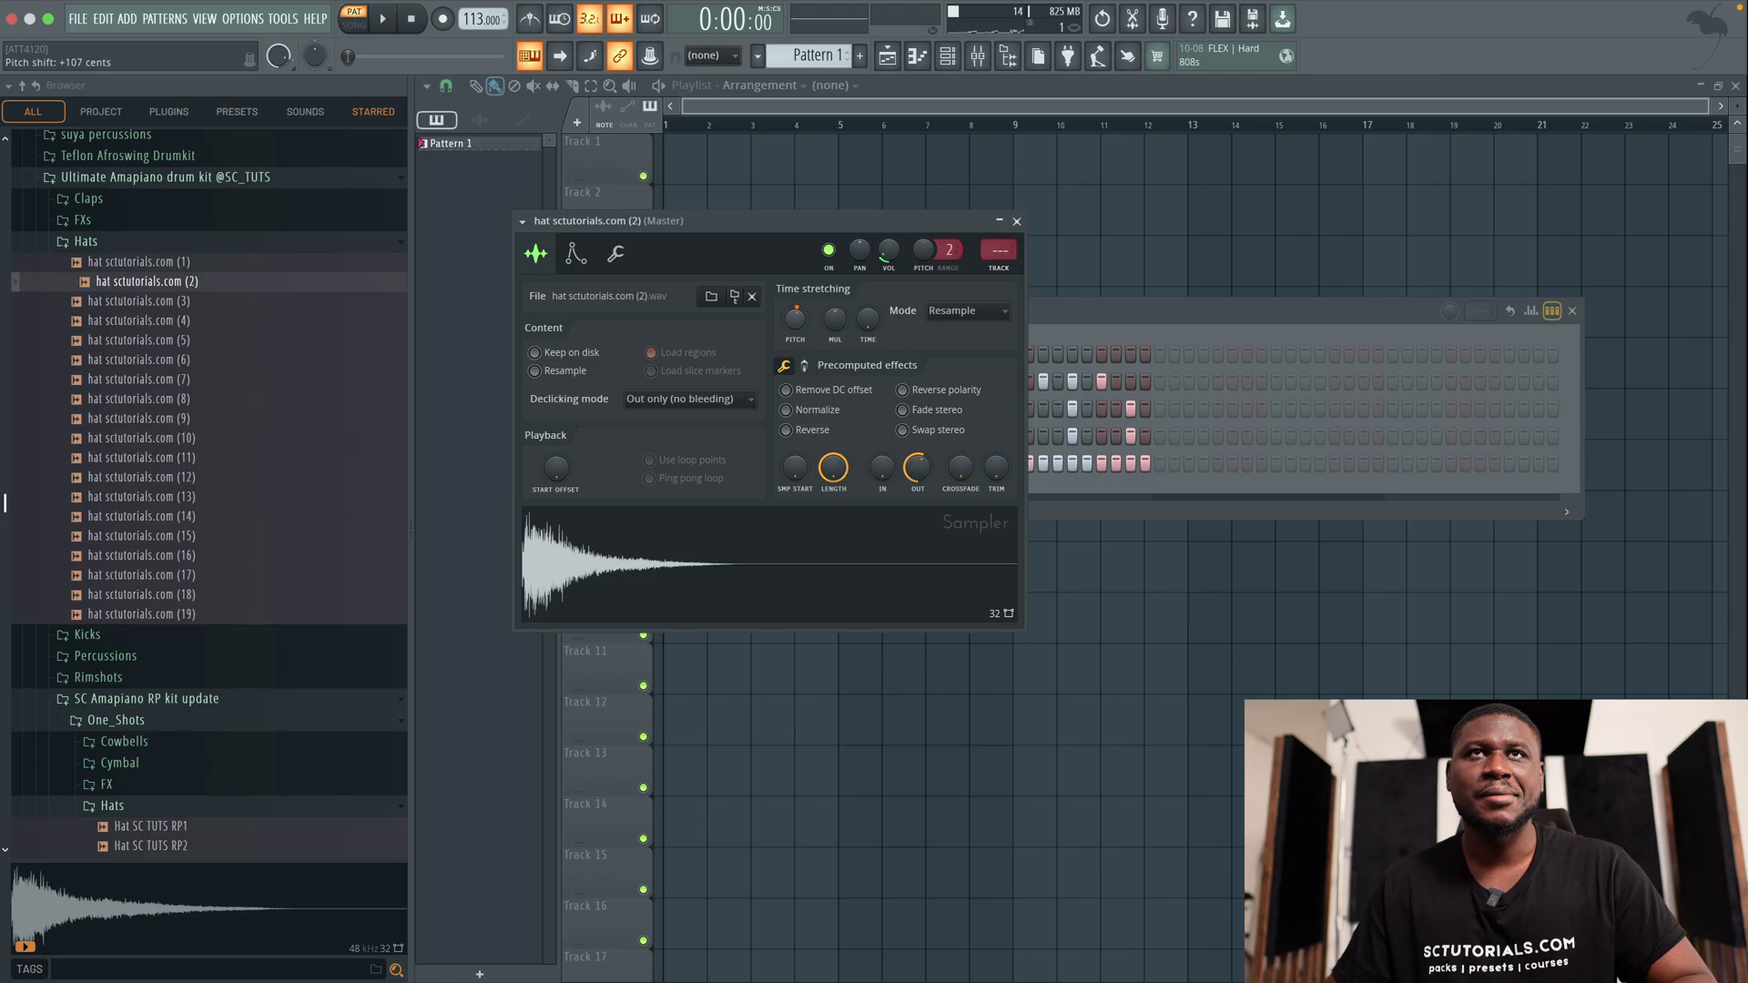
pyautogui.click(794, 319)
pyautogui.press('space')
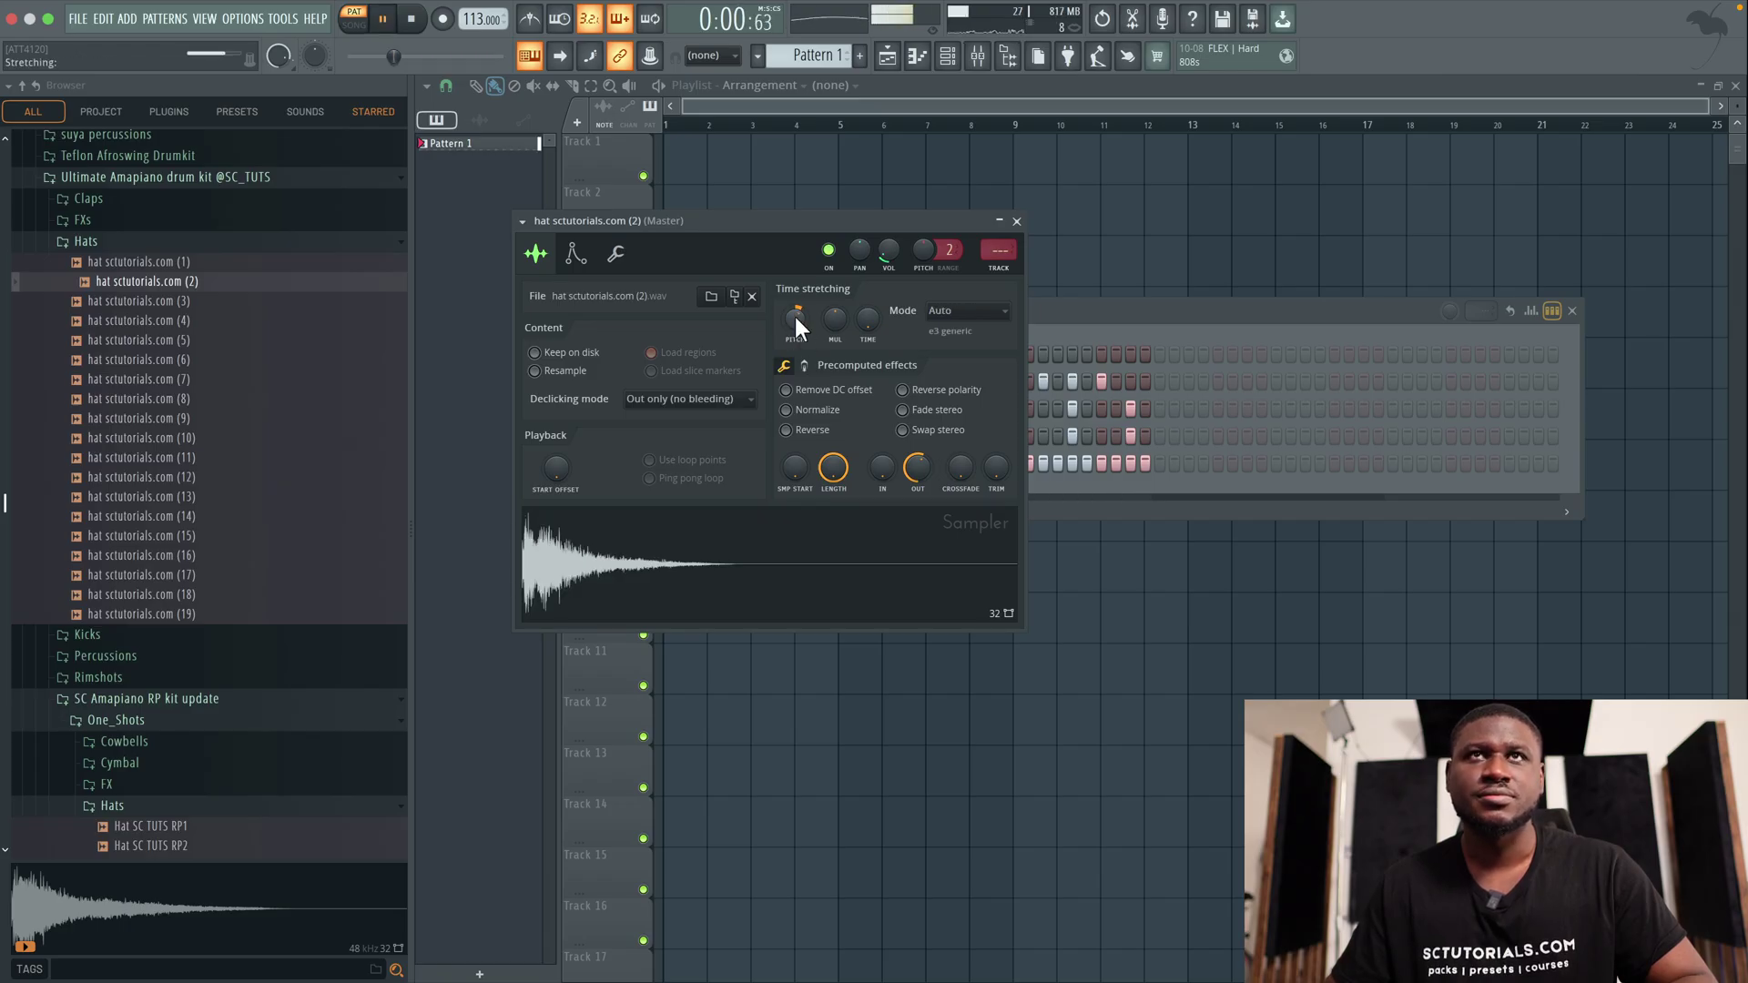
pyautogui.click(1017, 220)
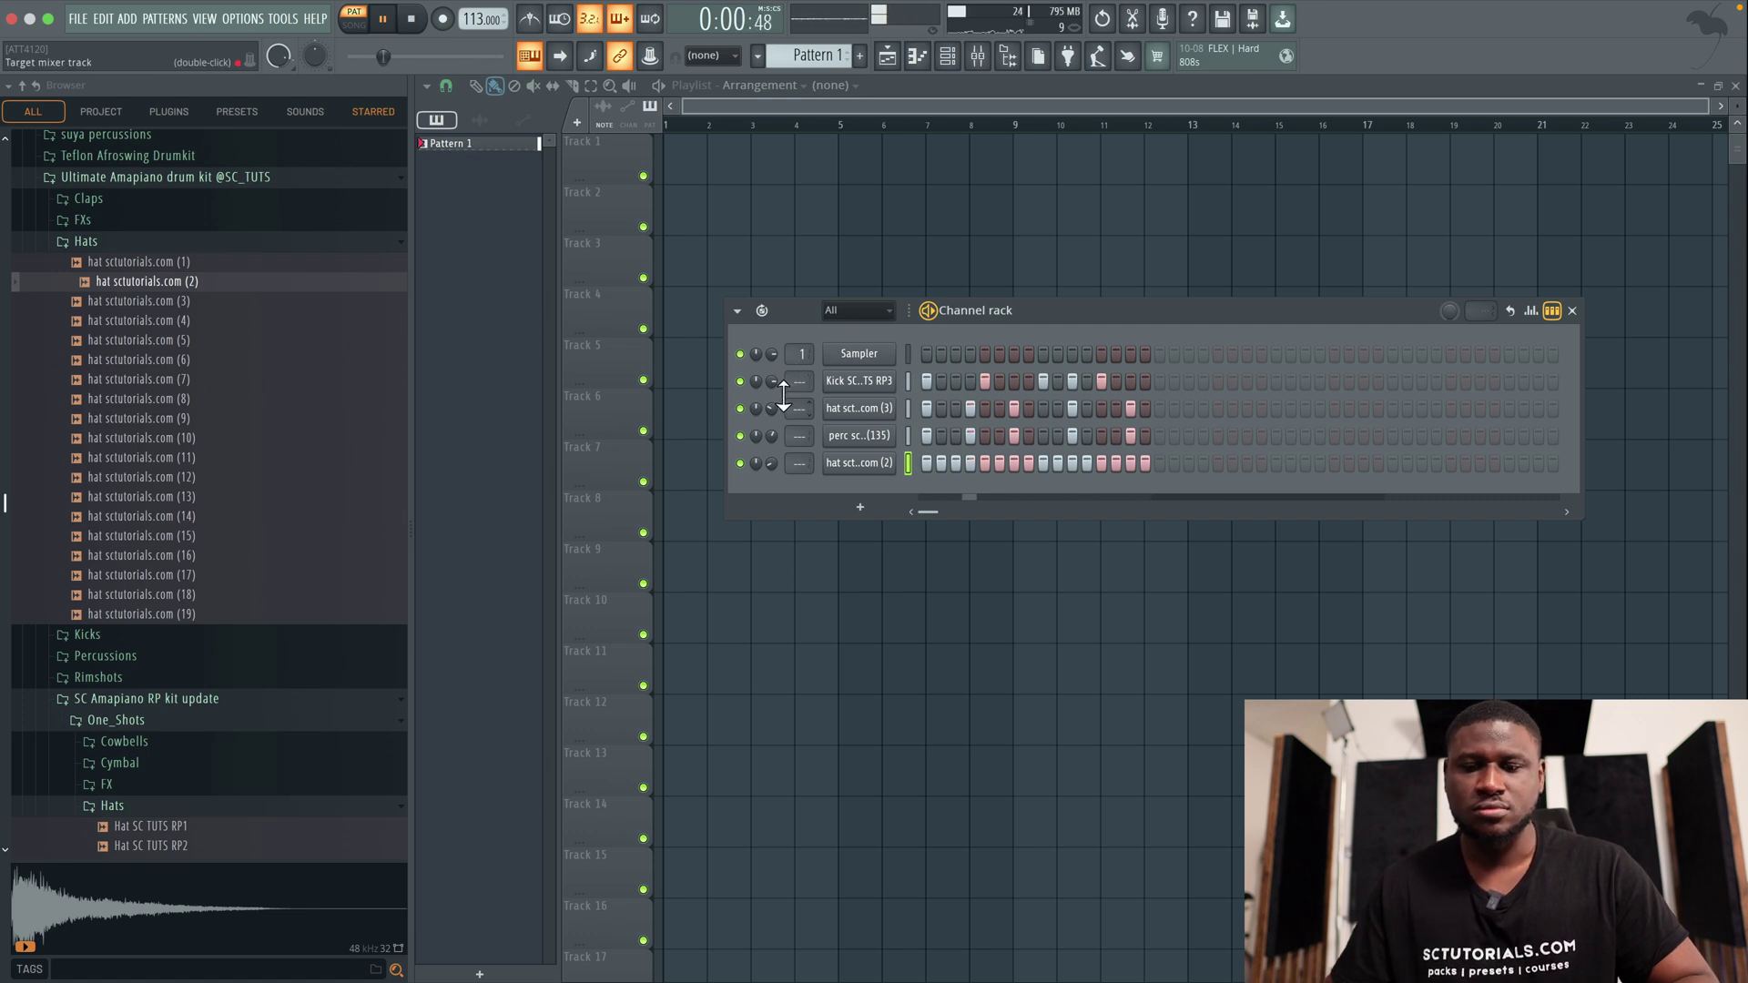
pyautogui.press('space')
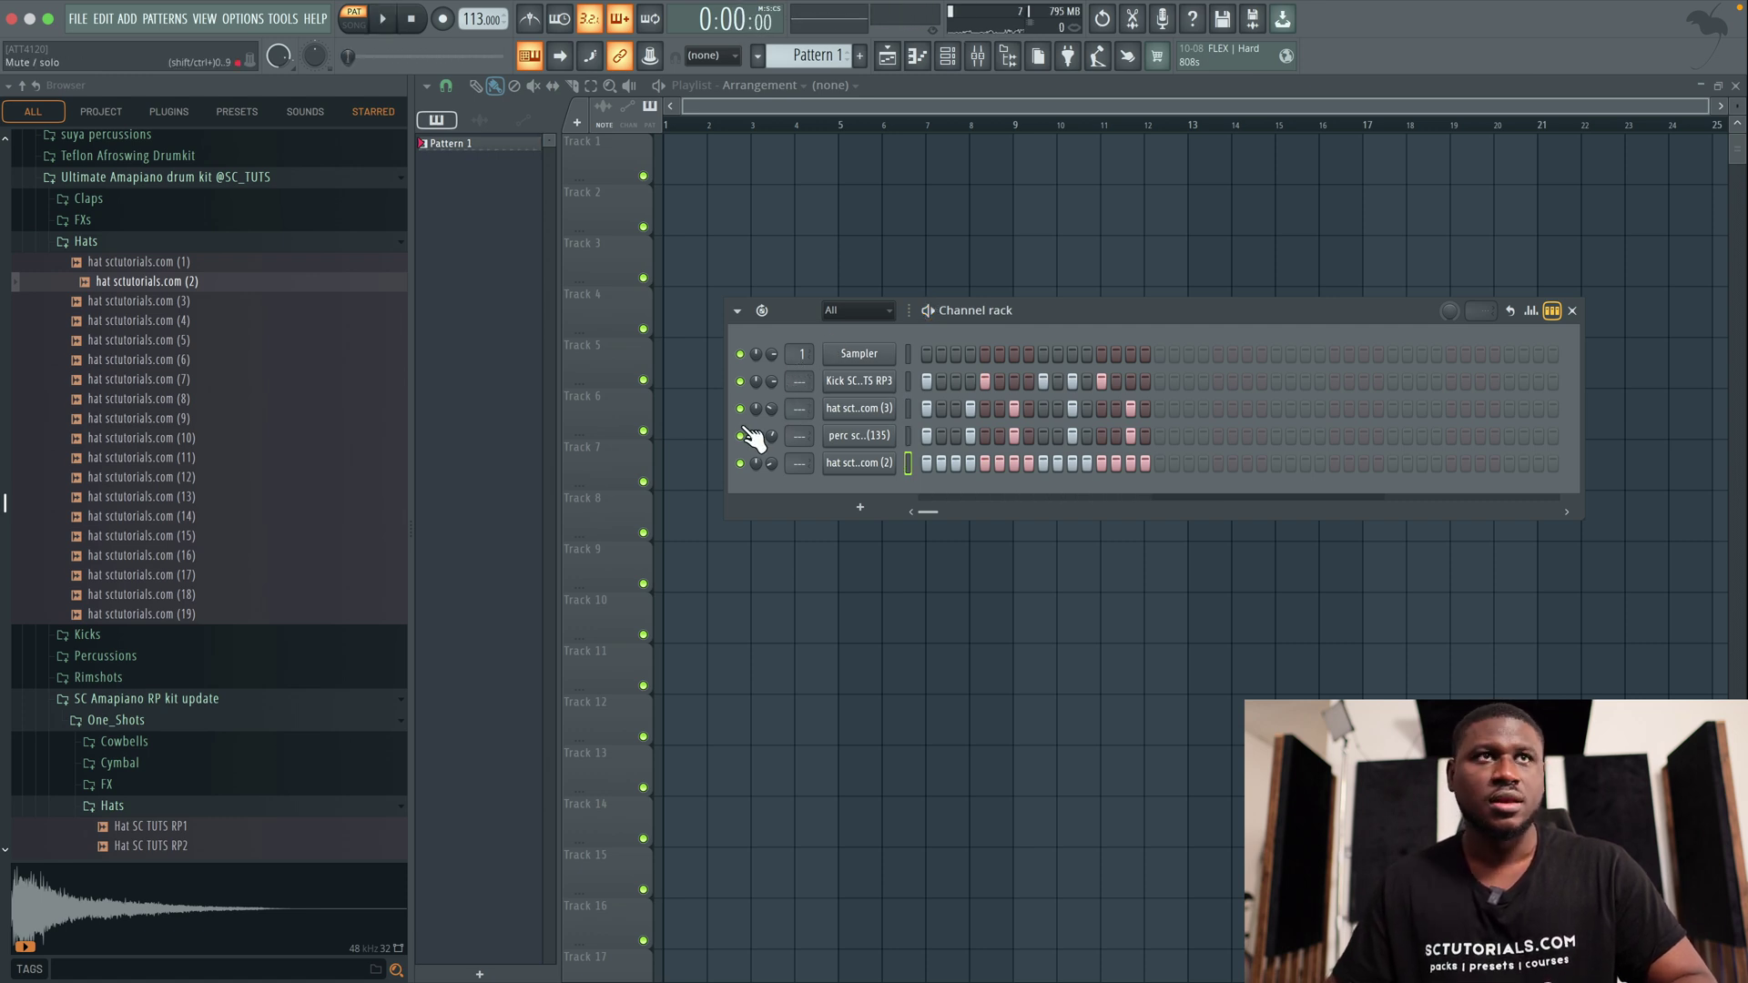
# Add Snare SC TUTS RP11 from the Snares browser folder to the rack and play the pattern
pyautogui.scroll(-5, 221, 664)
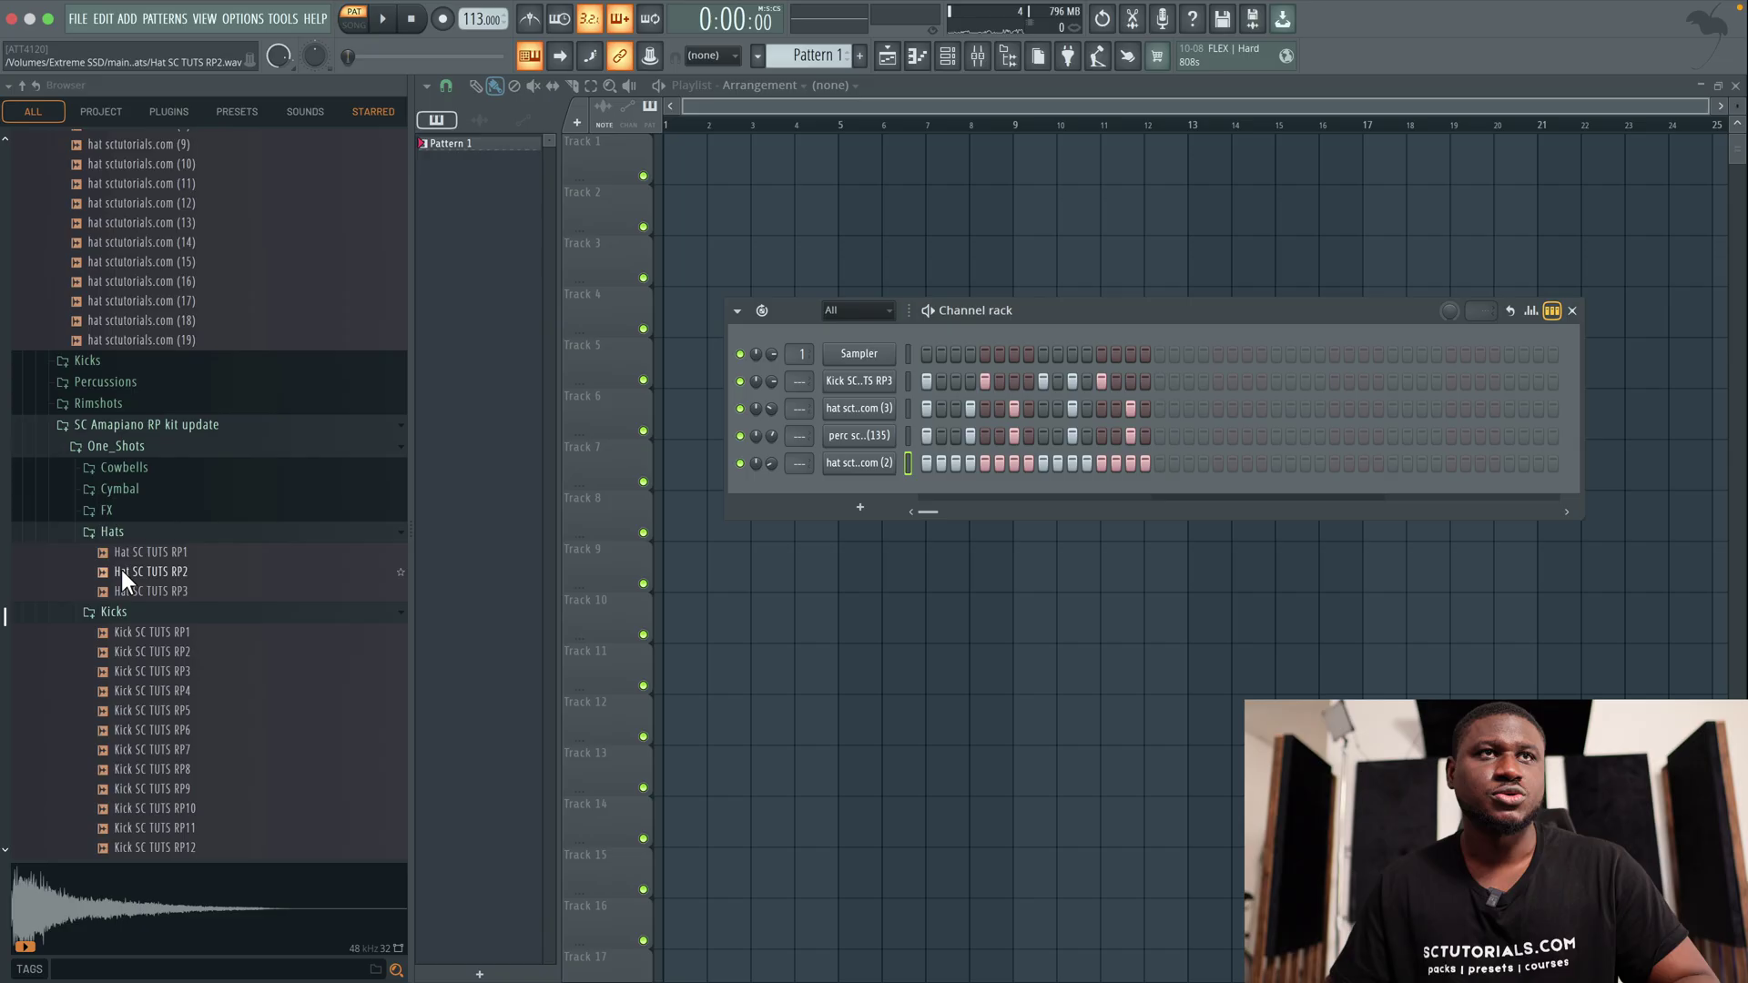
pyautogui.click(129, 655)
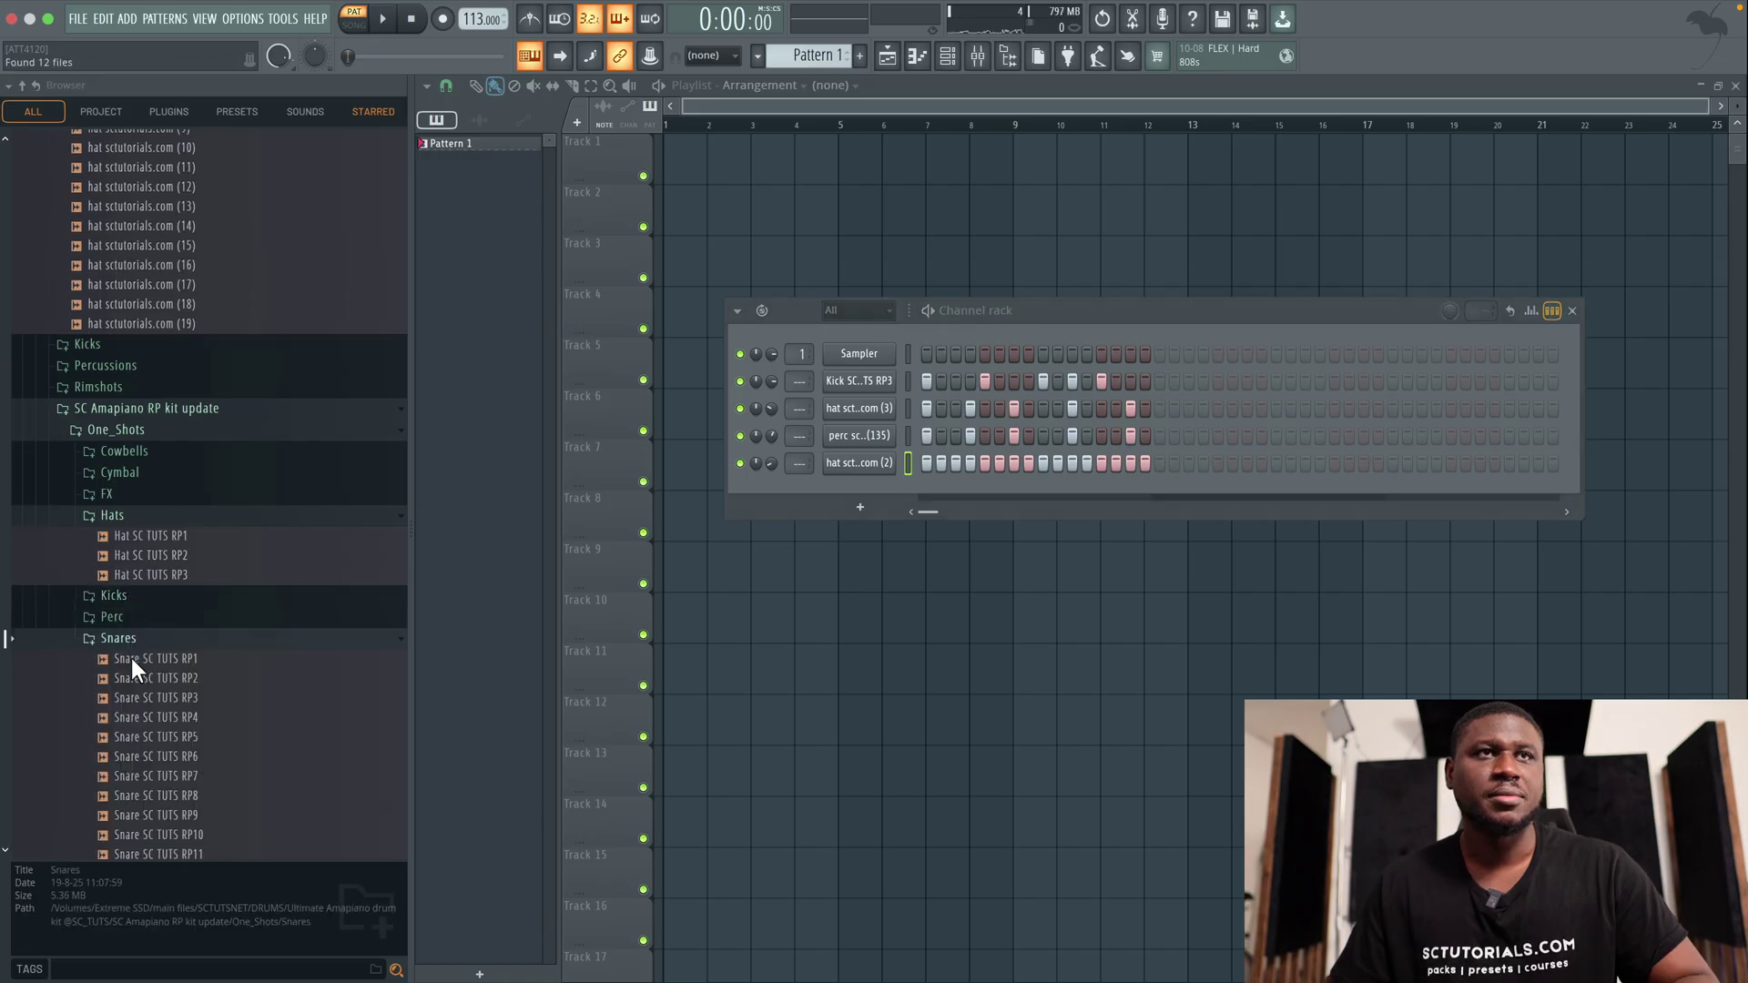
pyautogui.scroll(-3, 131, 658)
pyautogui.click(127, 633)
pyautogui.moveTo(173, 716); pyautogui.dragTo(860, 502)
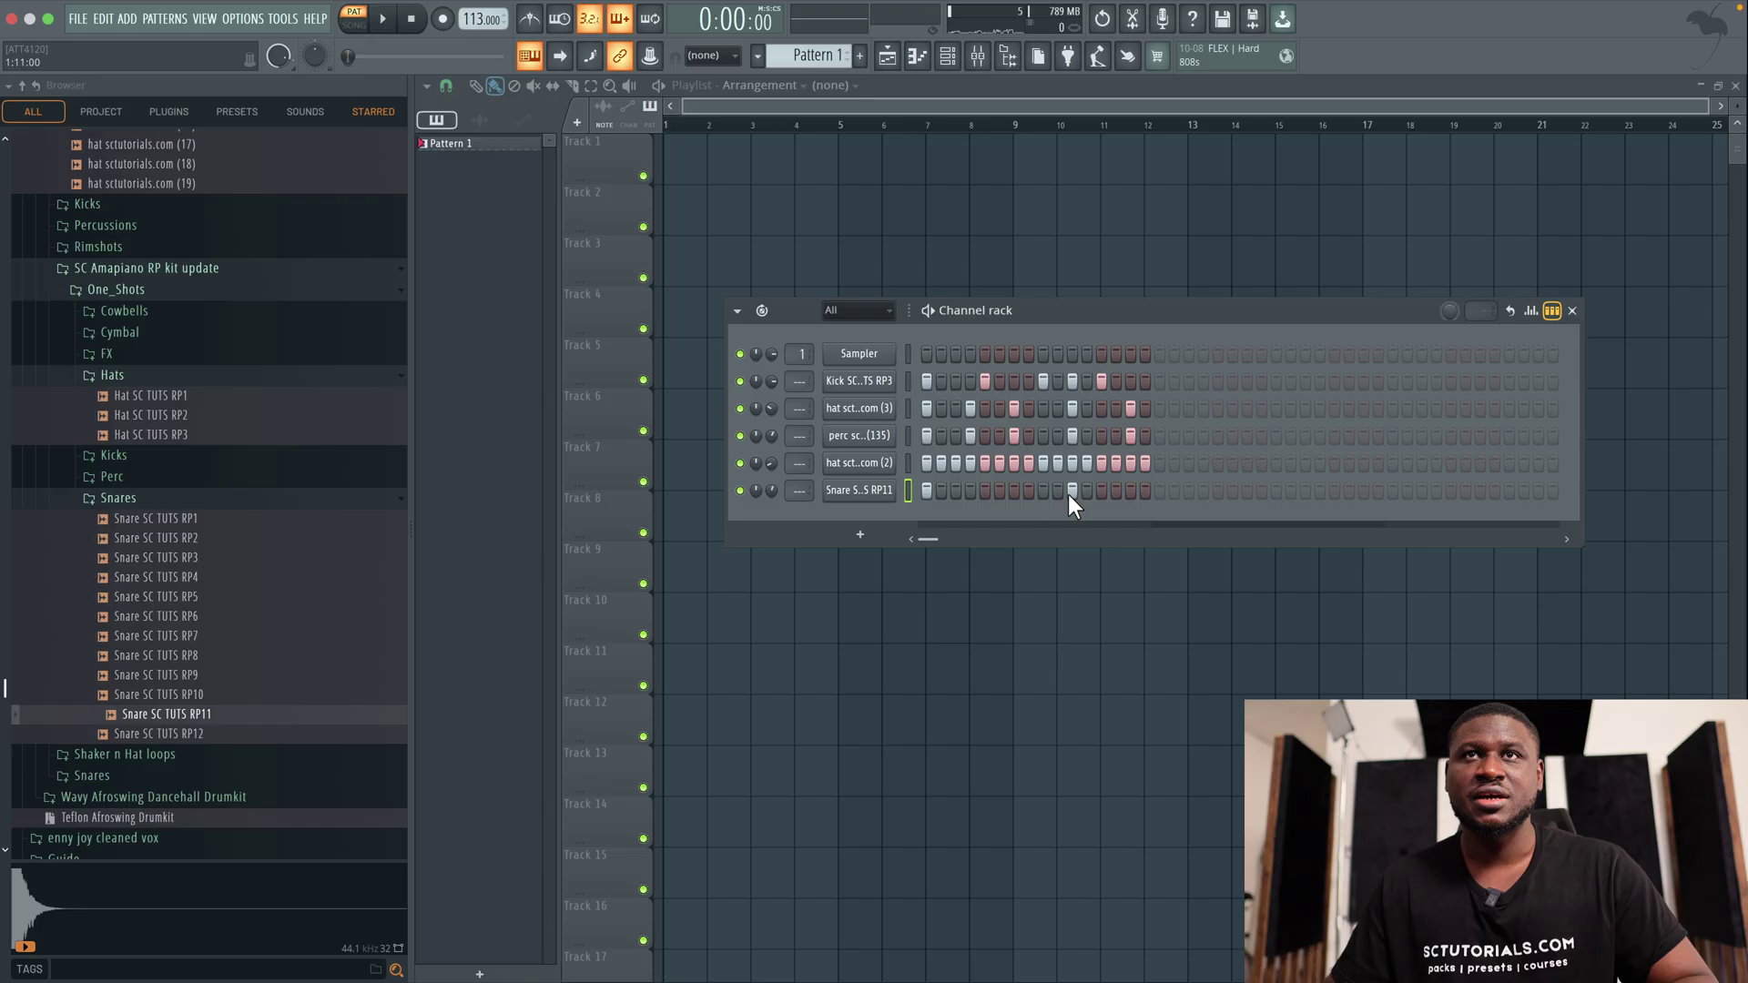
pyautogui.press('space')
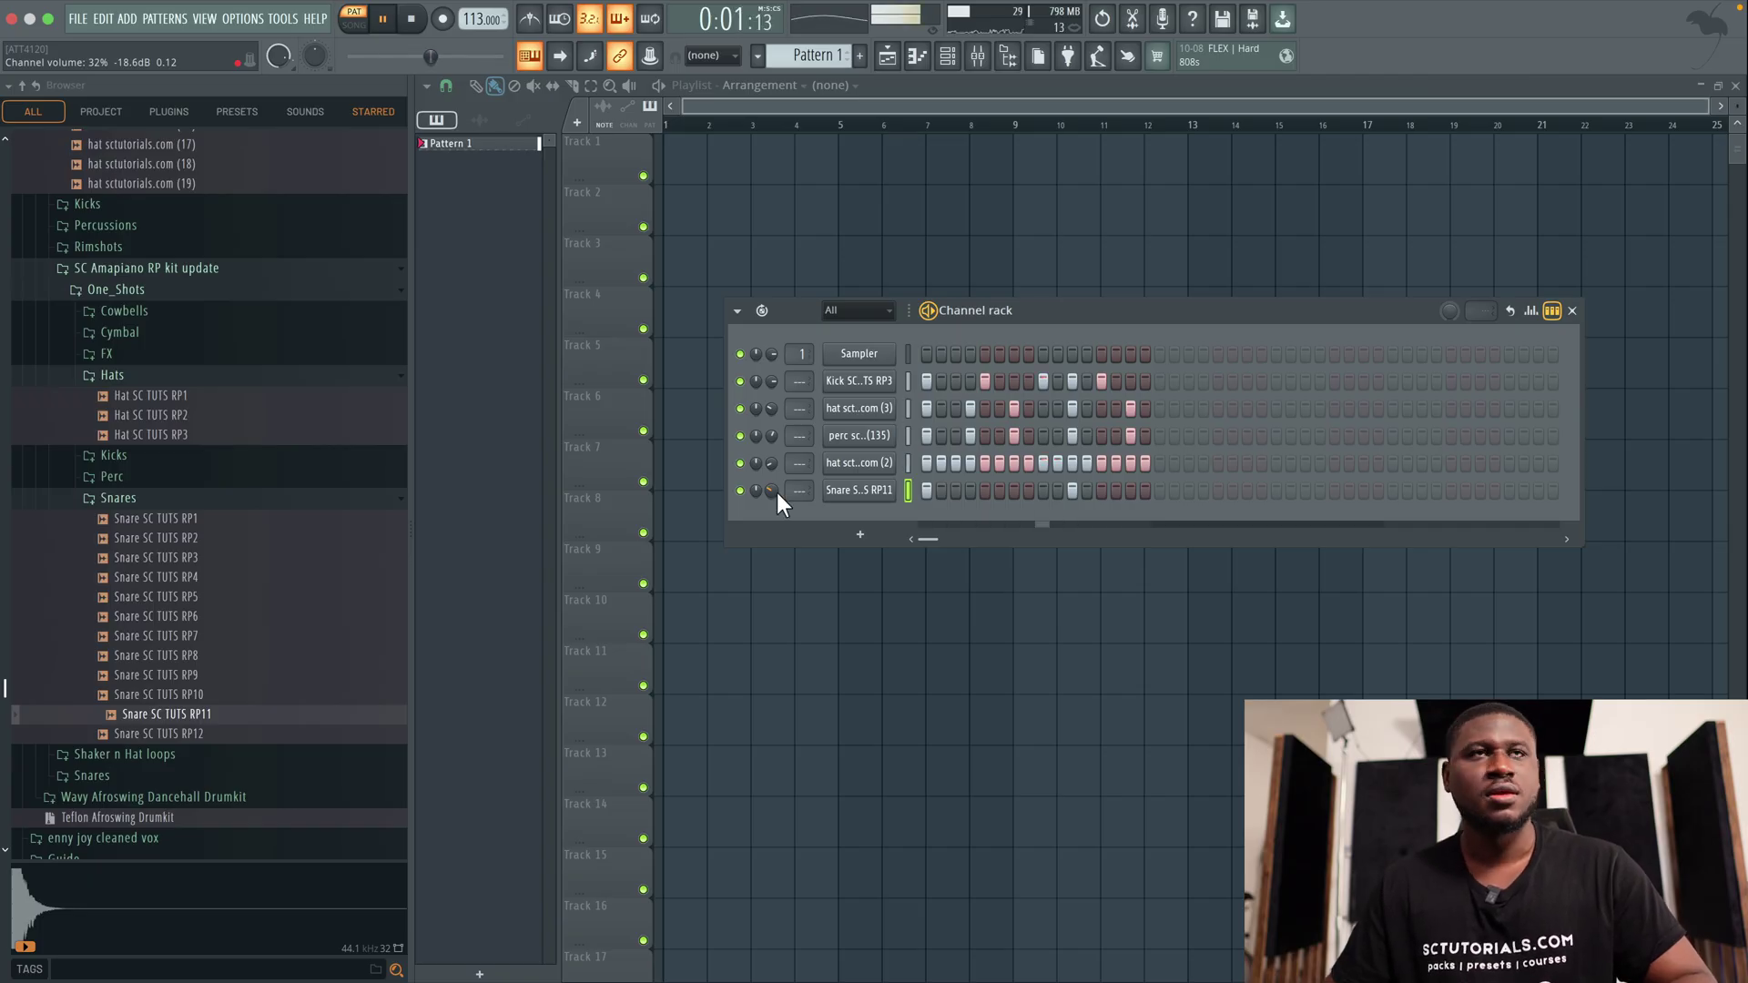
pyautogui.press('space')
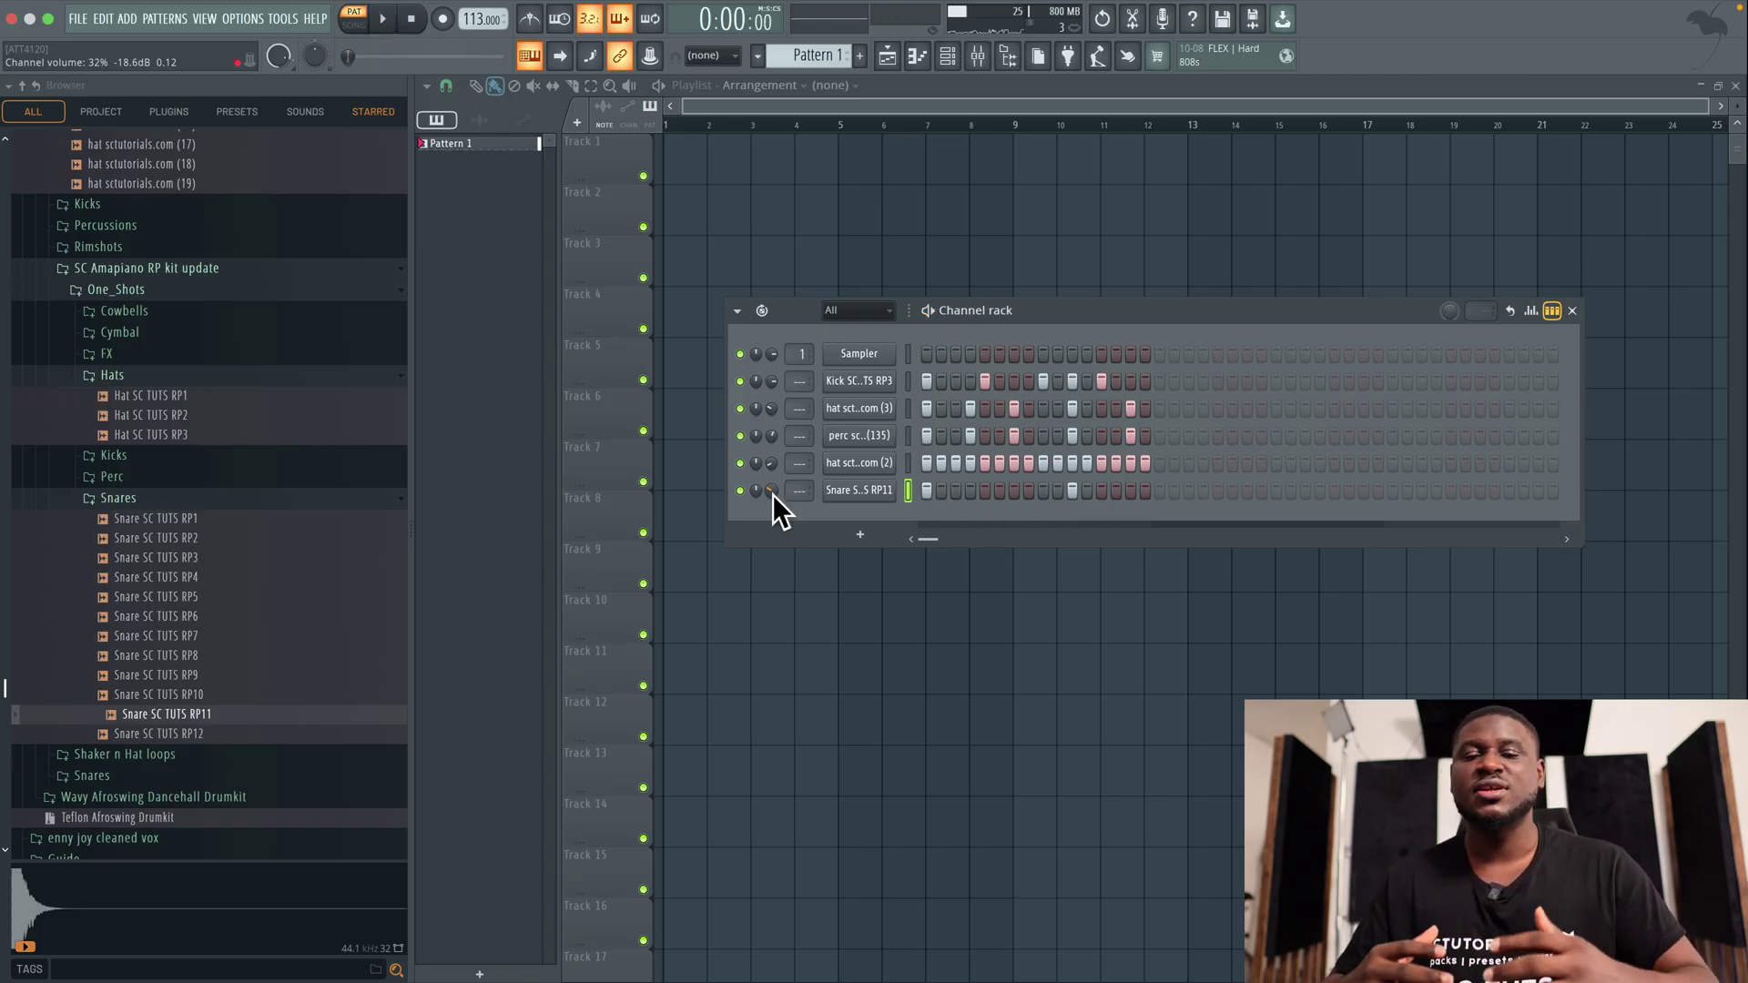
# Add a Snare SC TUTS RP7 channel with a step-8 hit, lower its volume to about 31%, and play
pyautogui.scroll(-5, 156, 606)
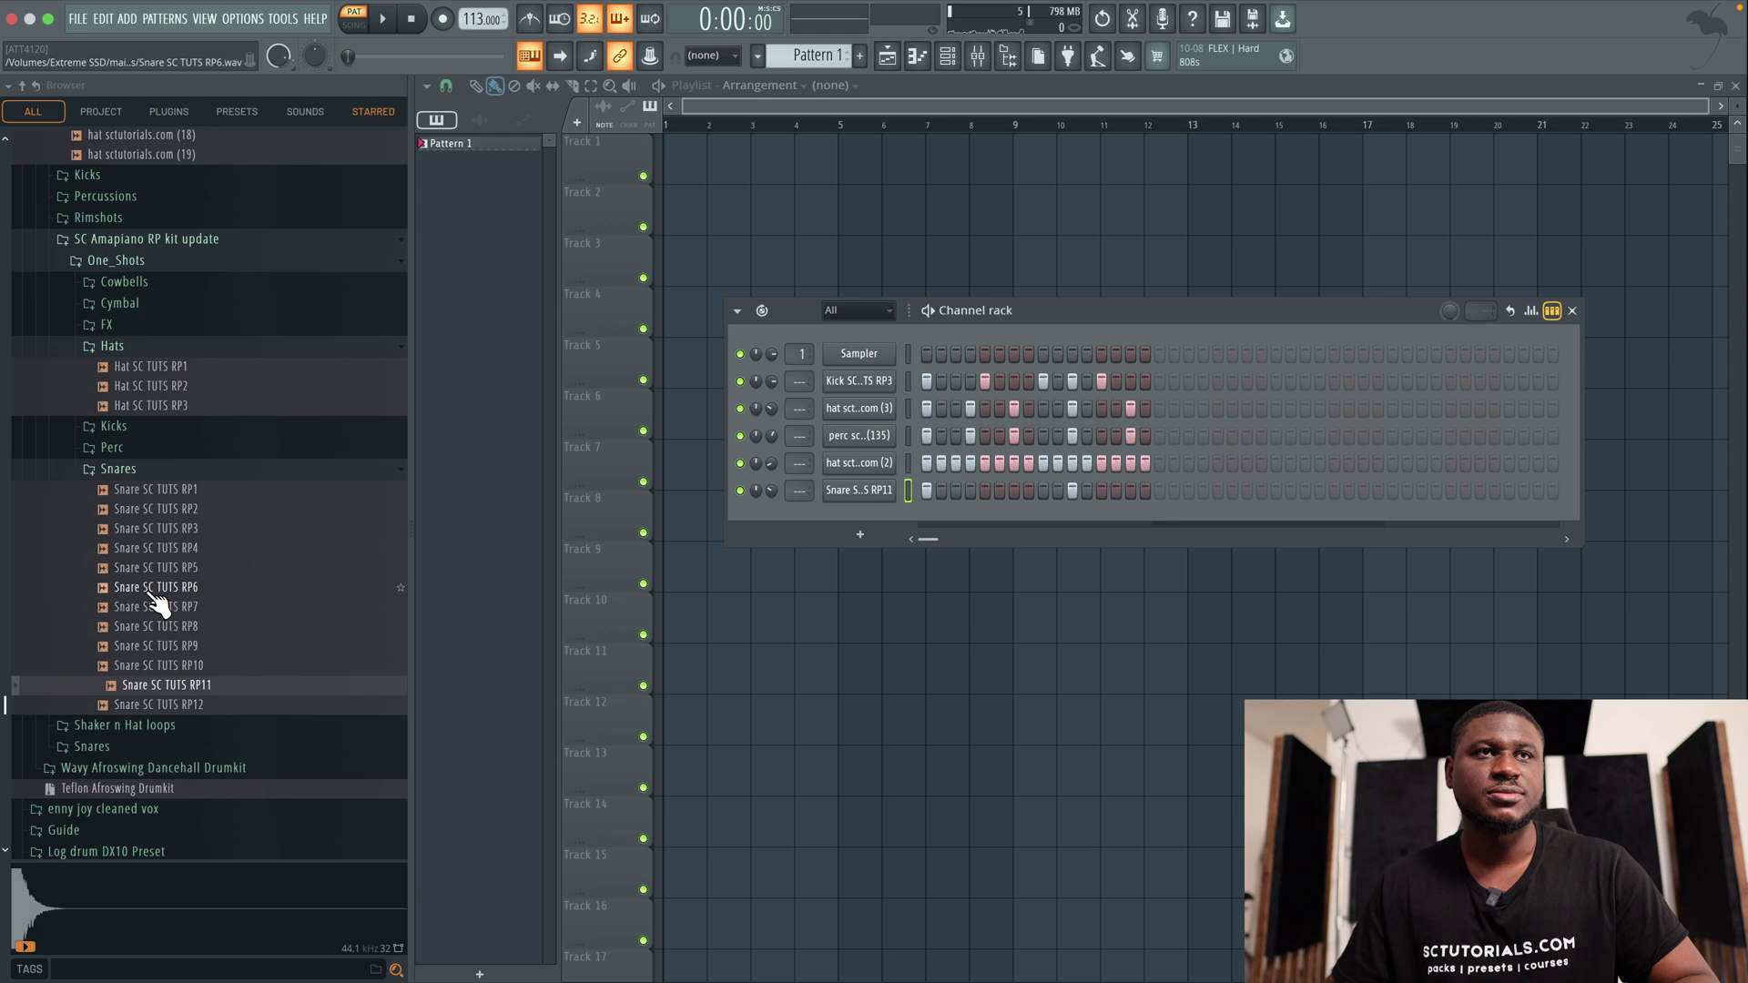
pyautogui.moveTo(195, 518); pyautogui.dragTo(508, 521)
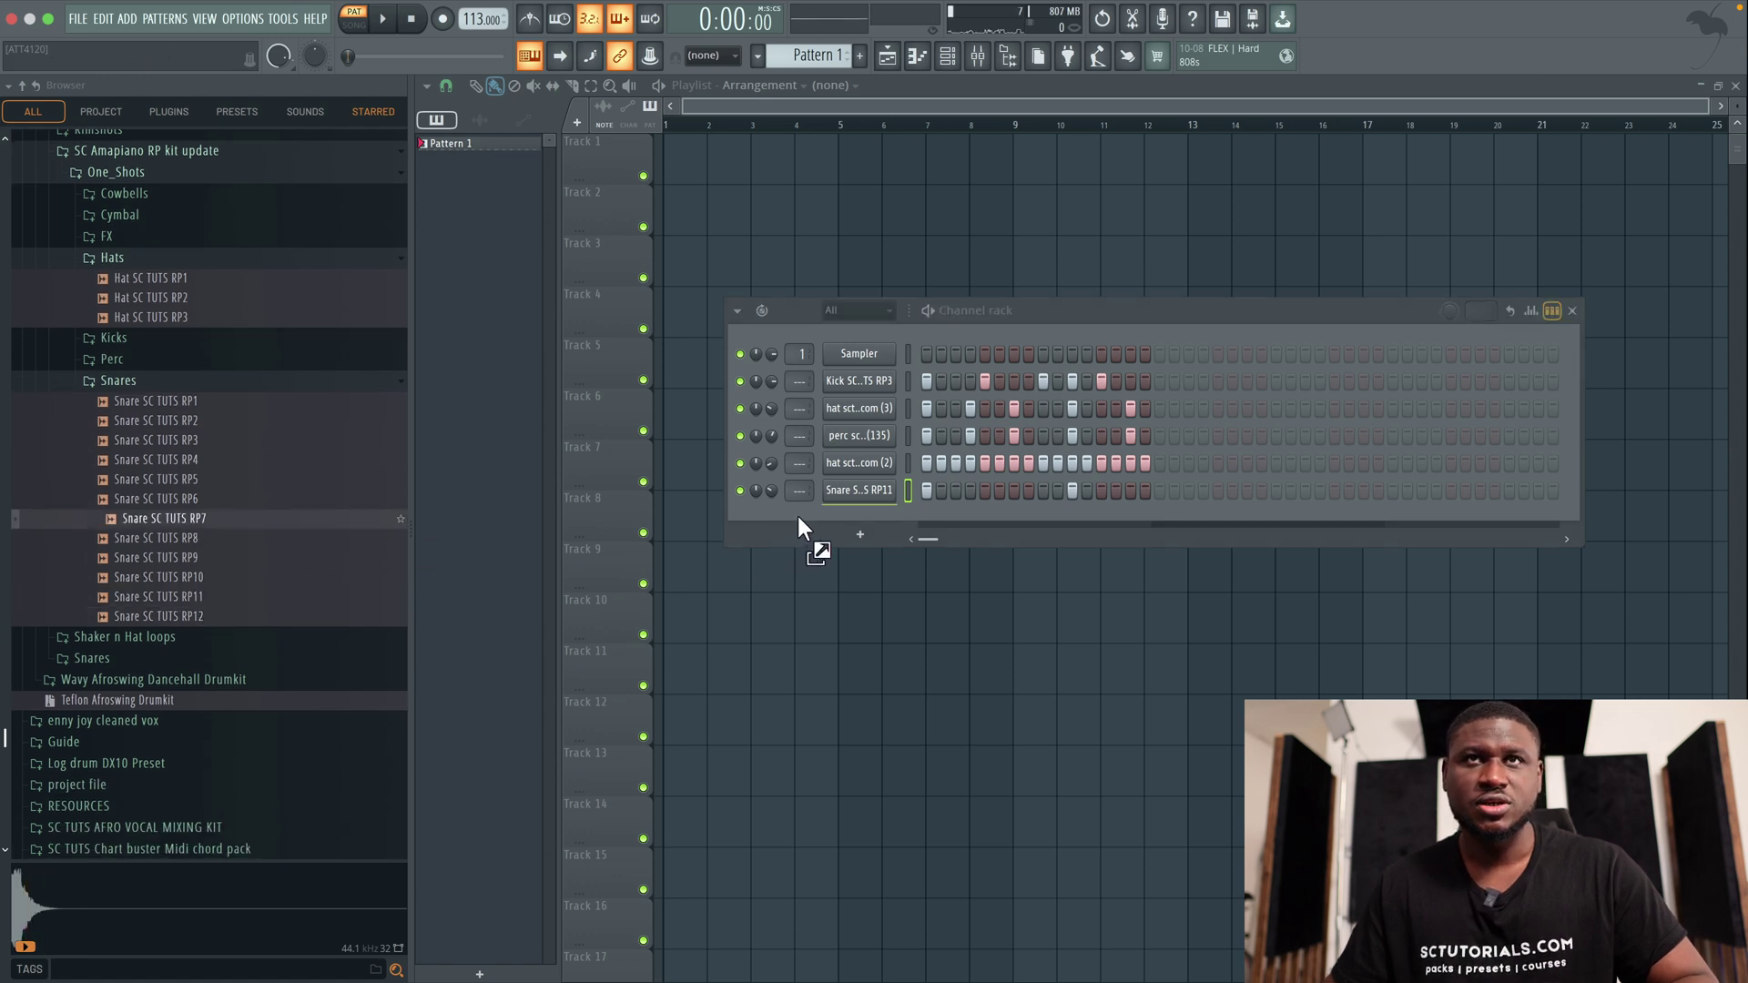
pyautogui.moveTo(797, 516); pyautogui.dragTo(799, 521)
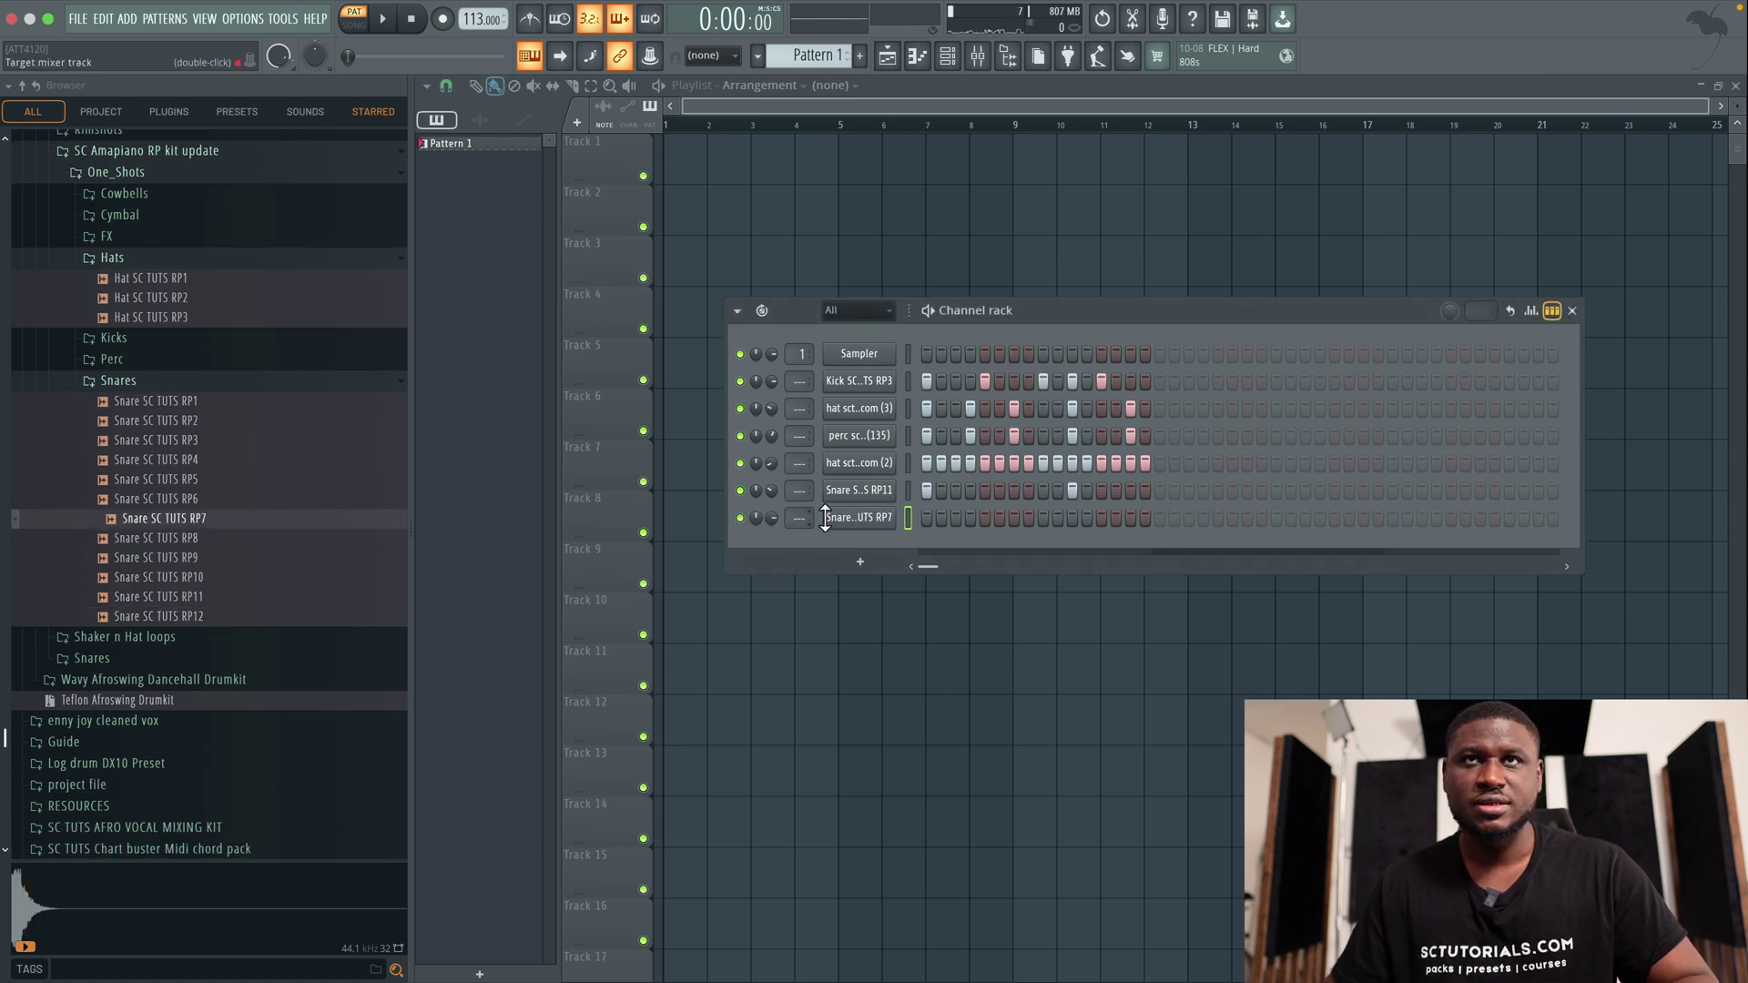
pyautogui.click(1026, 518)
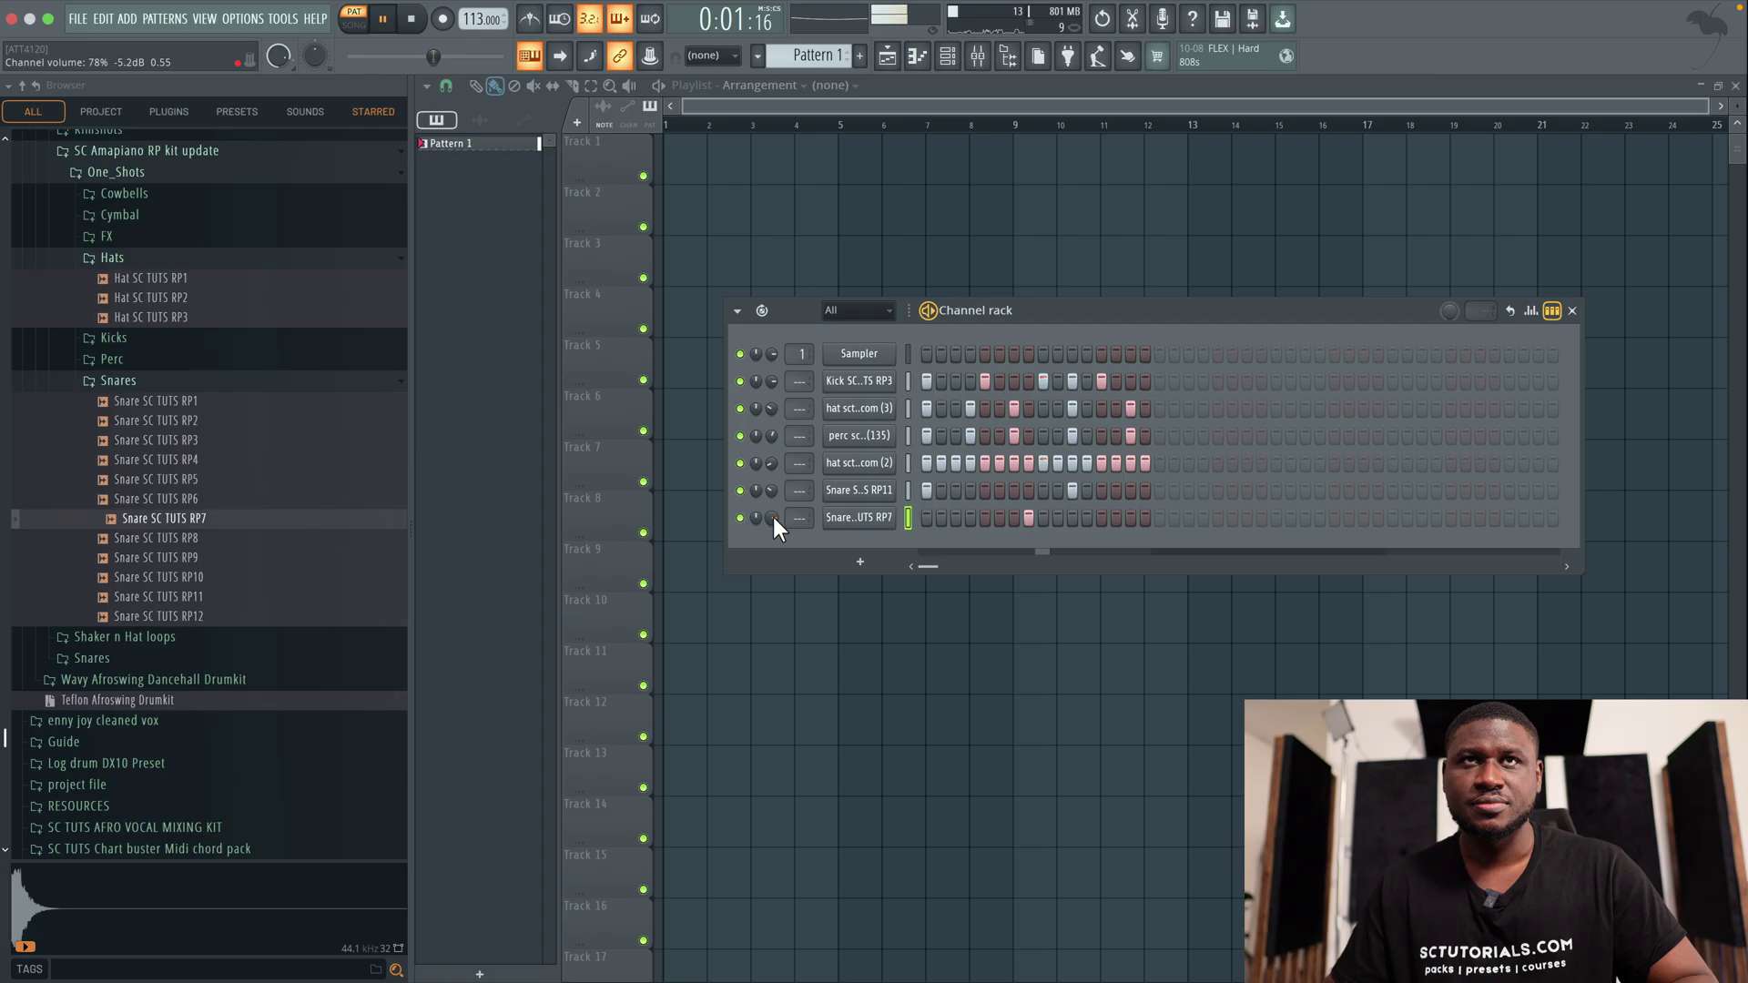
pyautogui.scroll(-1, 771, 517)
pyautogui.press('space')
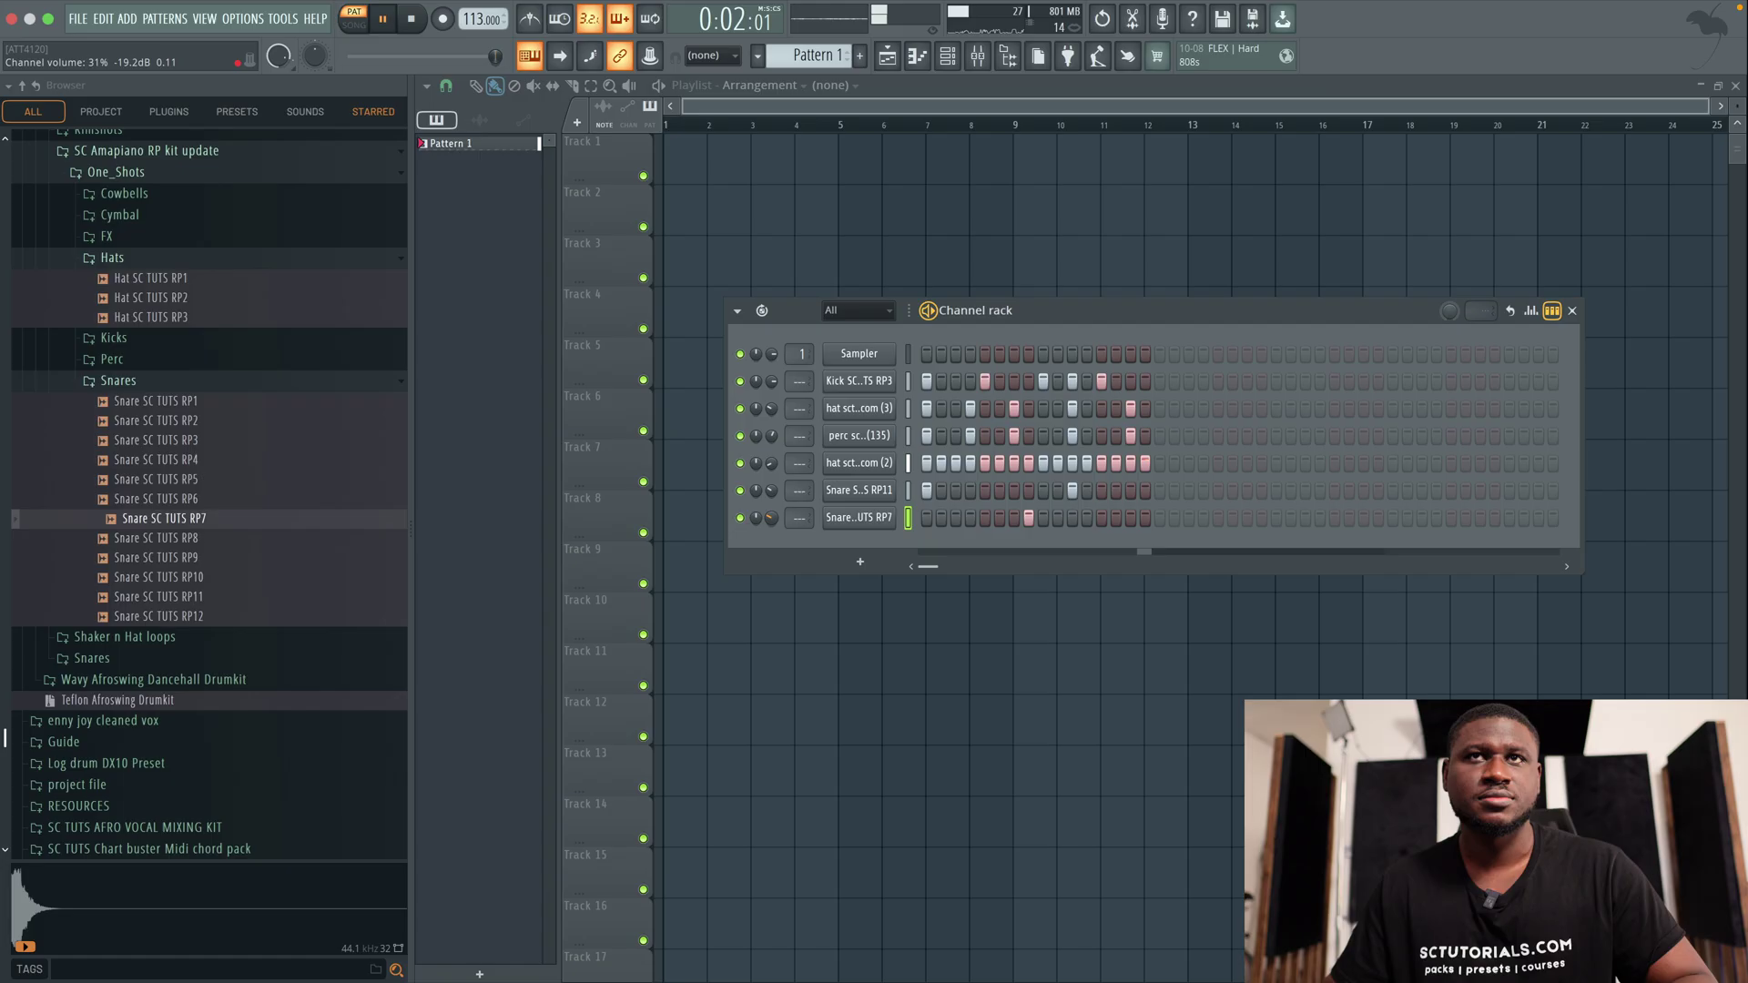
pyautogui.press('space')
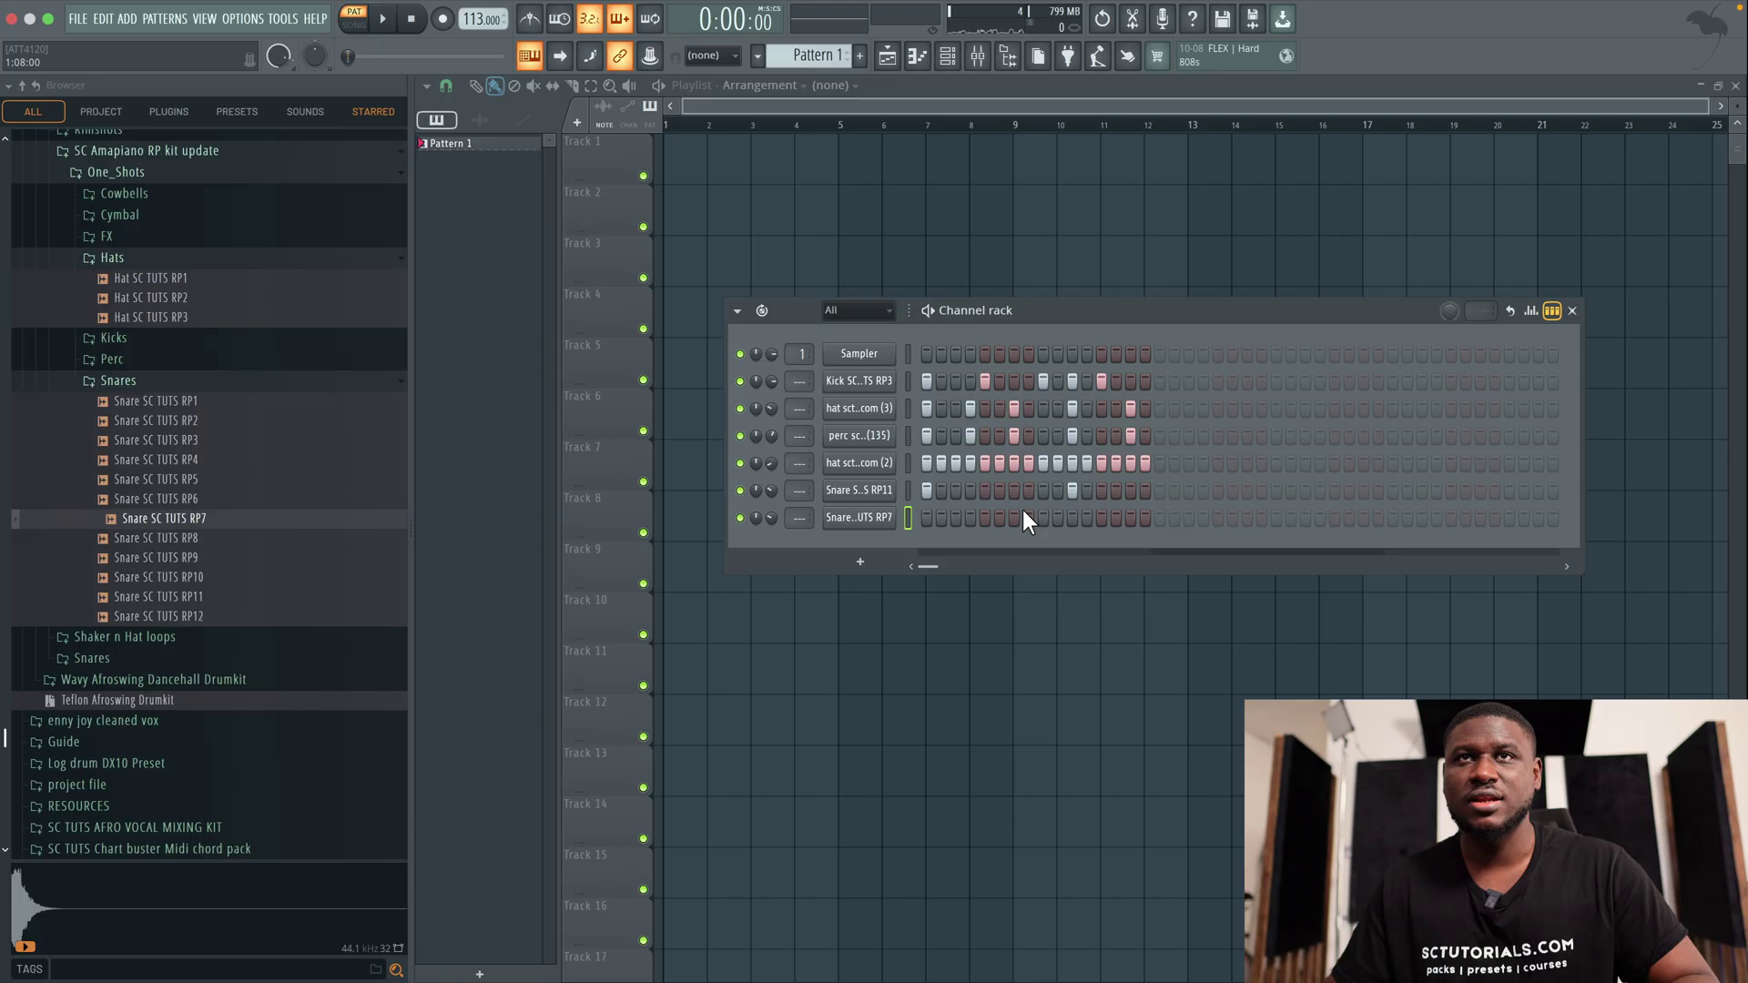
# Open the Snare SC TUTS RP11 piano roll and play the pattern to hear its notes
pyautogui.rightClick(870, 494)
pyautogui.click(914, 489)
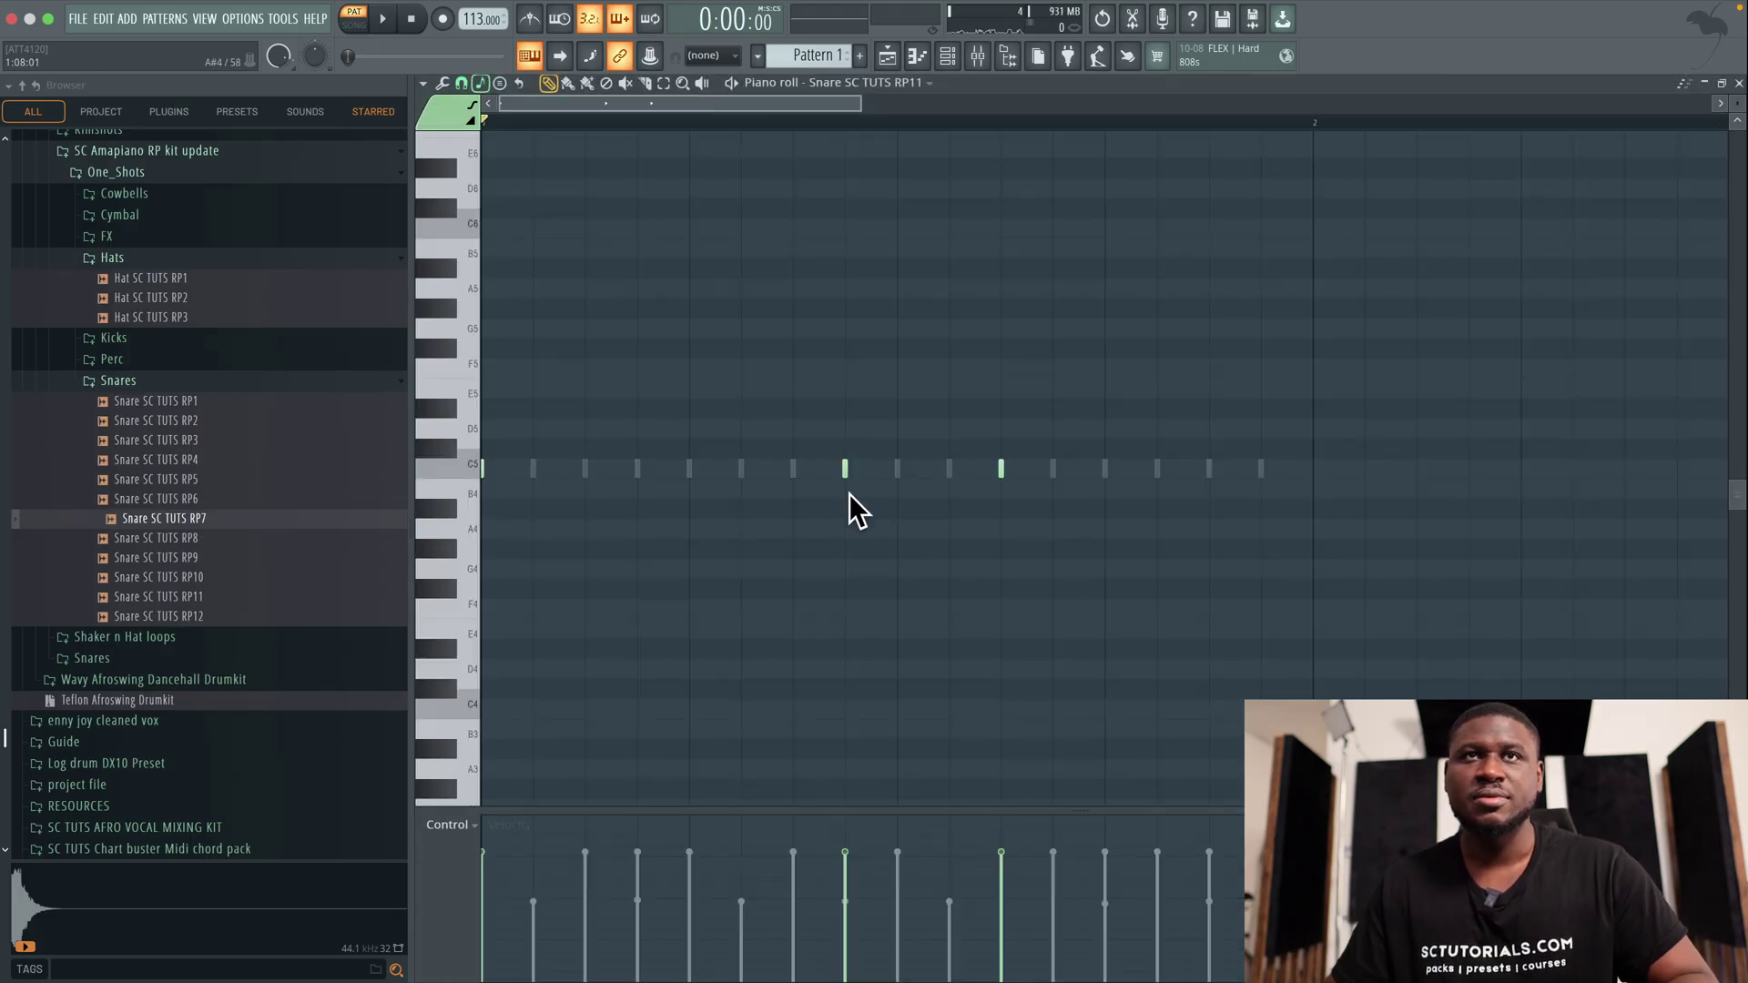
pyautogui.scroll(-2, 832, 477)
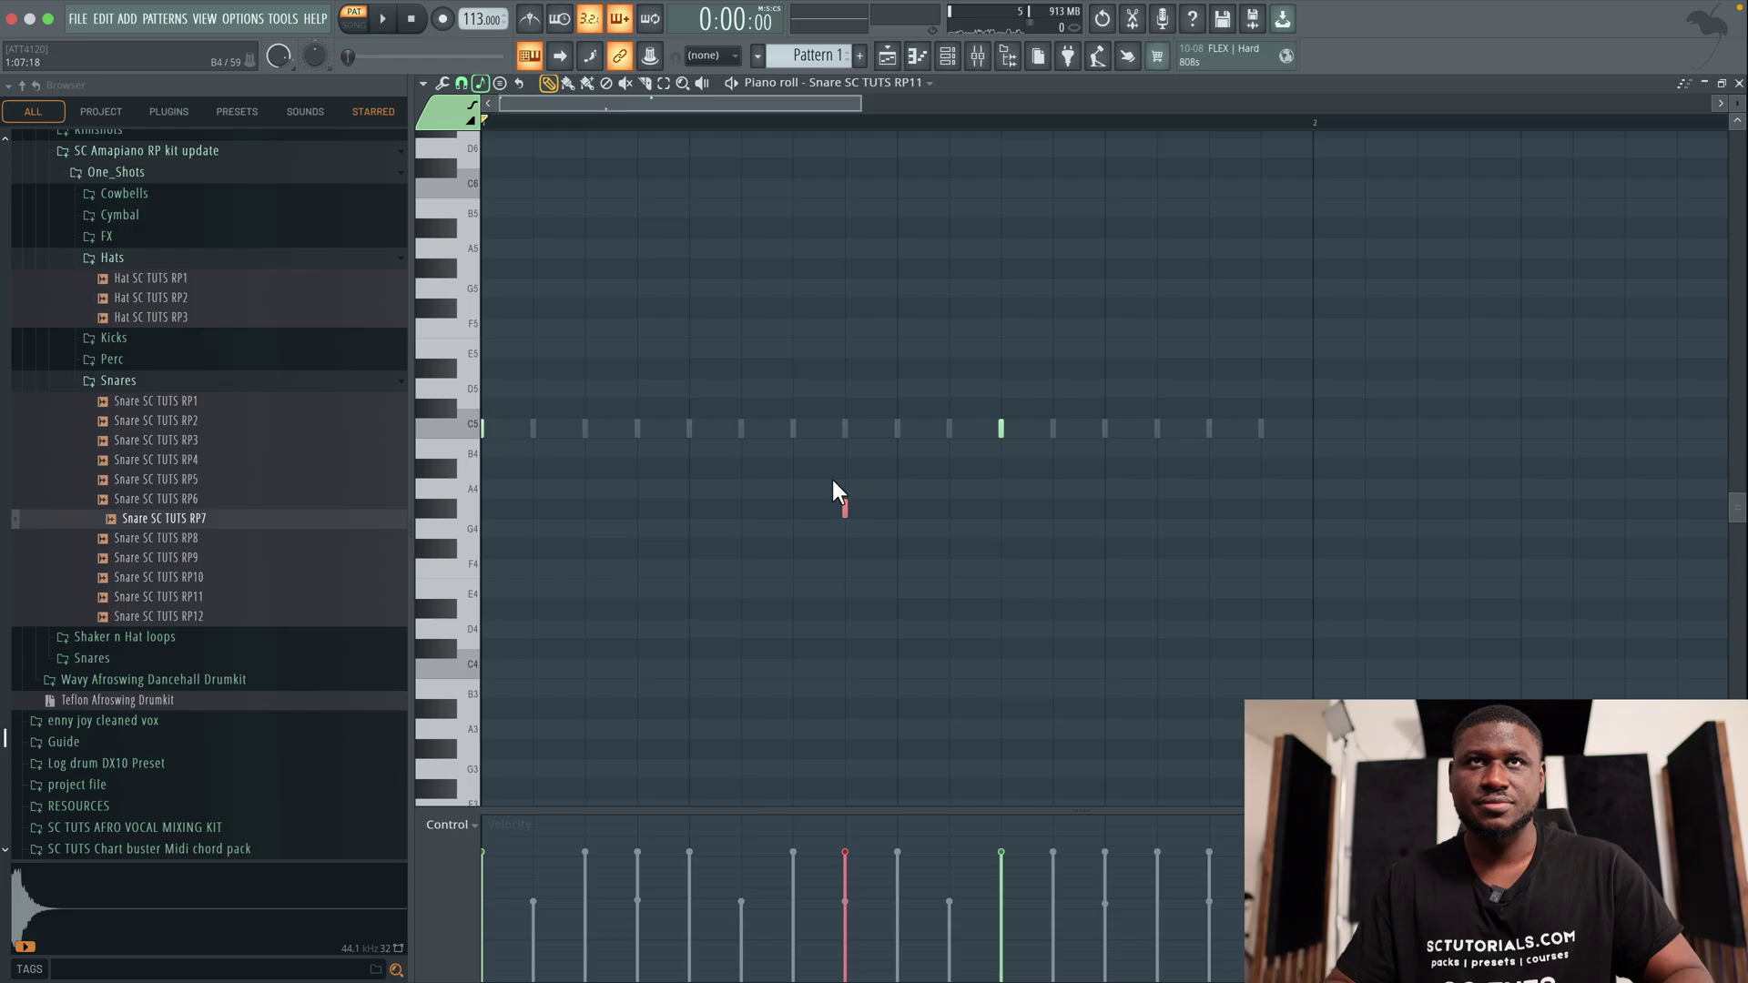
pyautogui.press('space')
pyautogui.press('space')
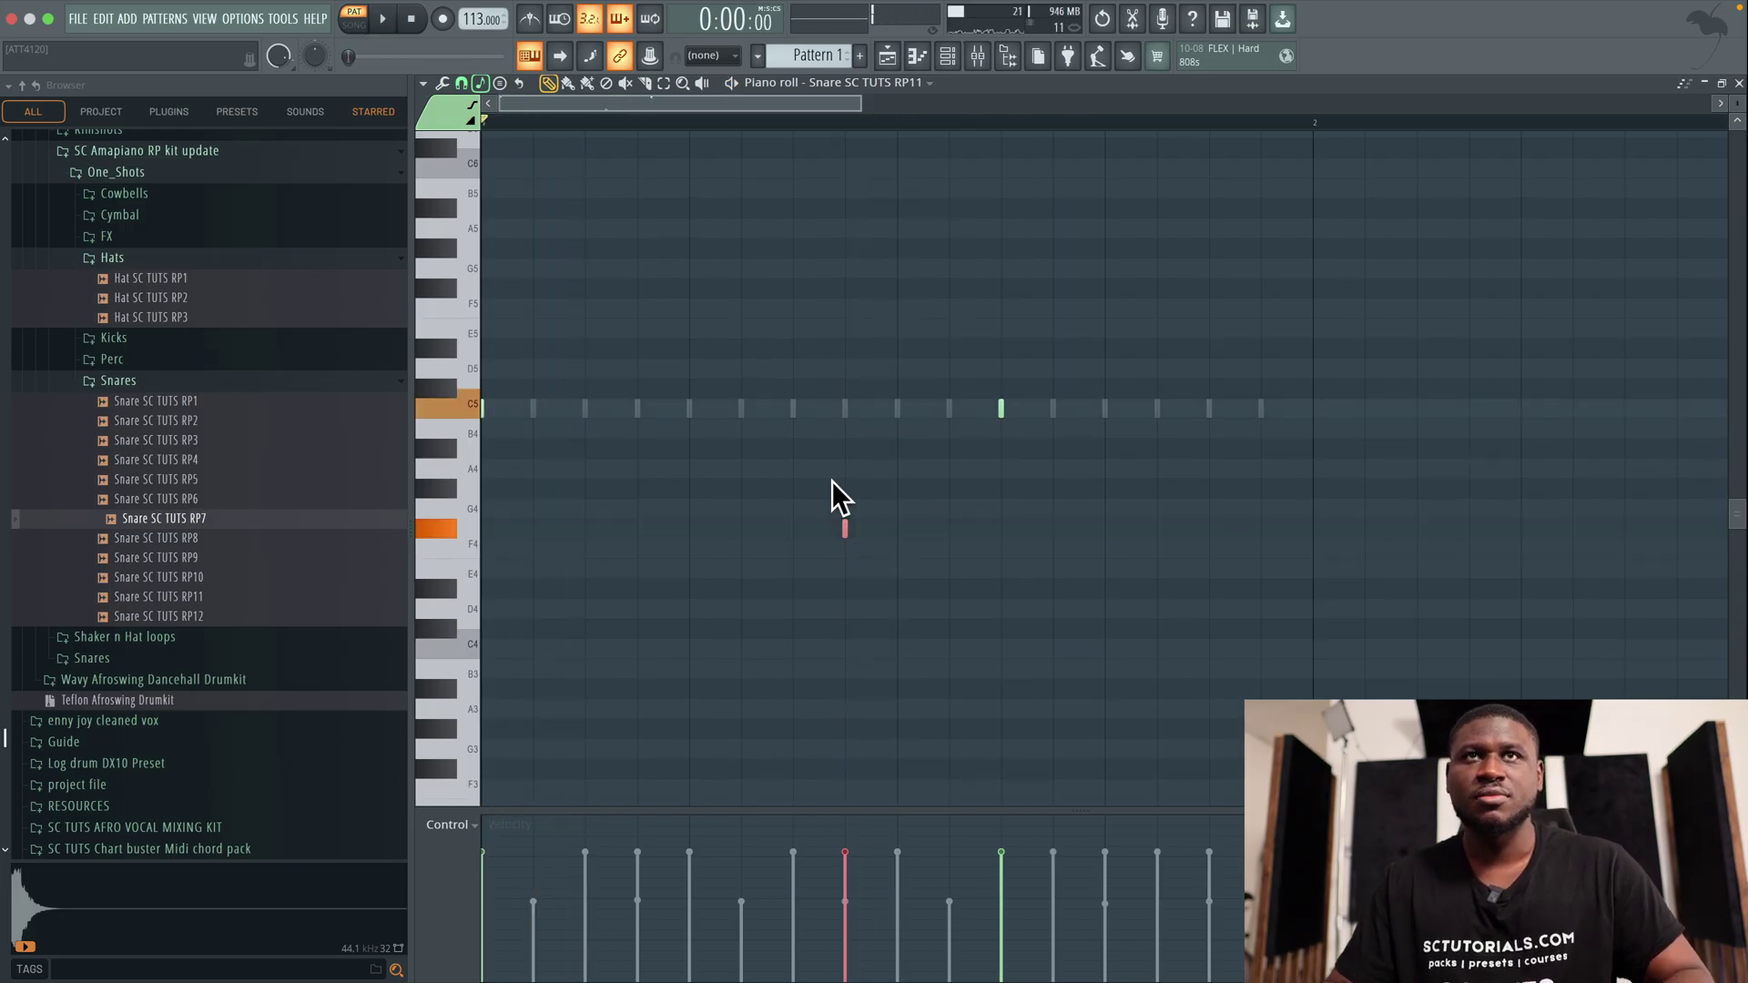
pyautogui.scroll(3, 832, 482)
pyautogui.press('space')
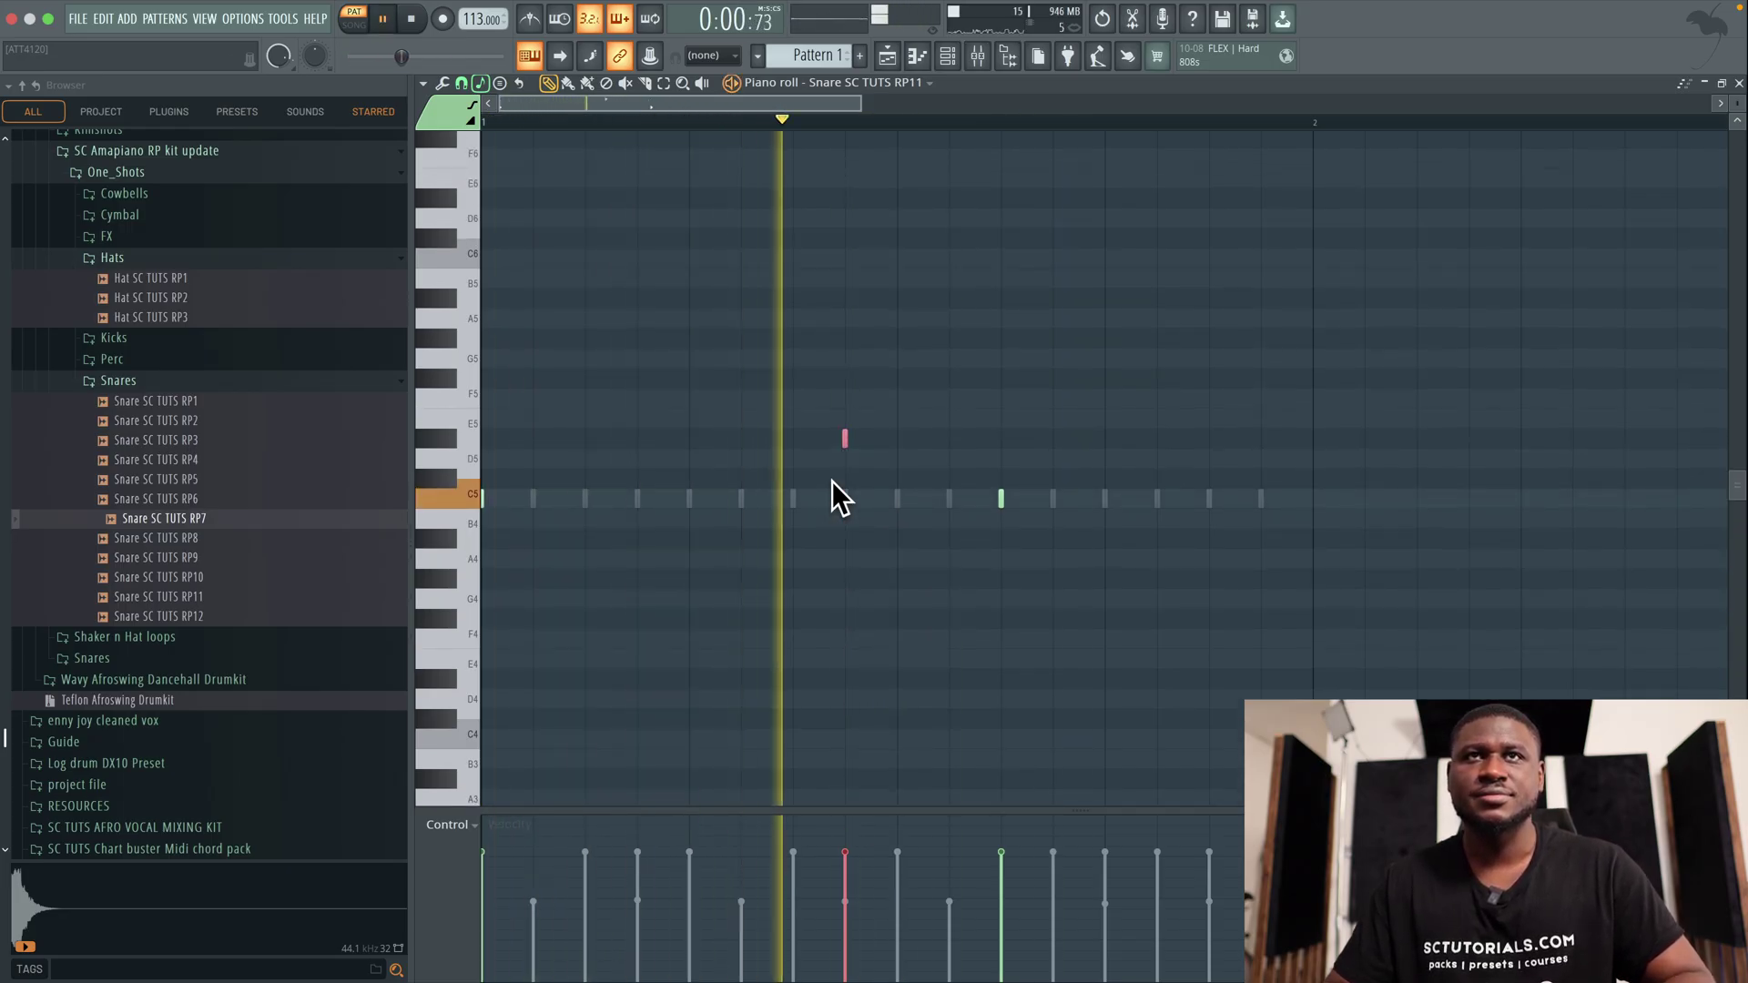
pyautogui.press('space')
pyautogui.scroll(-1, 832, 481)
pyautogui.press('space')
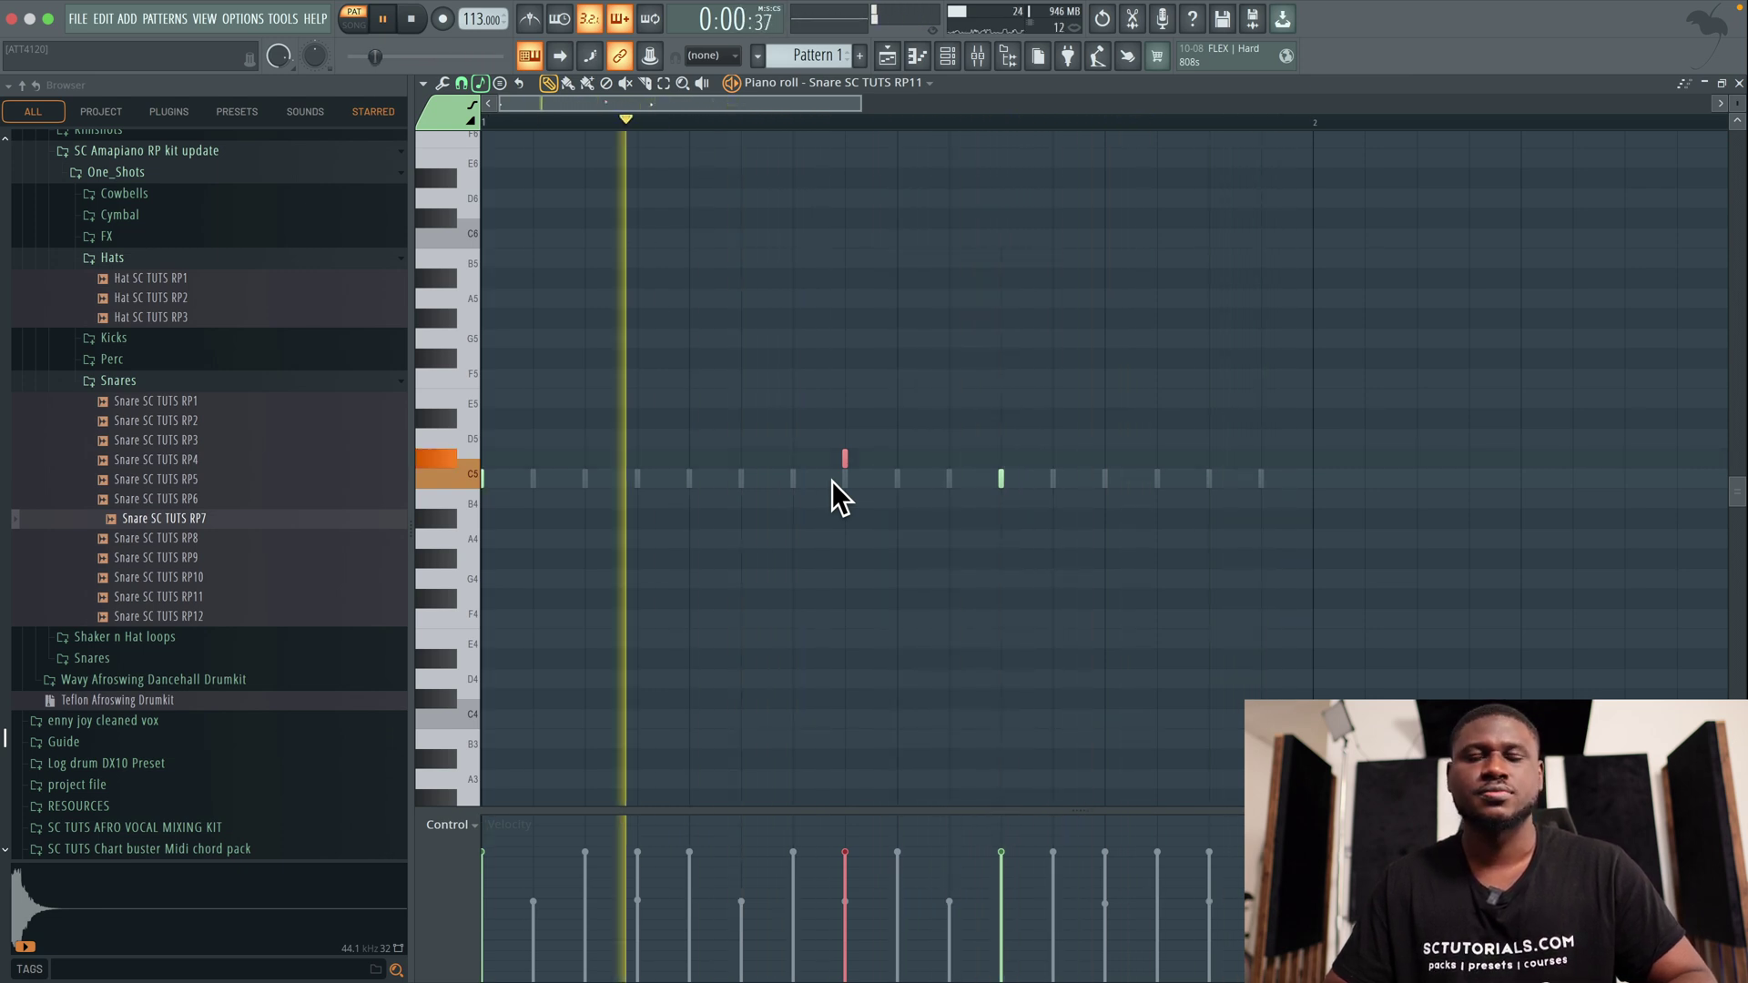
pyautogui.press('space')
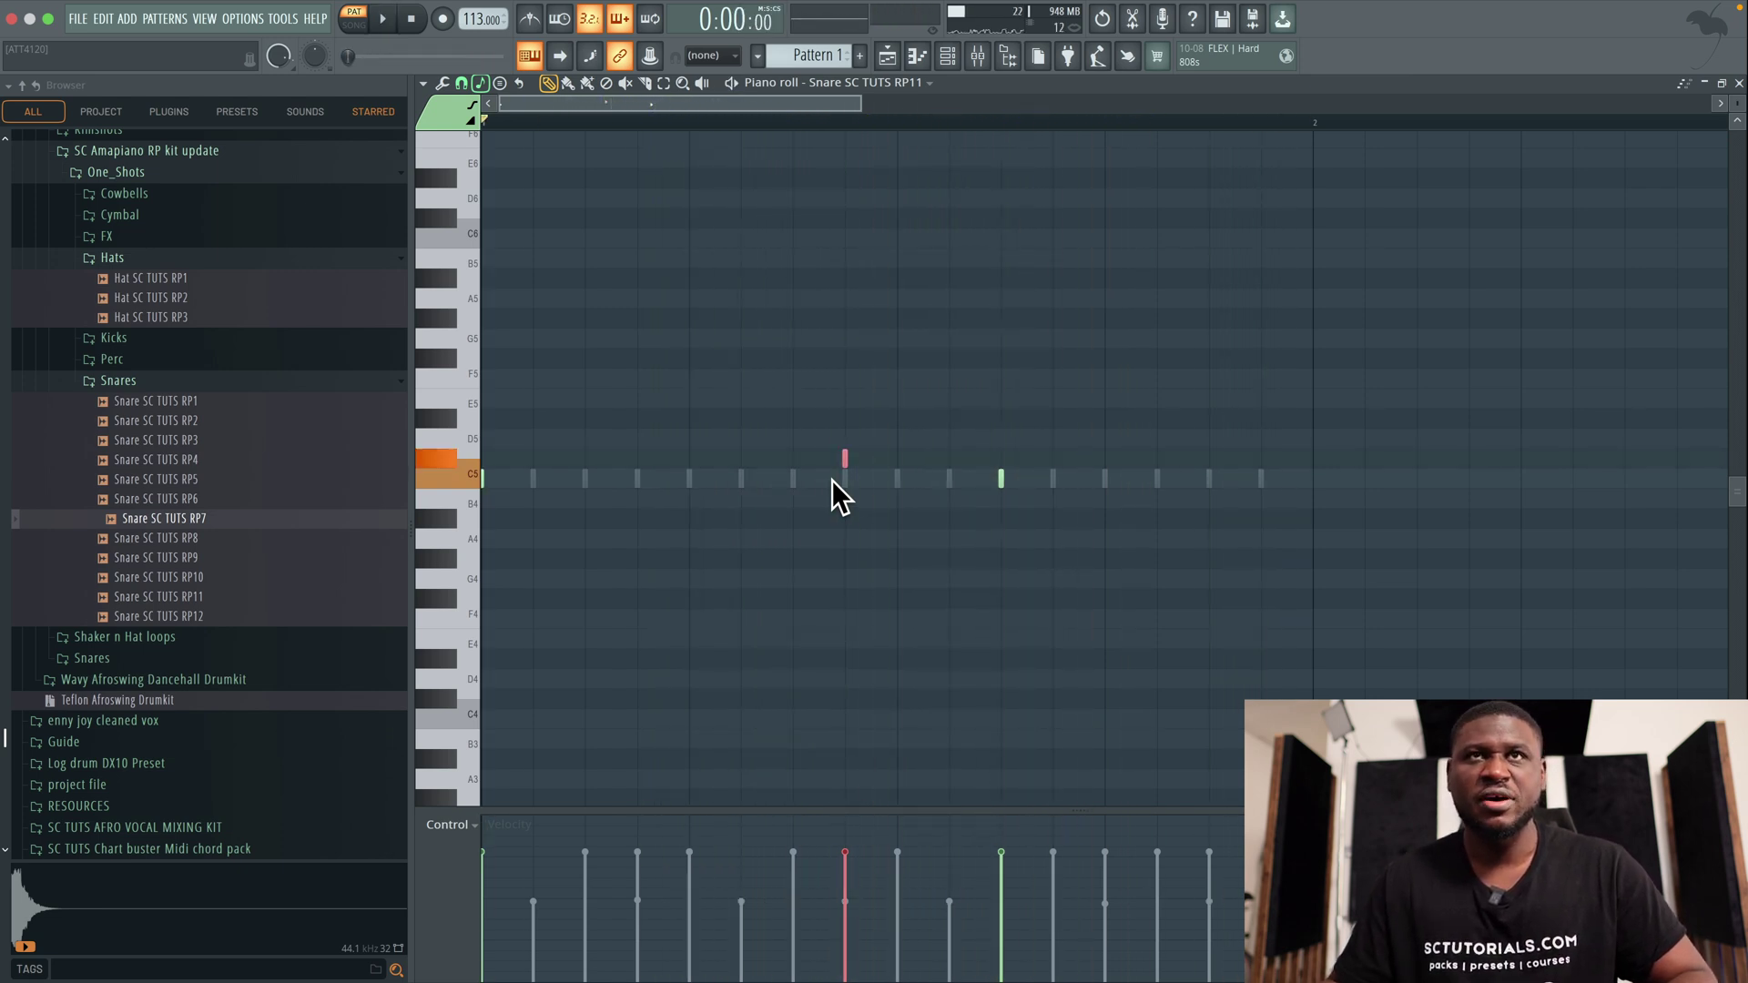
# Delete RP11's step-8 note, put step 8 on Snare SC TUTS RP7, and replay the pattern
pyautogui.rightClick(845, 458)
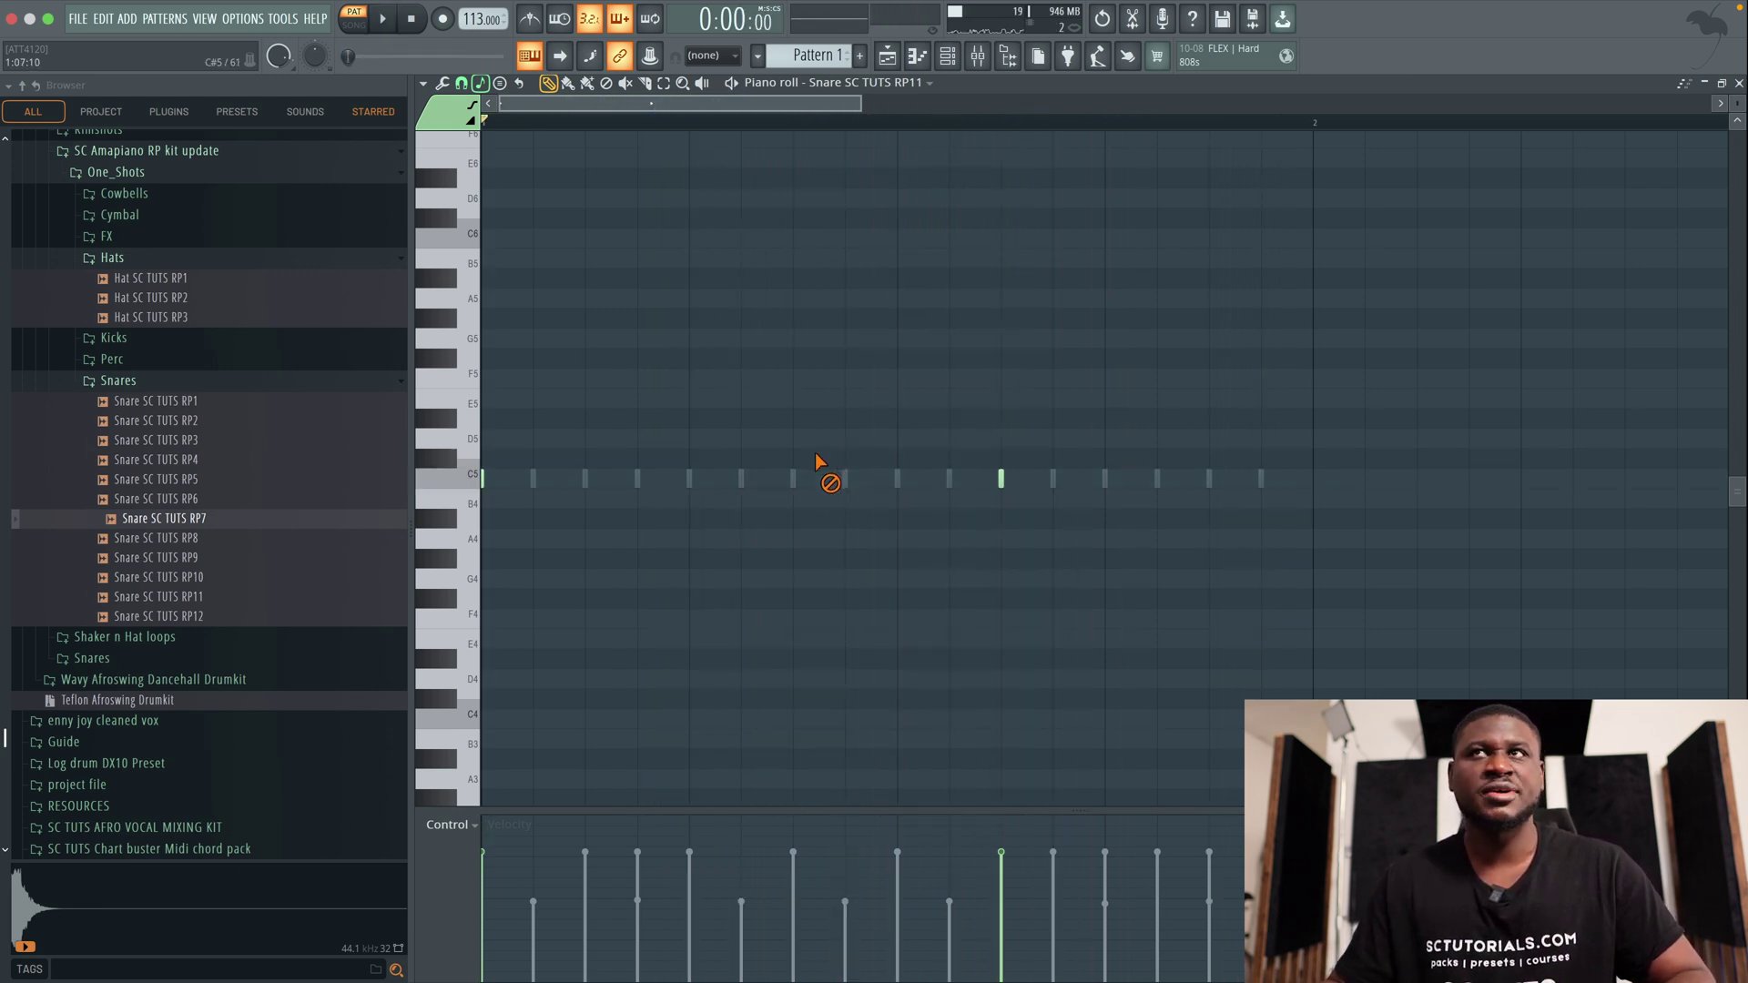
pyautogui.click(1738, 83)
pyautogui.click(1027, 517)
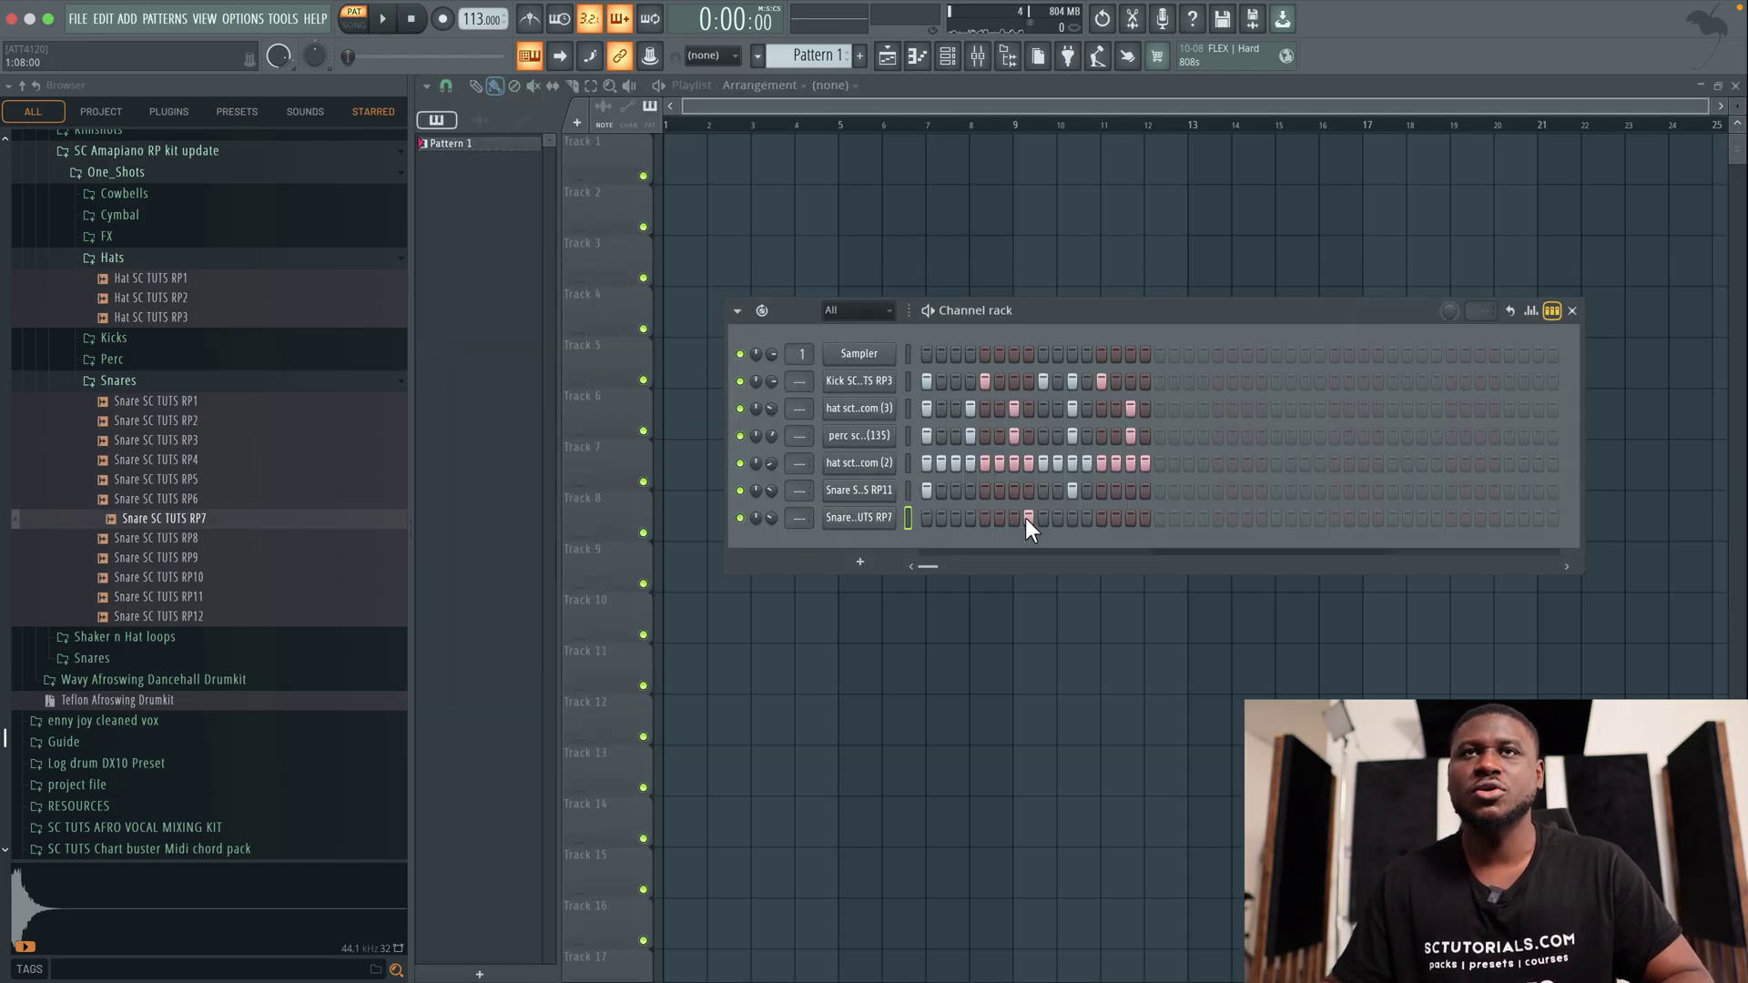
pyautogui.press('space')
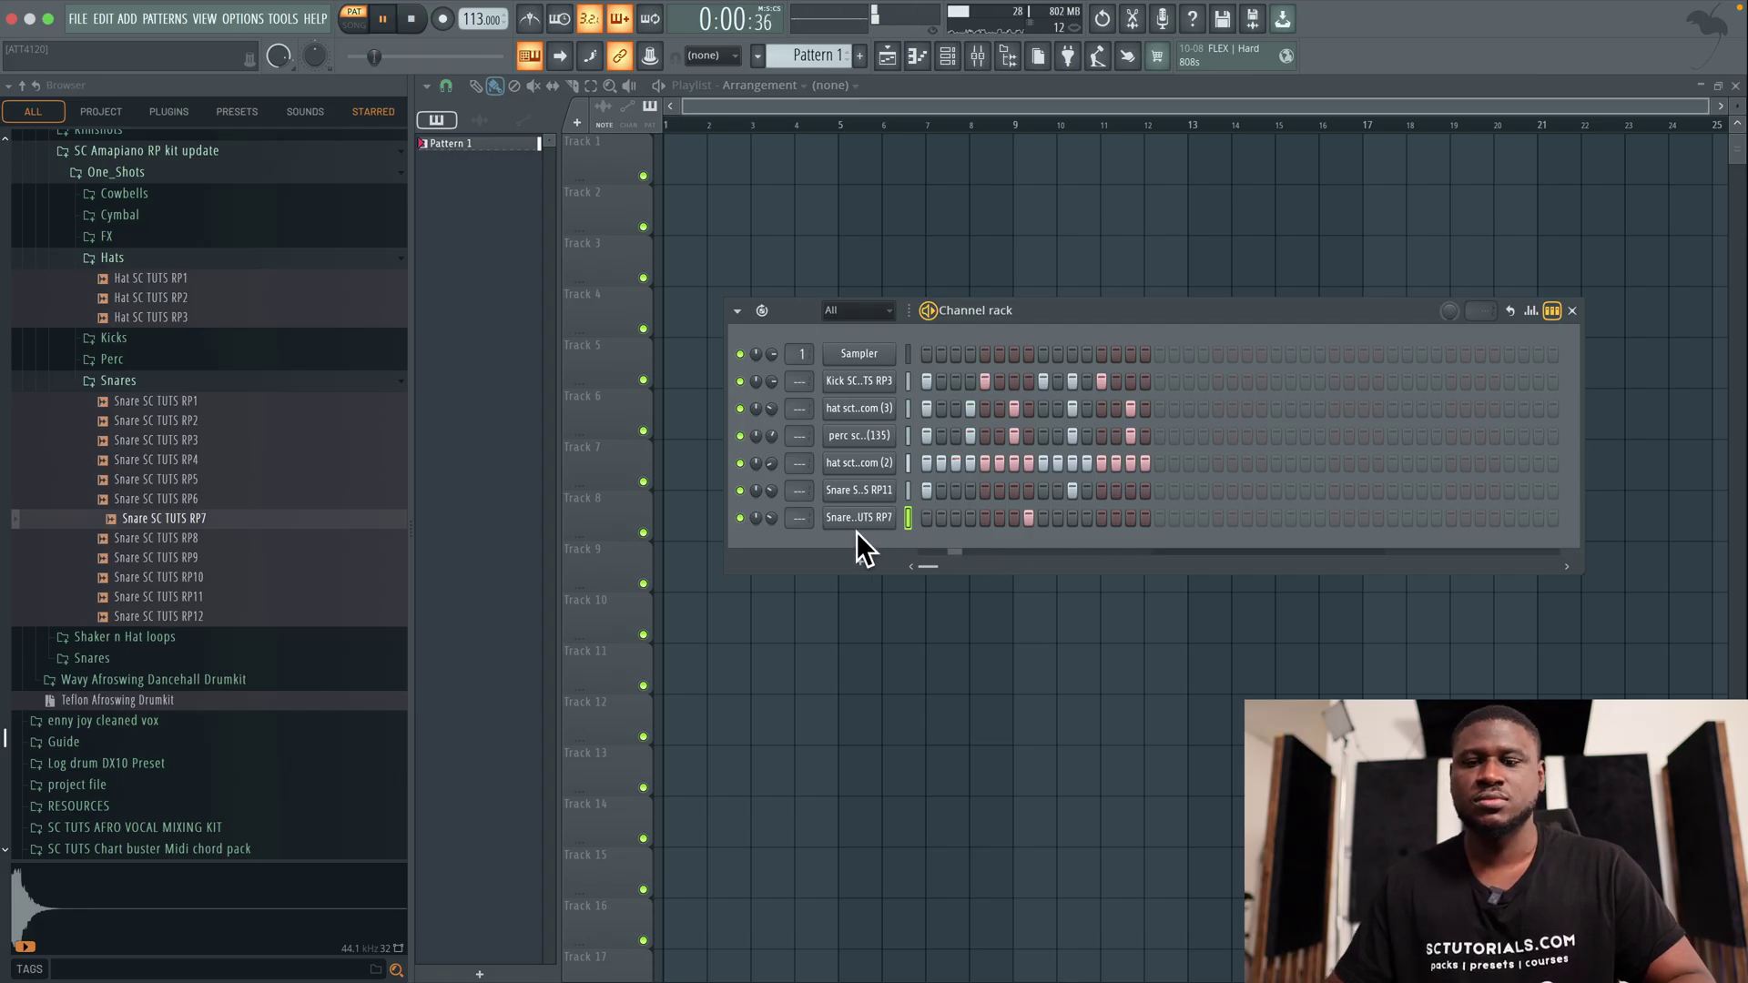
pyautogui.press('space')
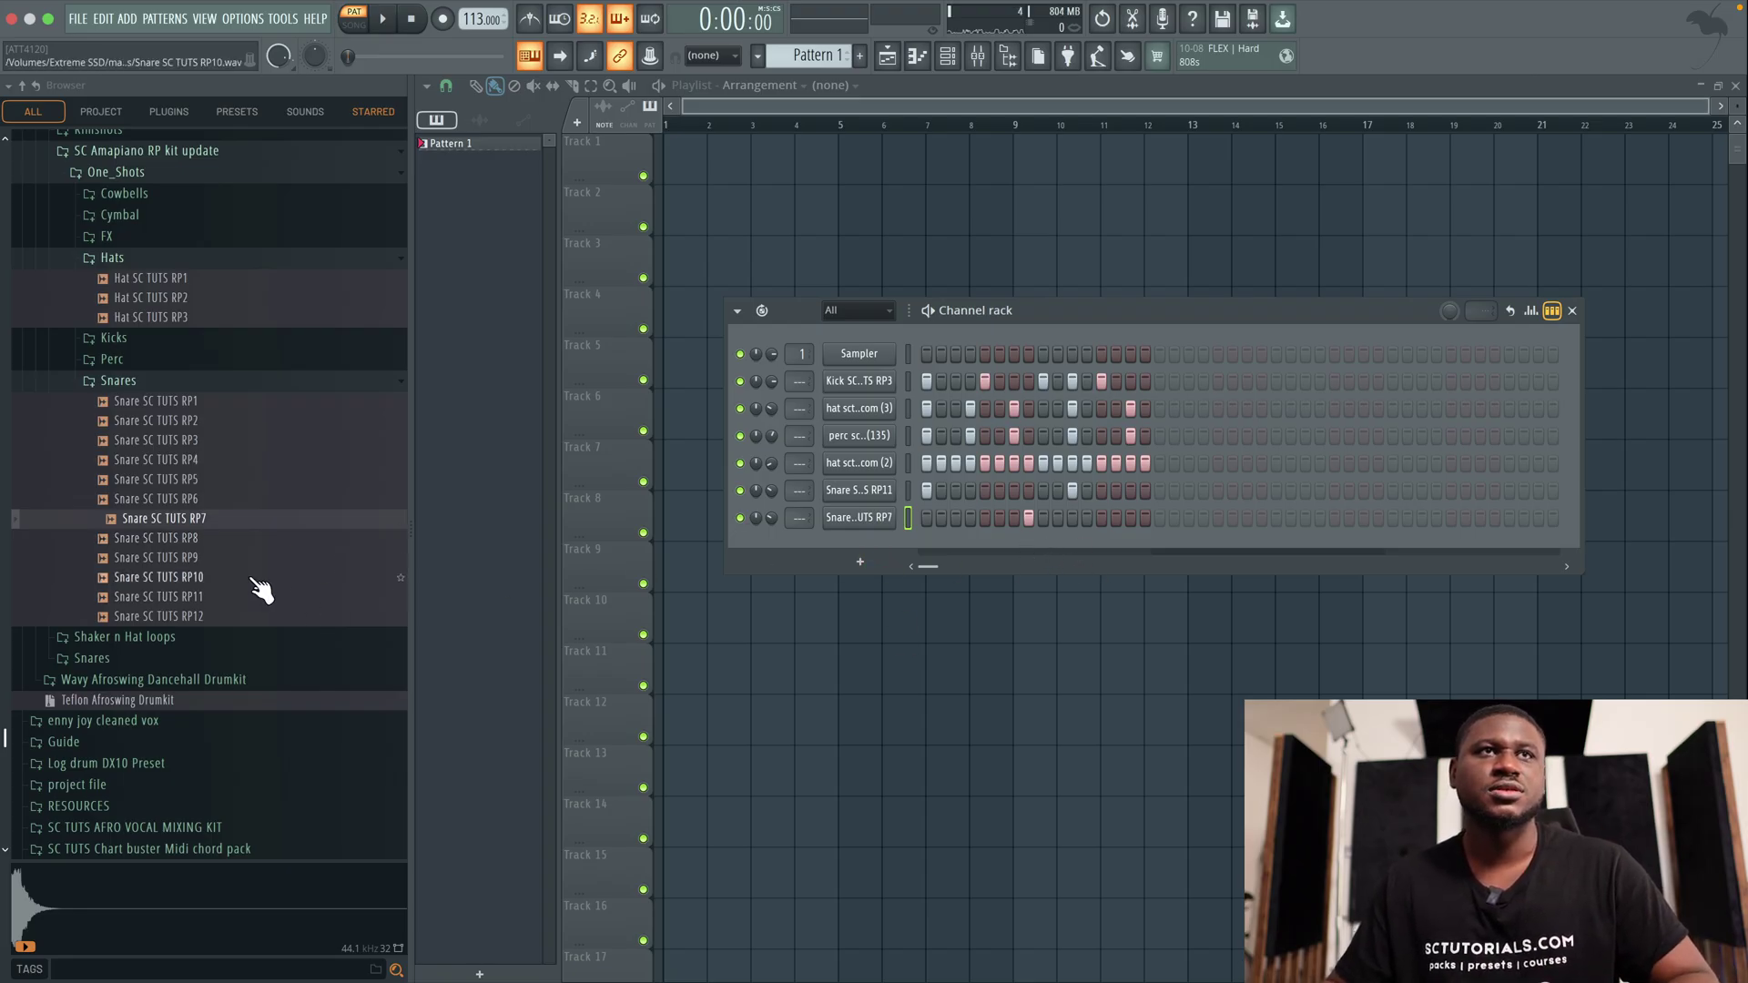
# Preview snares, add Snare SC TUTS RP9 with a step-7 hit, and lower its volume to about 41%
pyautogui.click(169, 538)
pyautogui.click(172, 499)
pyautogui.click(200, 557)
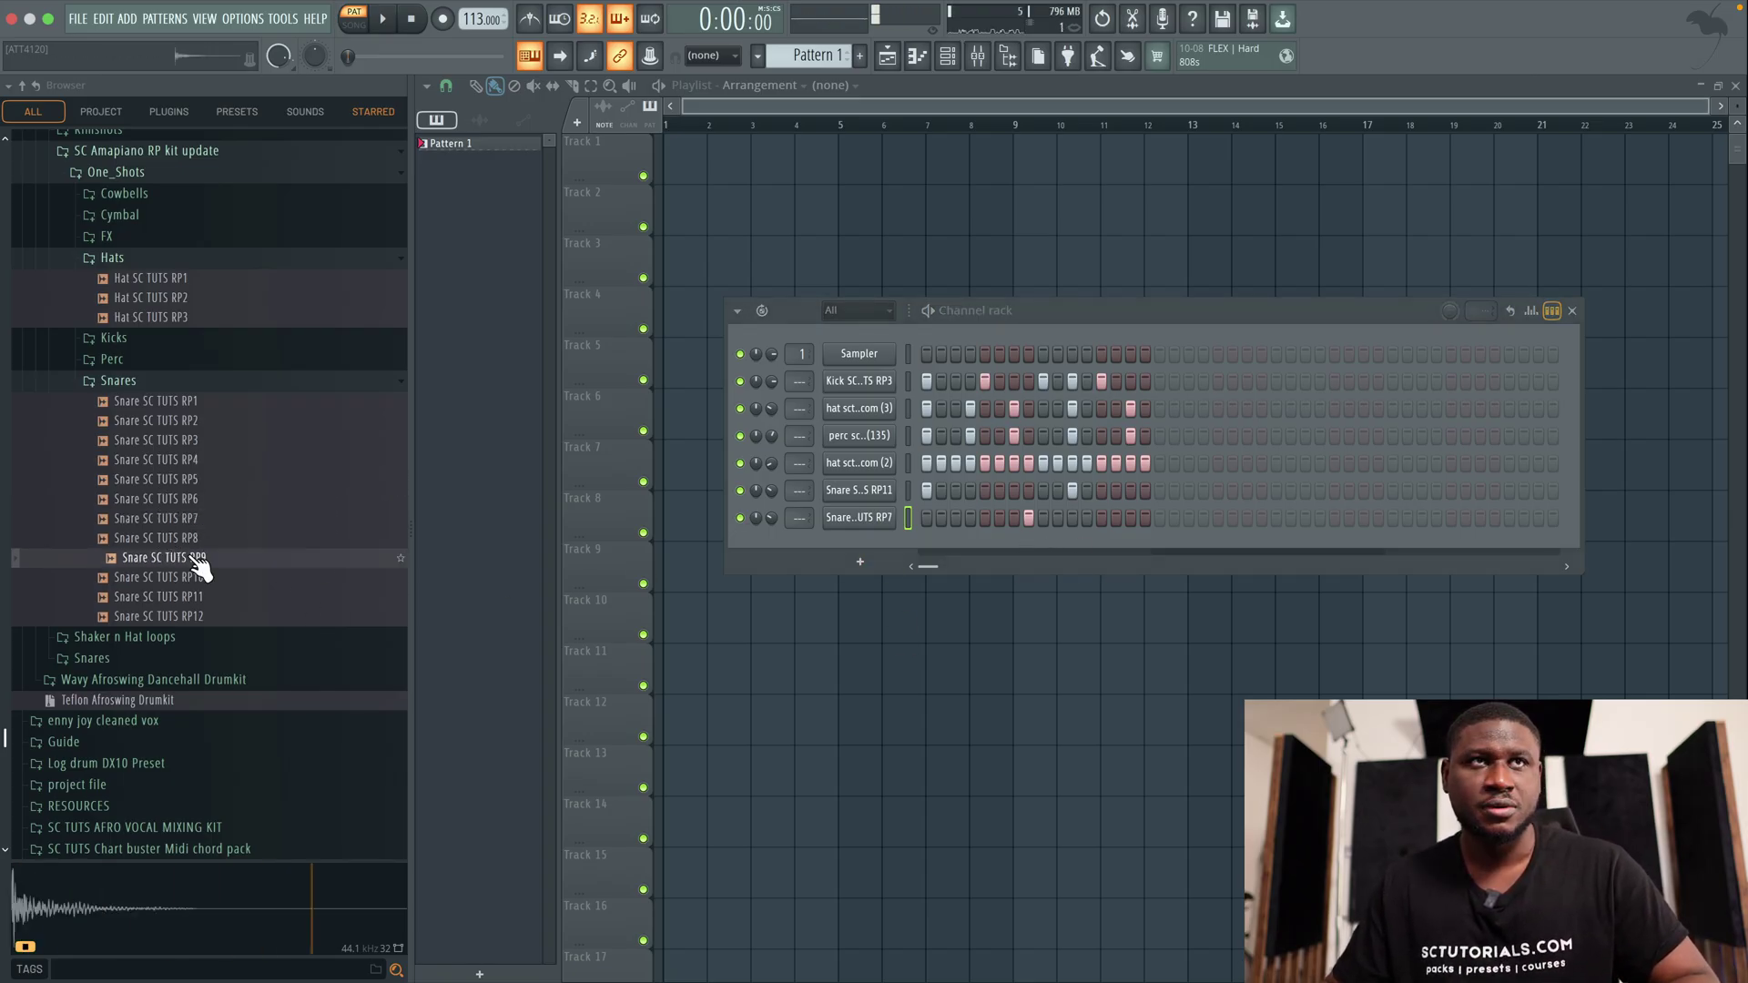
pyautogui.moveTo(772, 548); pyautogui.dragTo(860, 555)
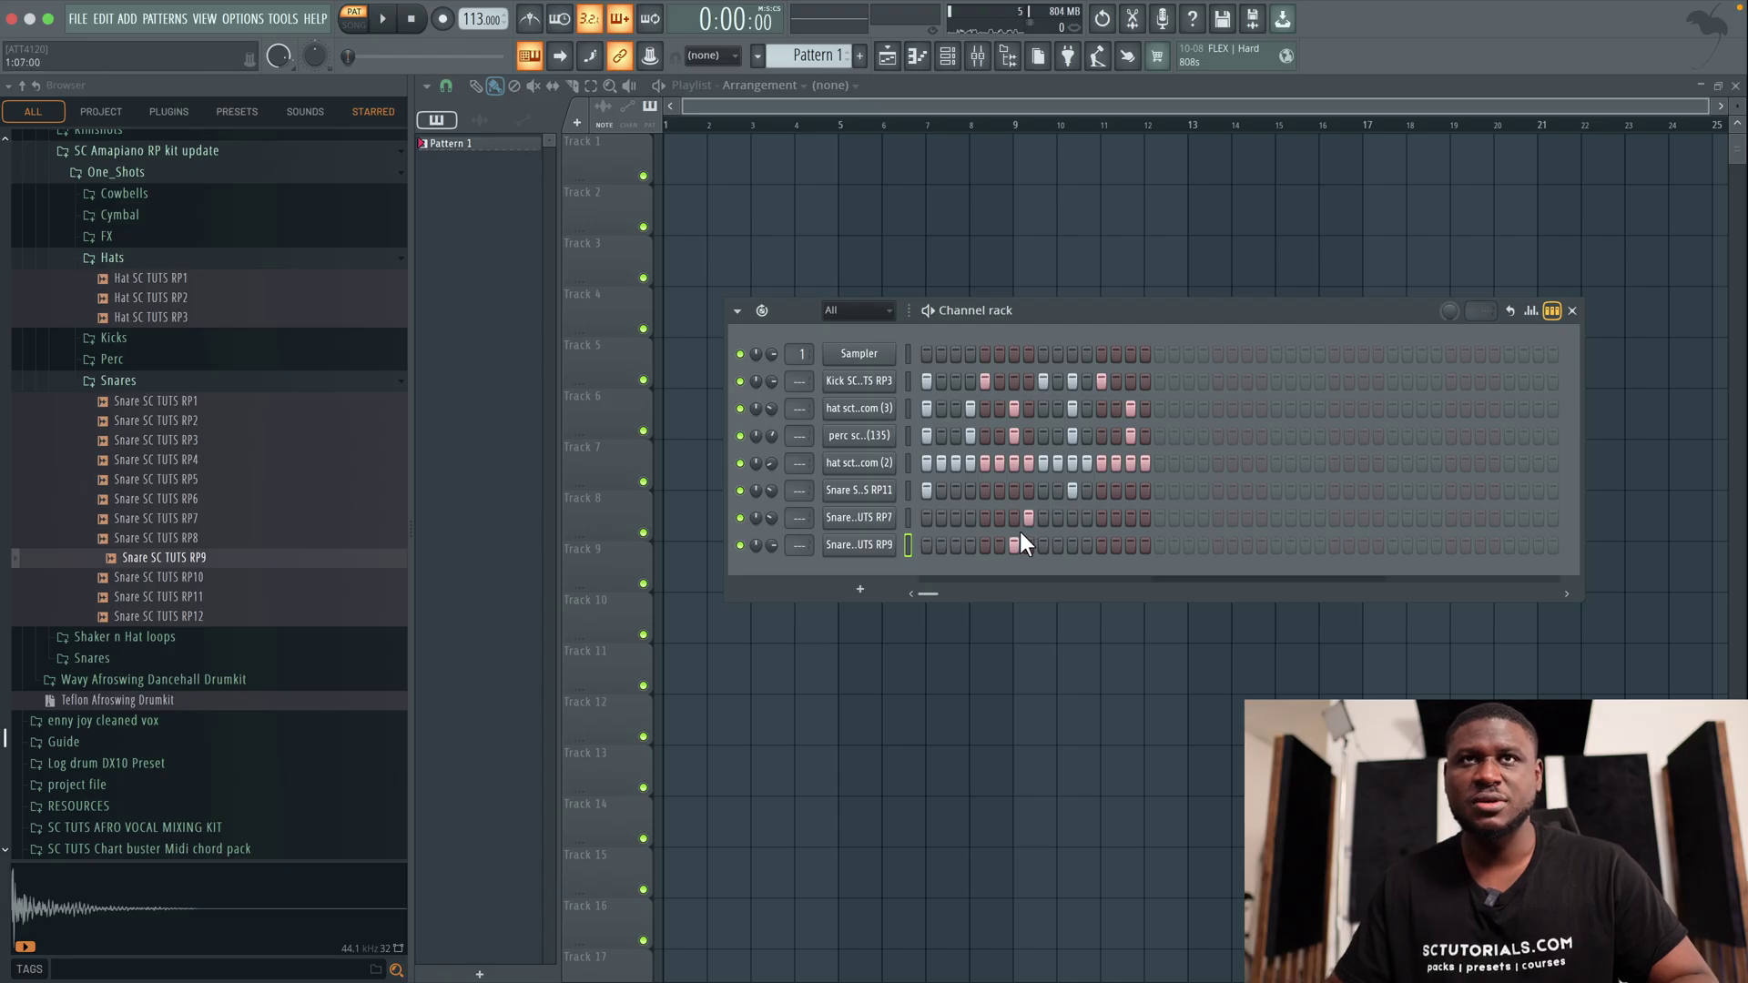
pyautogui.press('space')
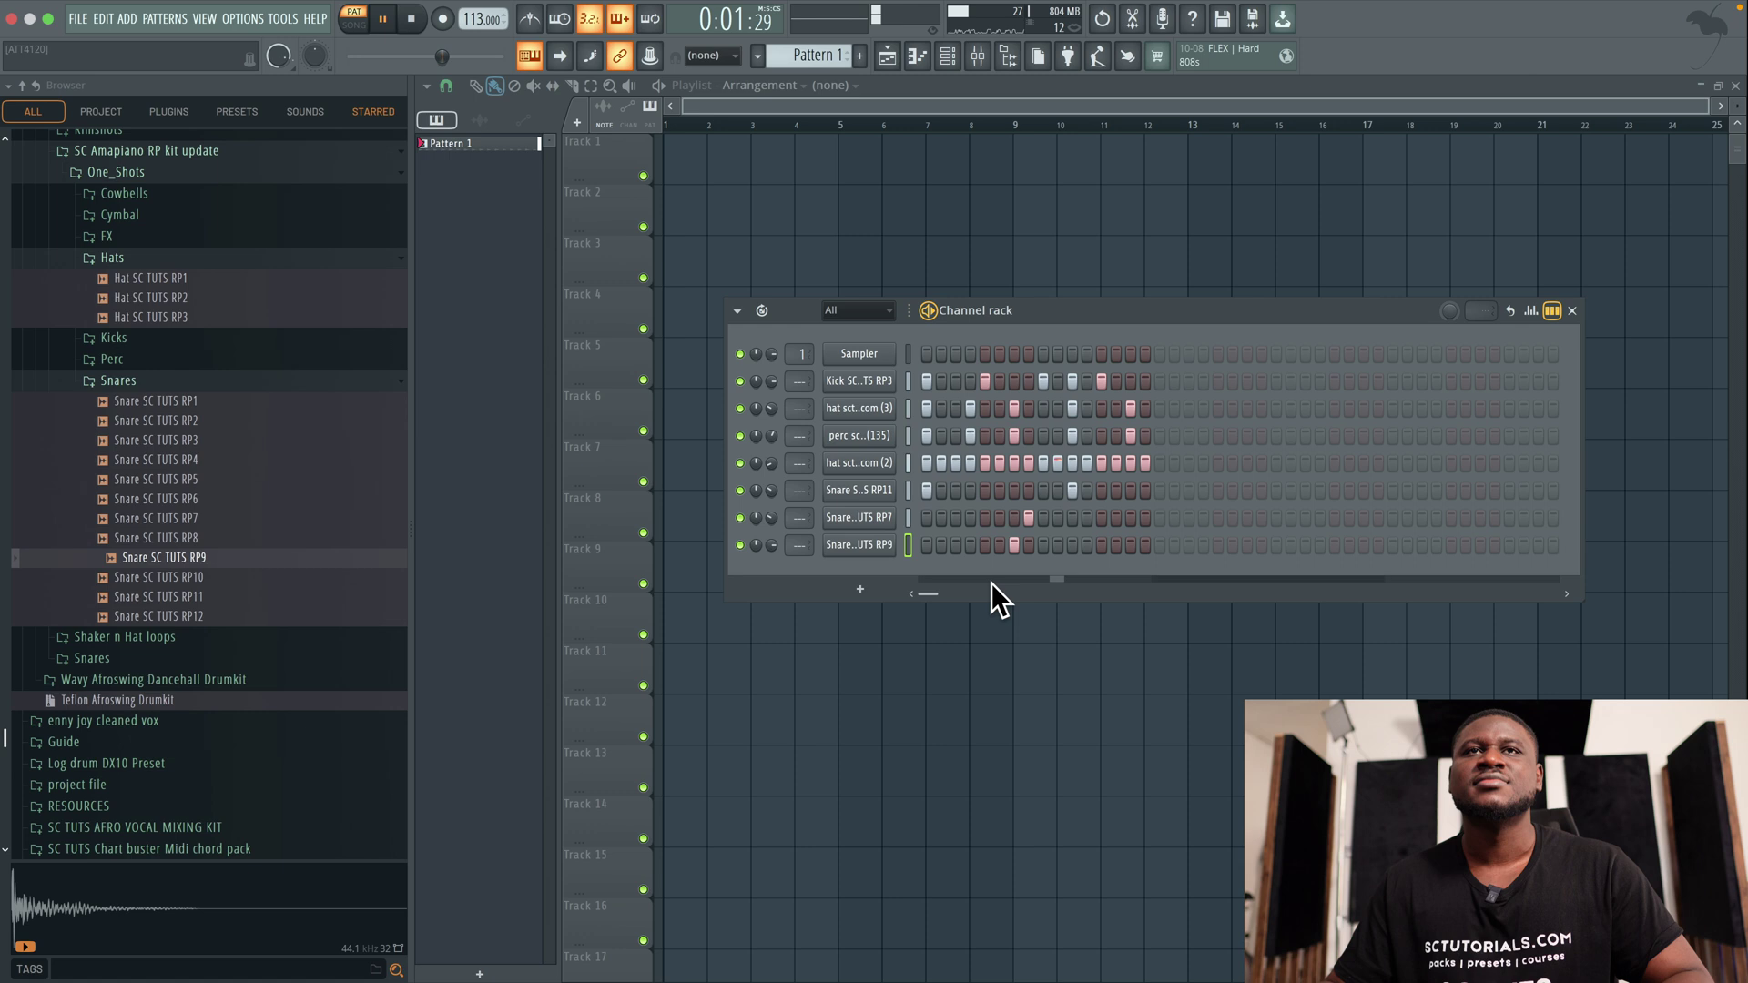
pyautogui.press('space')
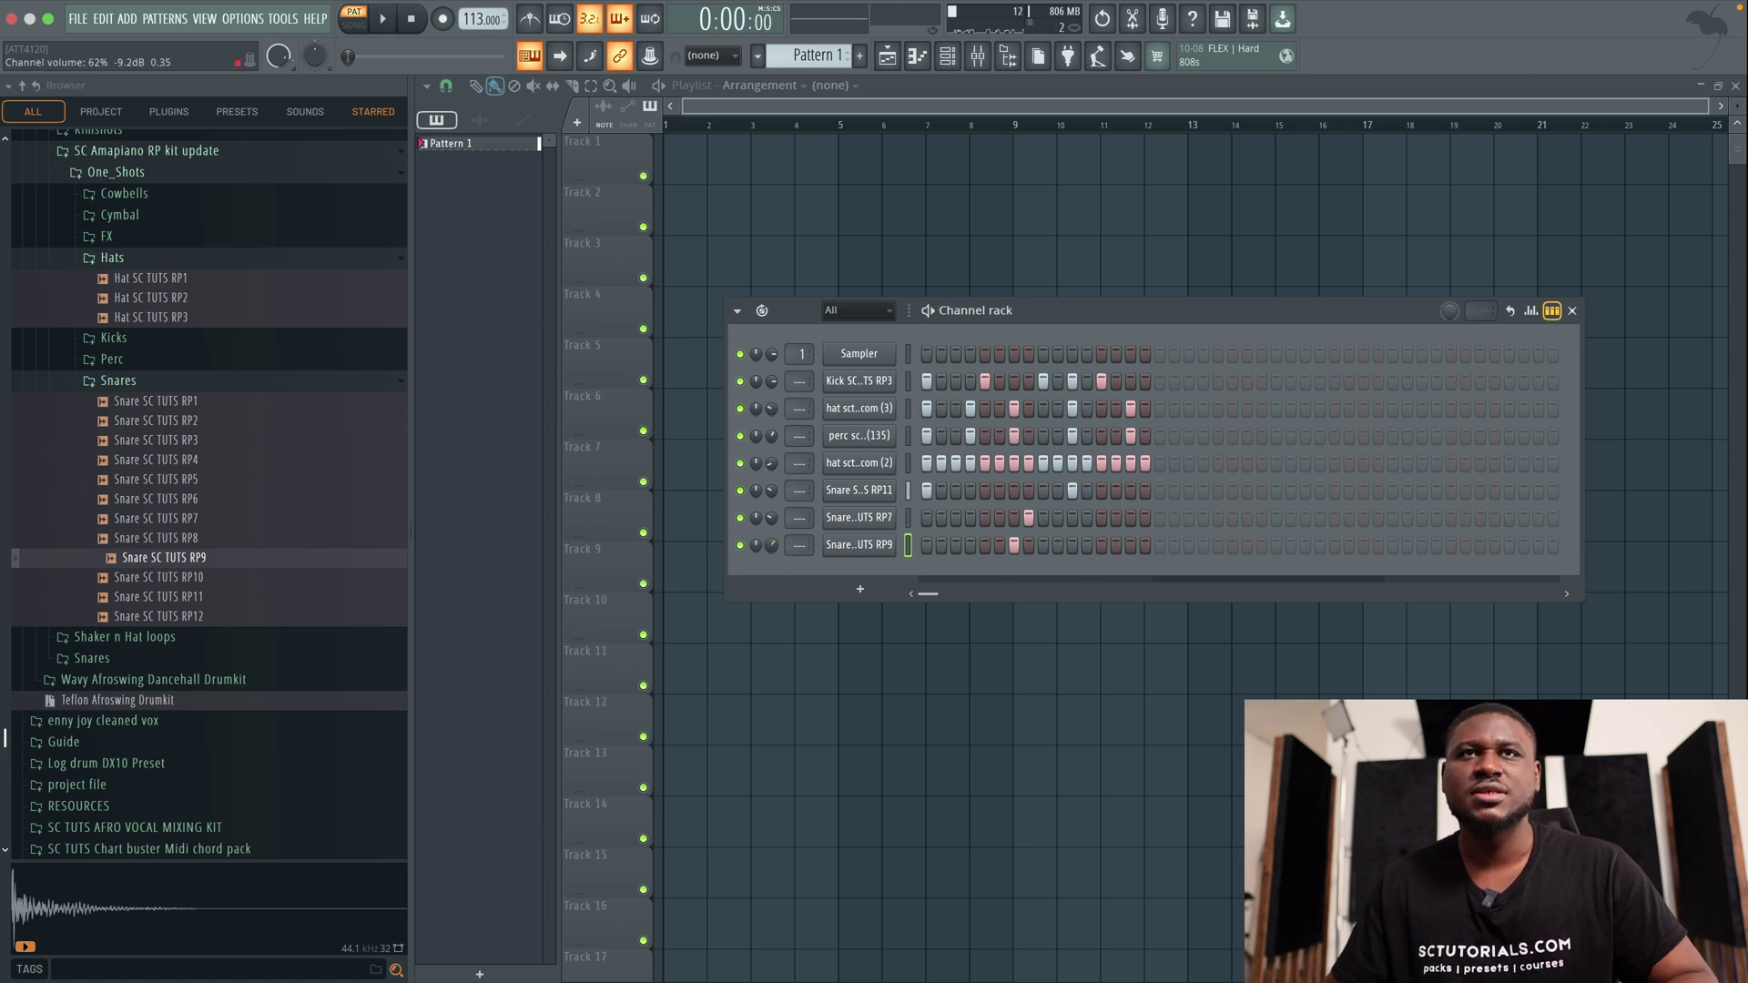
pyautogui.press('space')
pyautogui.scroll(-3, 771, 545)
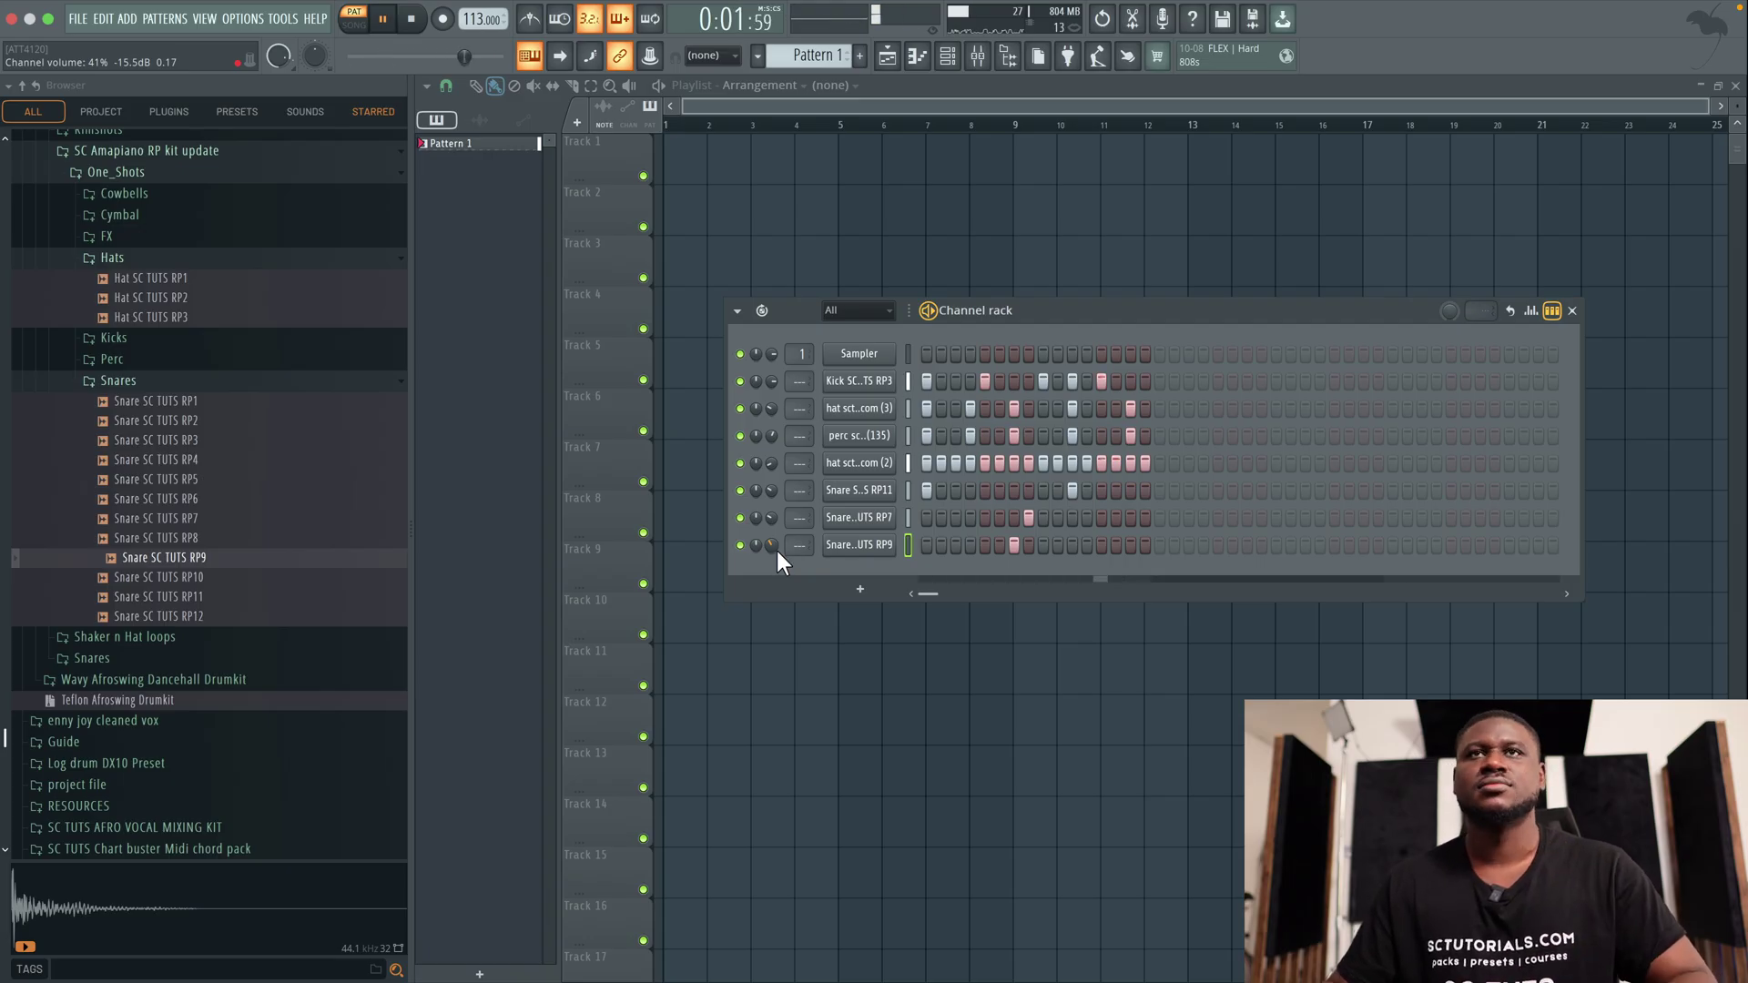
pyautogui.press('space')
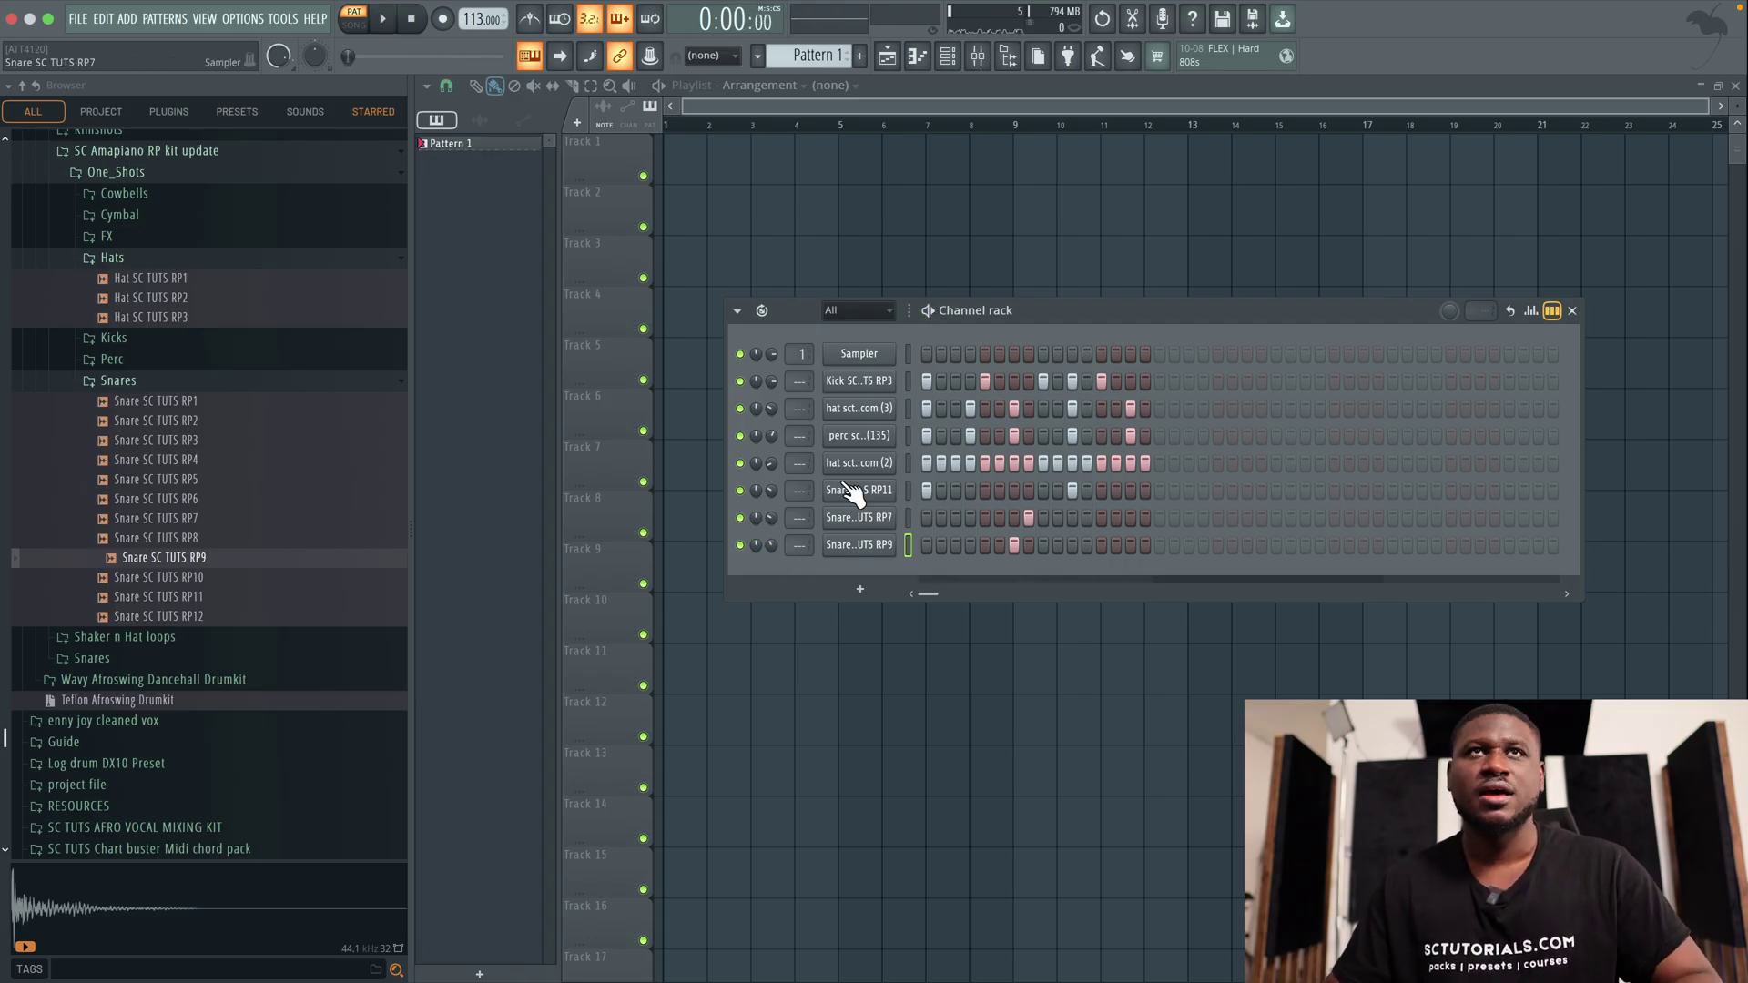
# Place Pattern 1 at bar 1 of Track 1 and preview shaker and hat loops
pyautogui.click(685, 157)
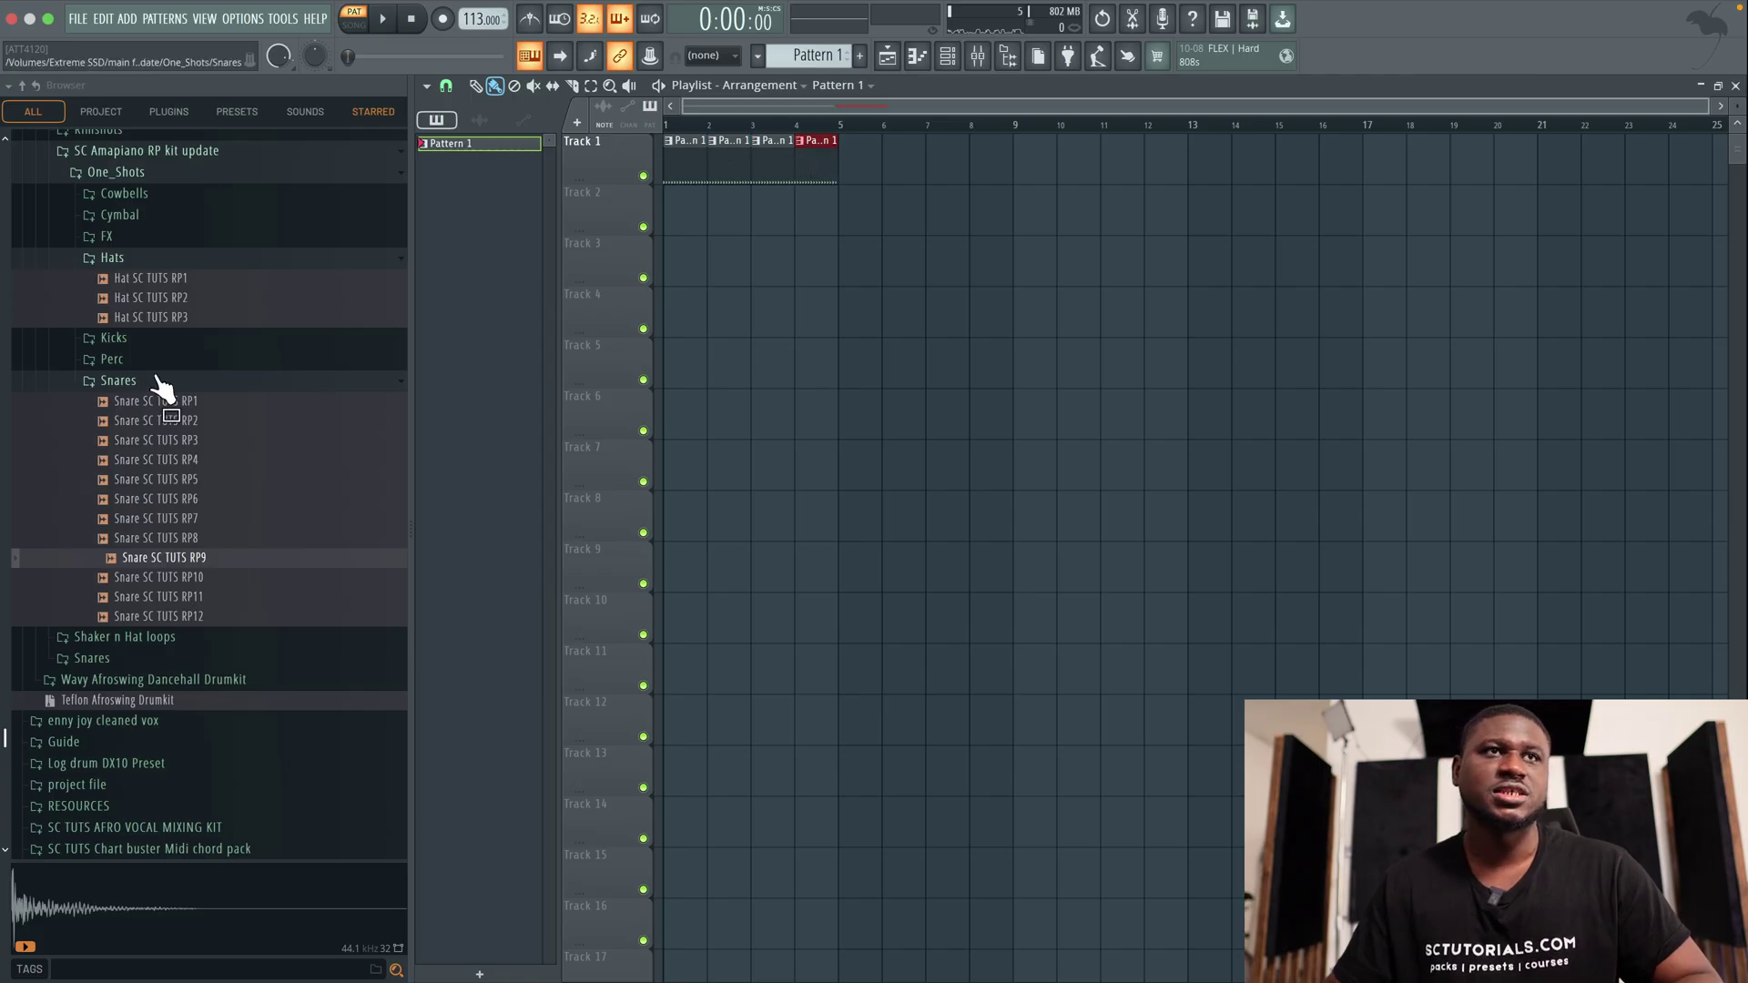
pyautogui.click(178, 640)
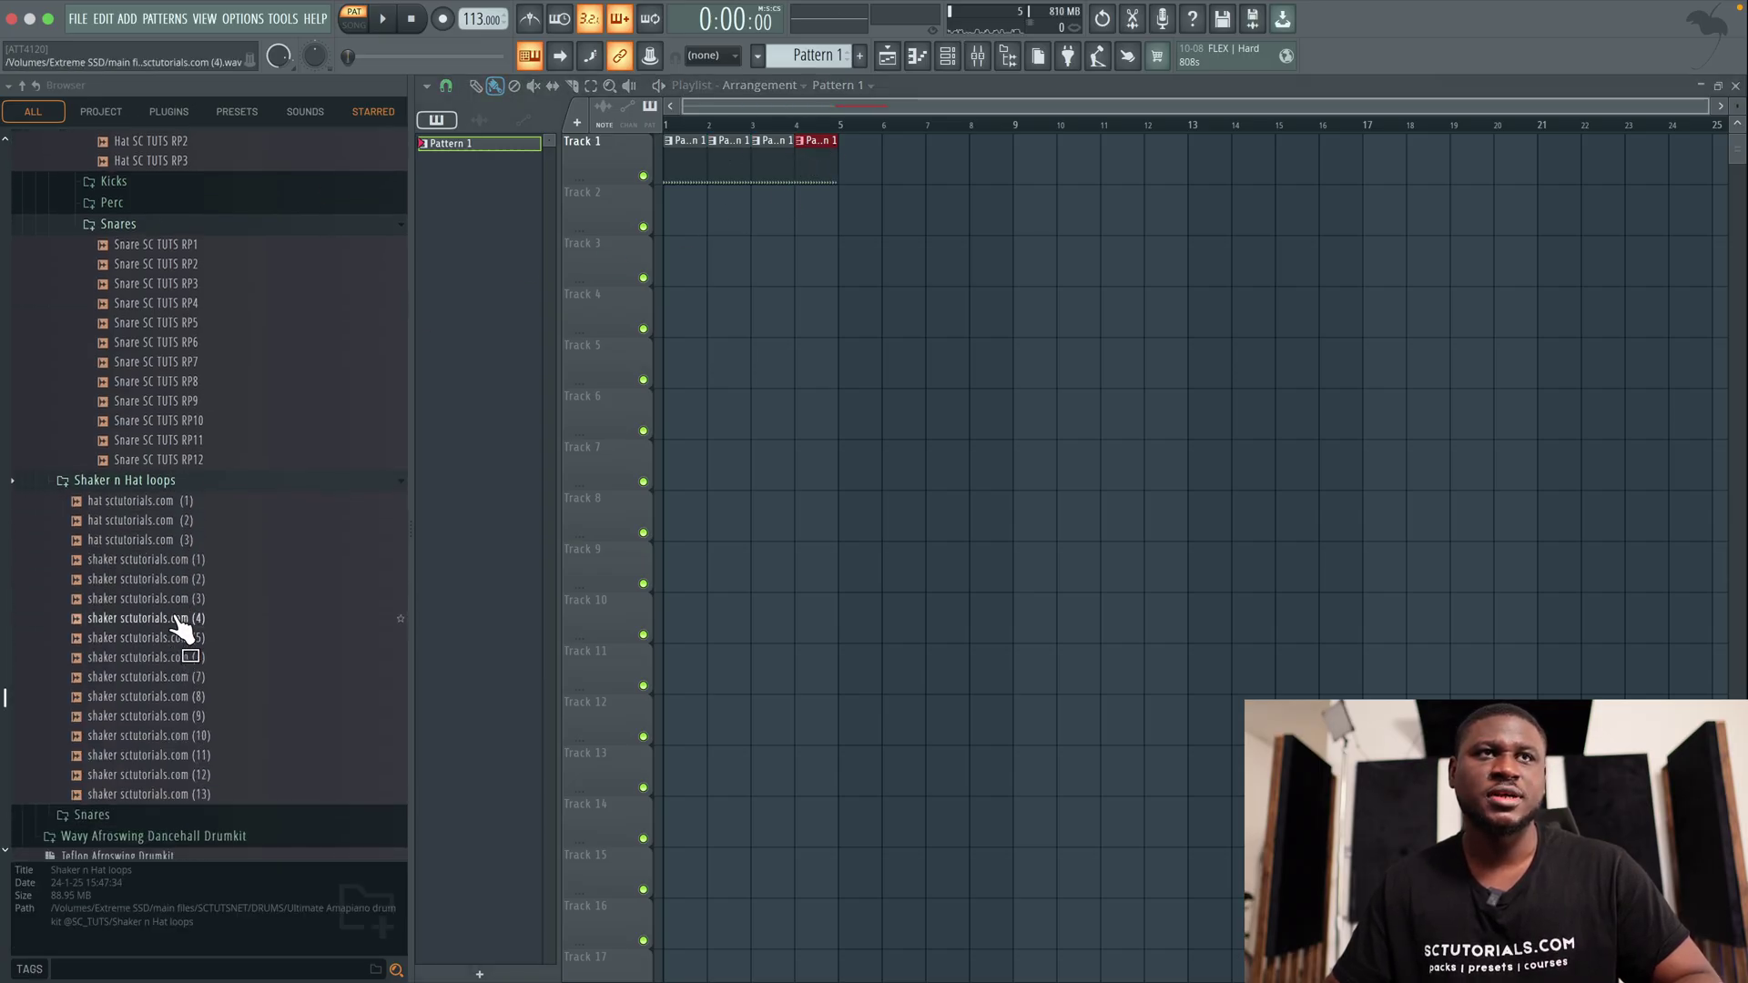
pyautogui.click(183, 618)
pyautogui.click(183, 676)
pyautogui.click(181, 739)
pyautogui.click(158, 538)
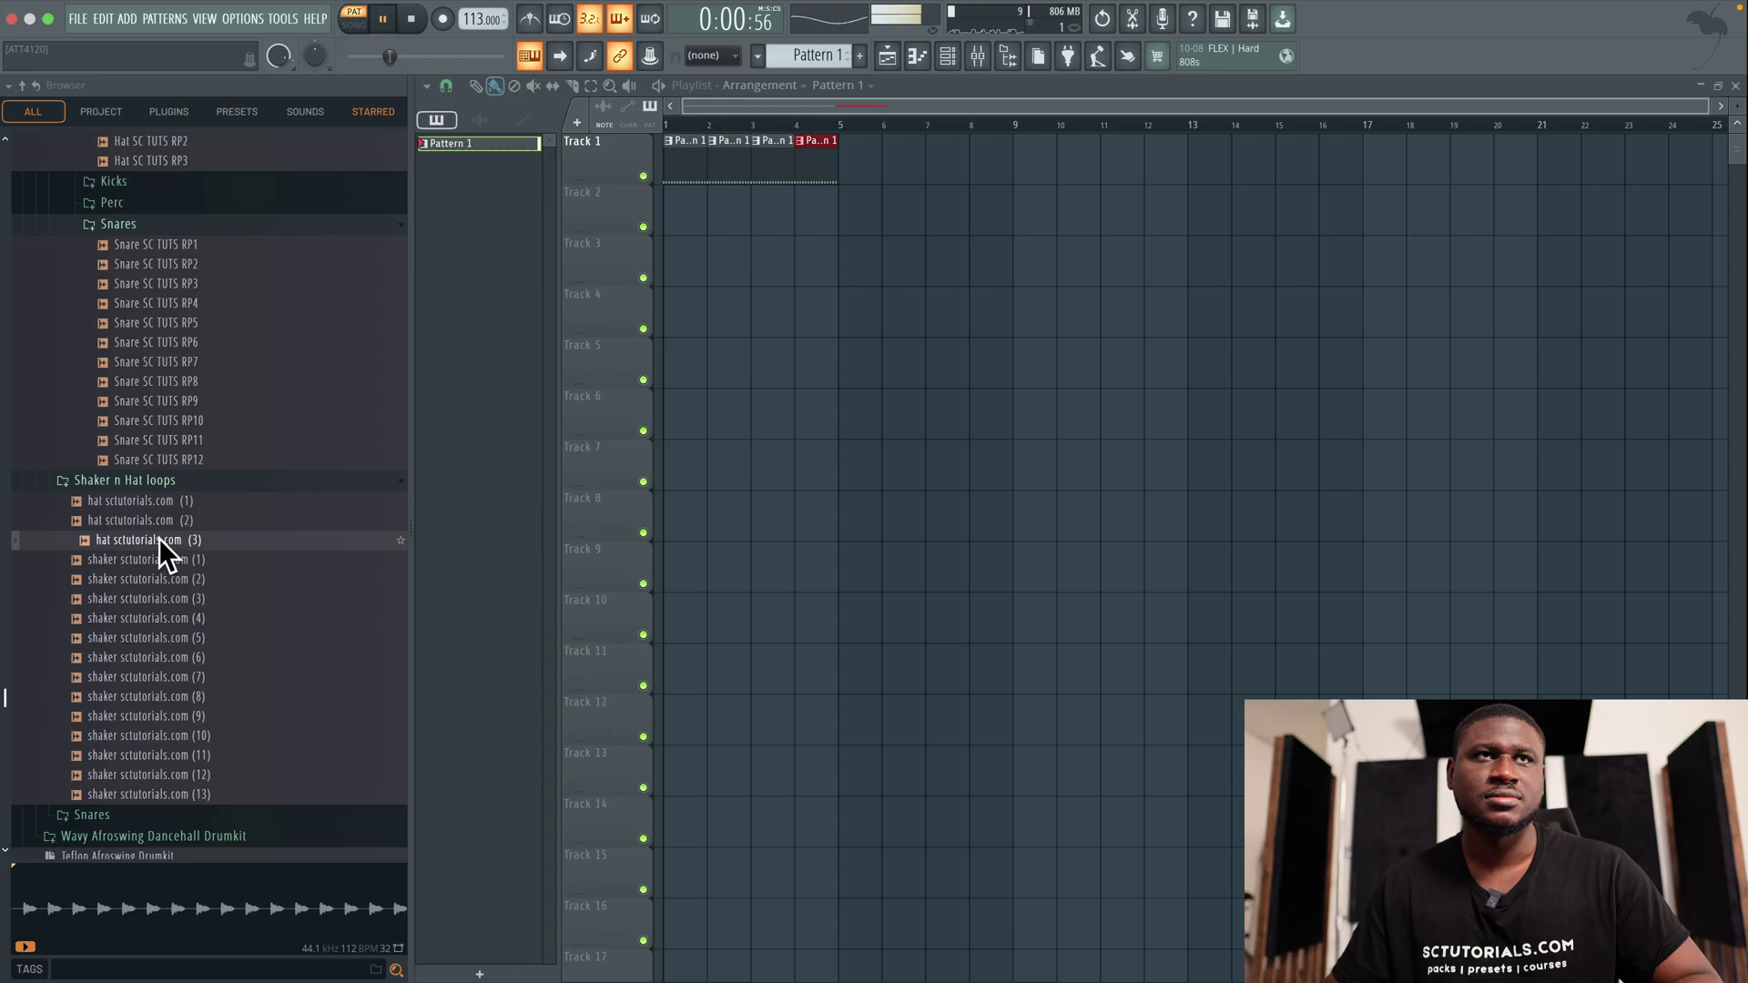
# Drop the hat (3) loop onto Track 2 and play the song with it
pyautogui.moveTo(162, 547); pyautogui.dragTo(652, 287)
pyautogui.moveTo(670, 223); pyautogui.dragTo(671, 198)
pyautogui.press('space')
pyautogui.doubleClick(679, 196)
pyautogui.press('space')
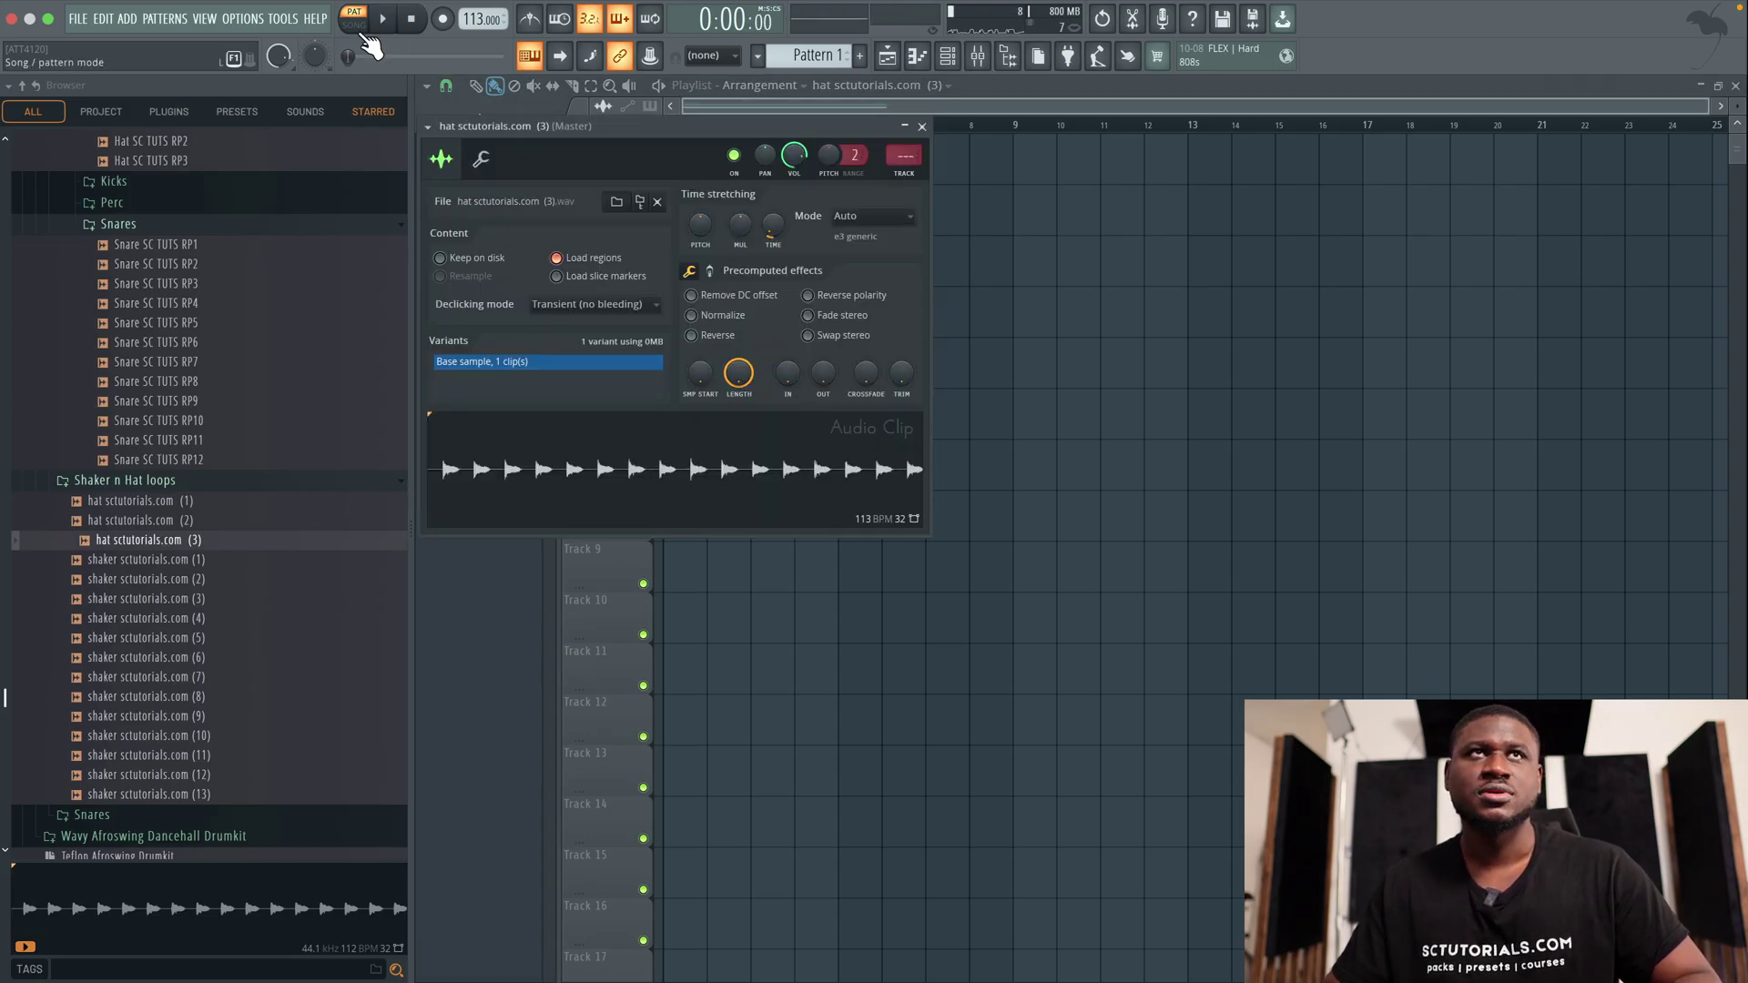
pyautogui.moveTo(587, 123); pyautogui.dragTo(870, 492)
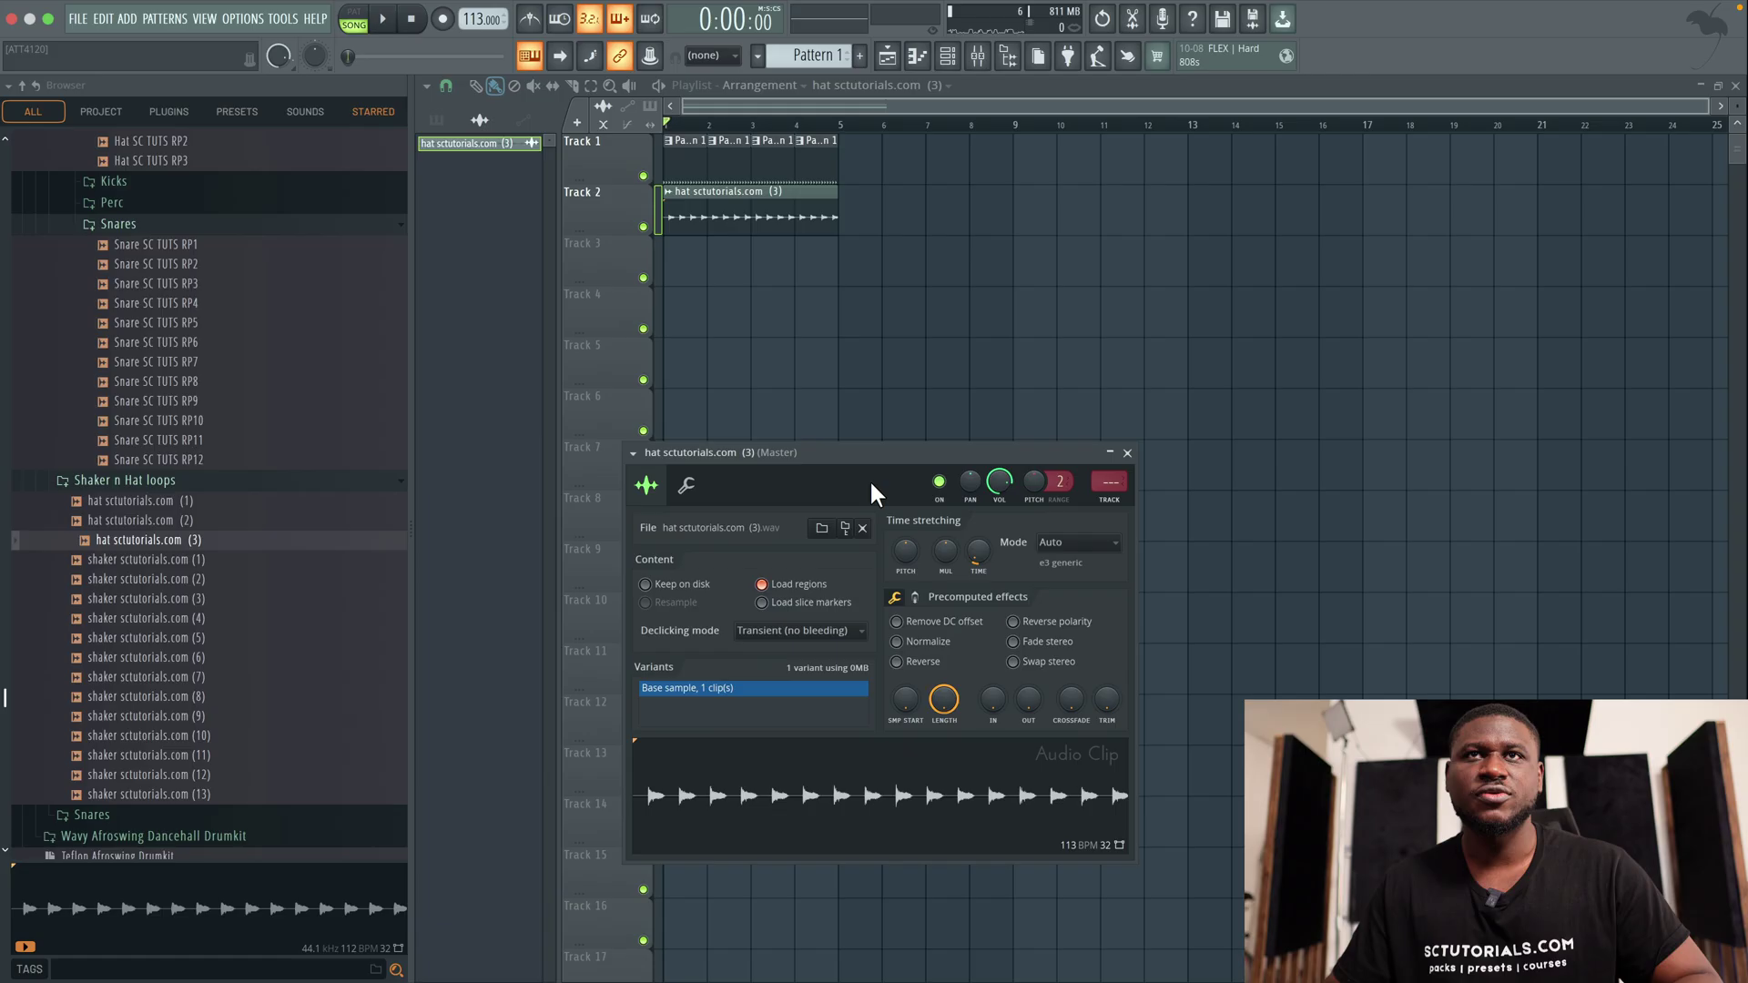
pyautogui.press('space')
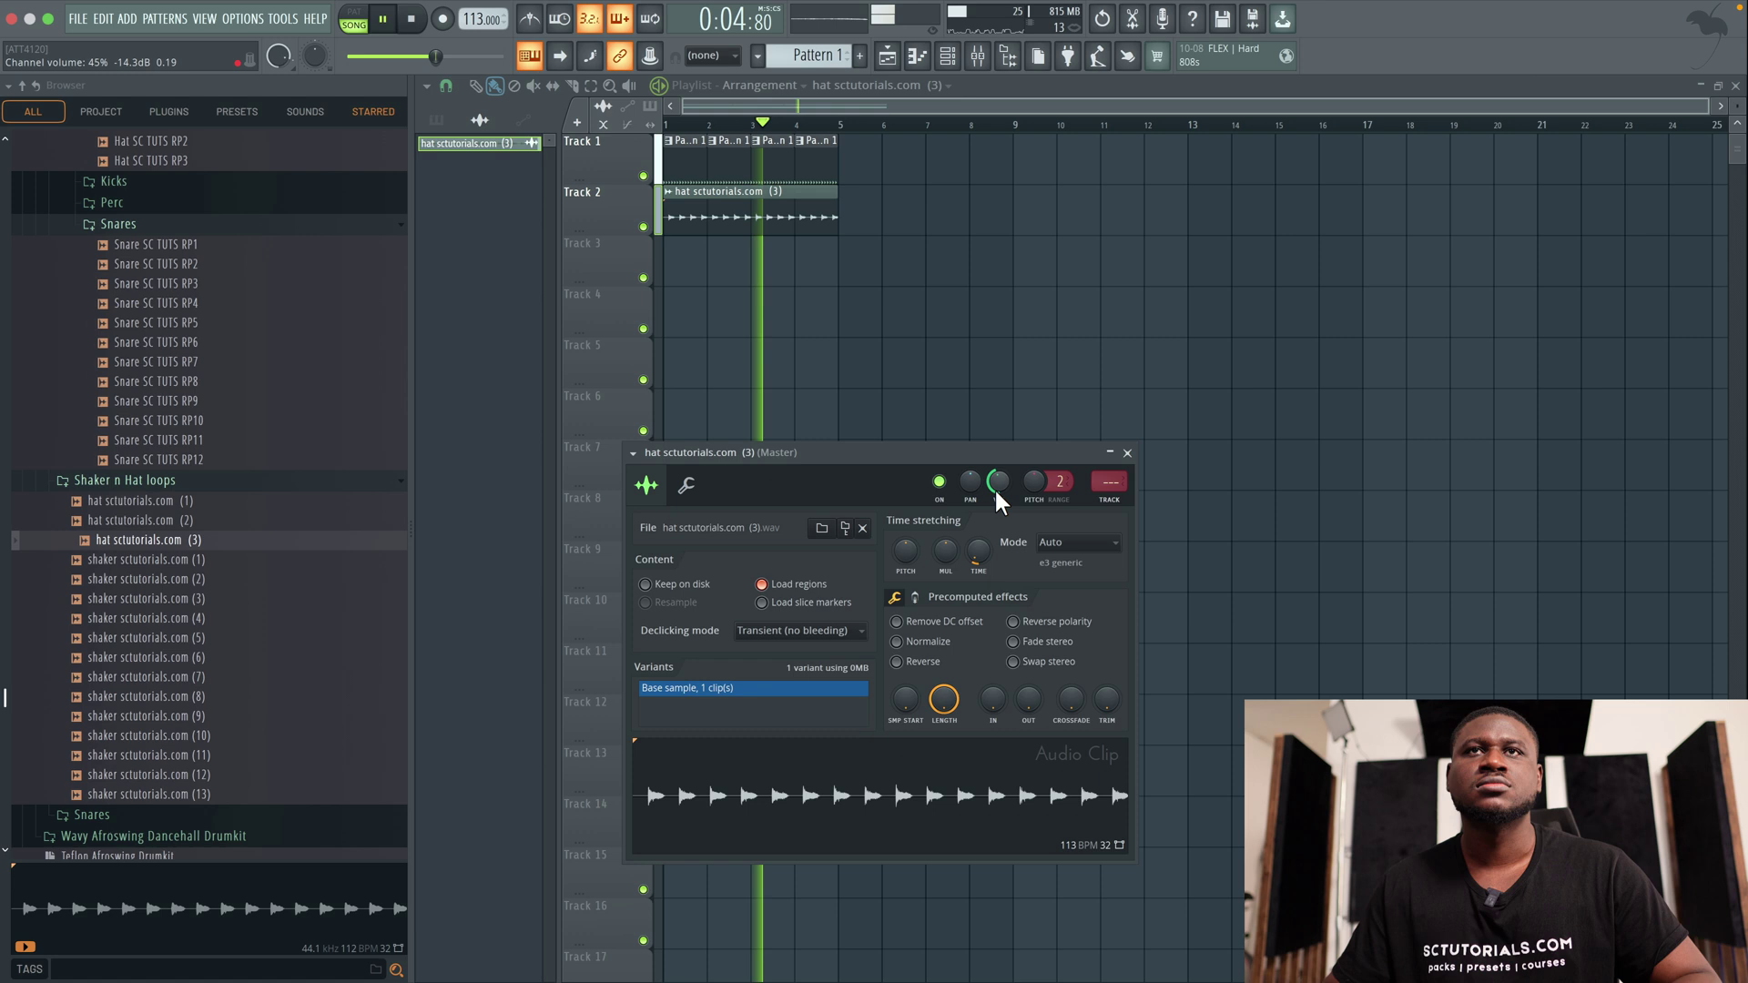
pyautogui.press('space')
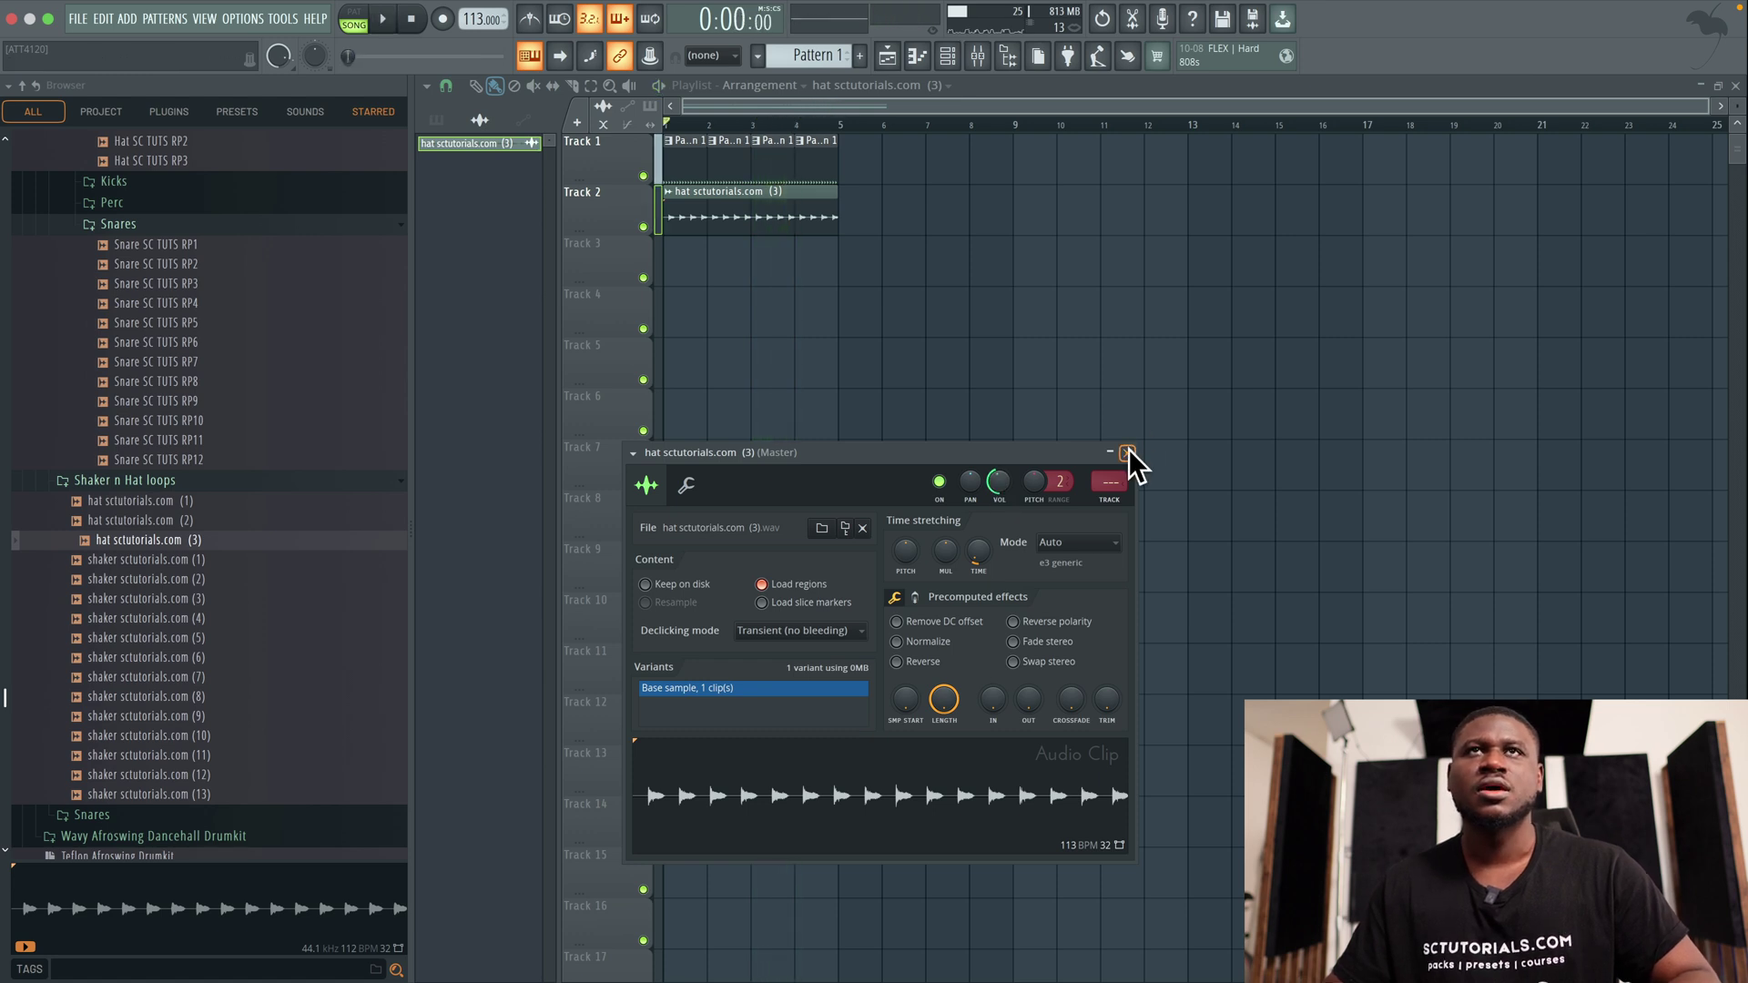
pyautogui.click(1127, 452)
pyautogui.scroll(1, 642, 150)
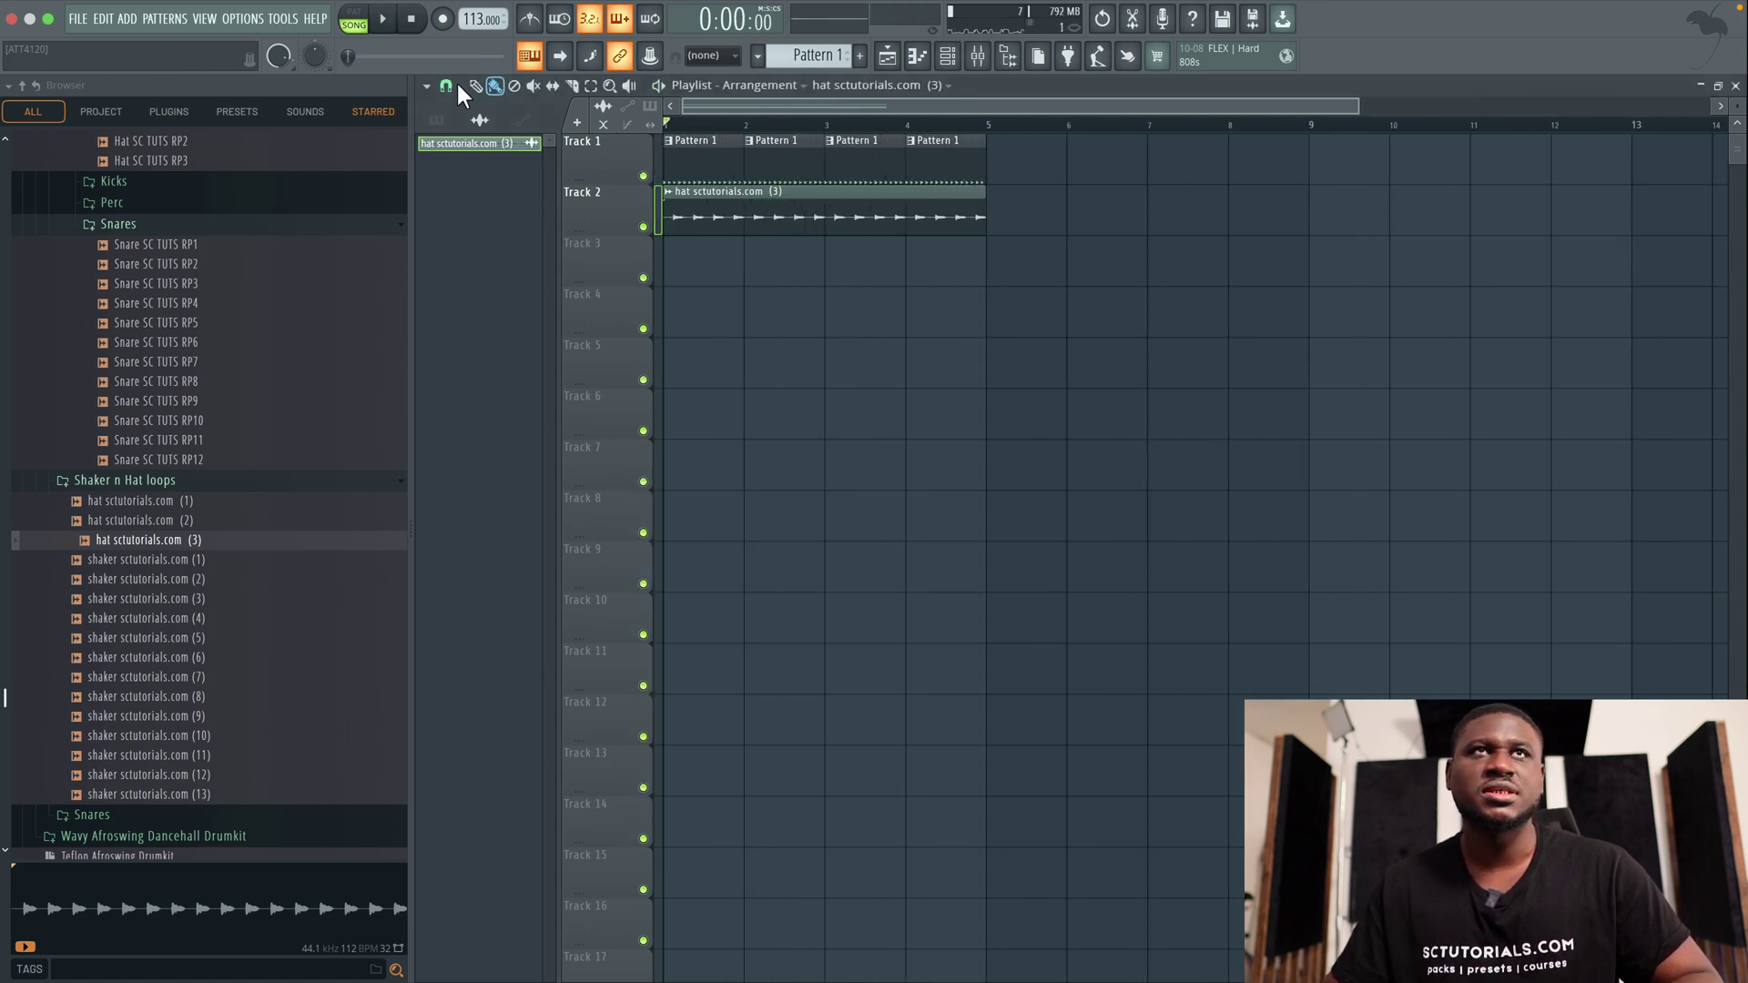
# Set playlist snap to 1/4 beat and shorten the hat clip to about one beat
pyautogui.click(452, 84)
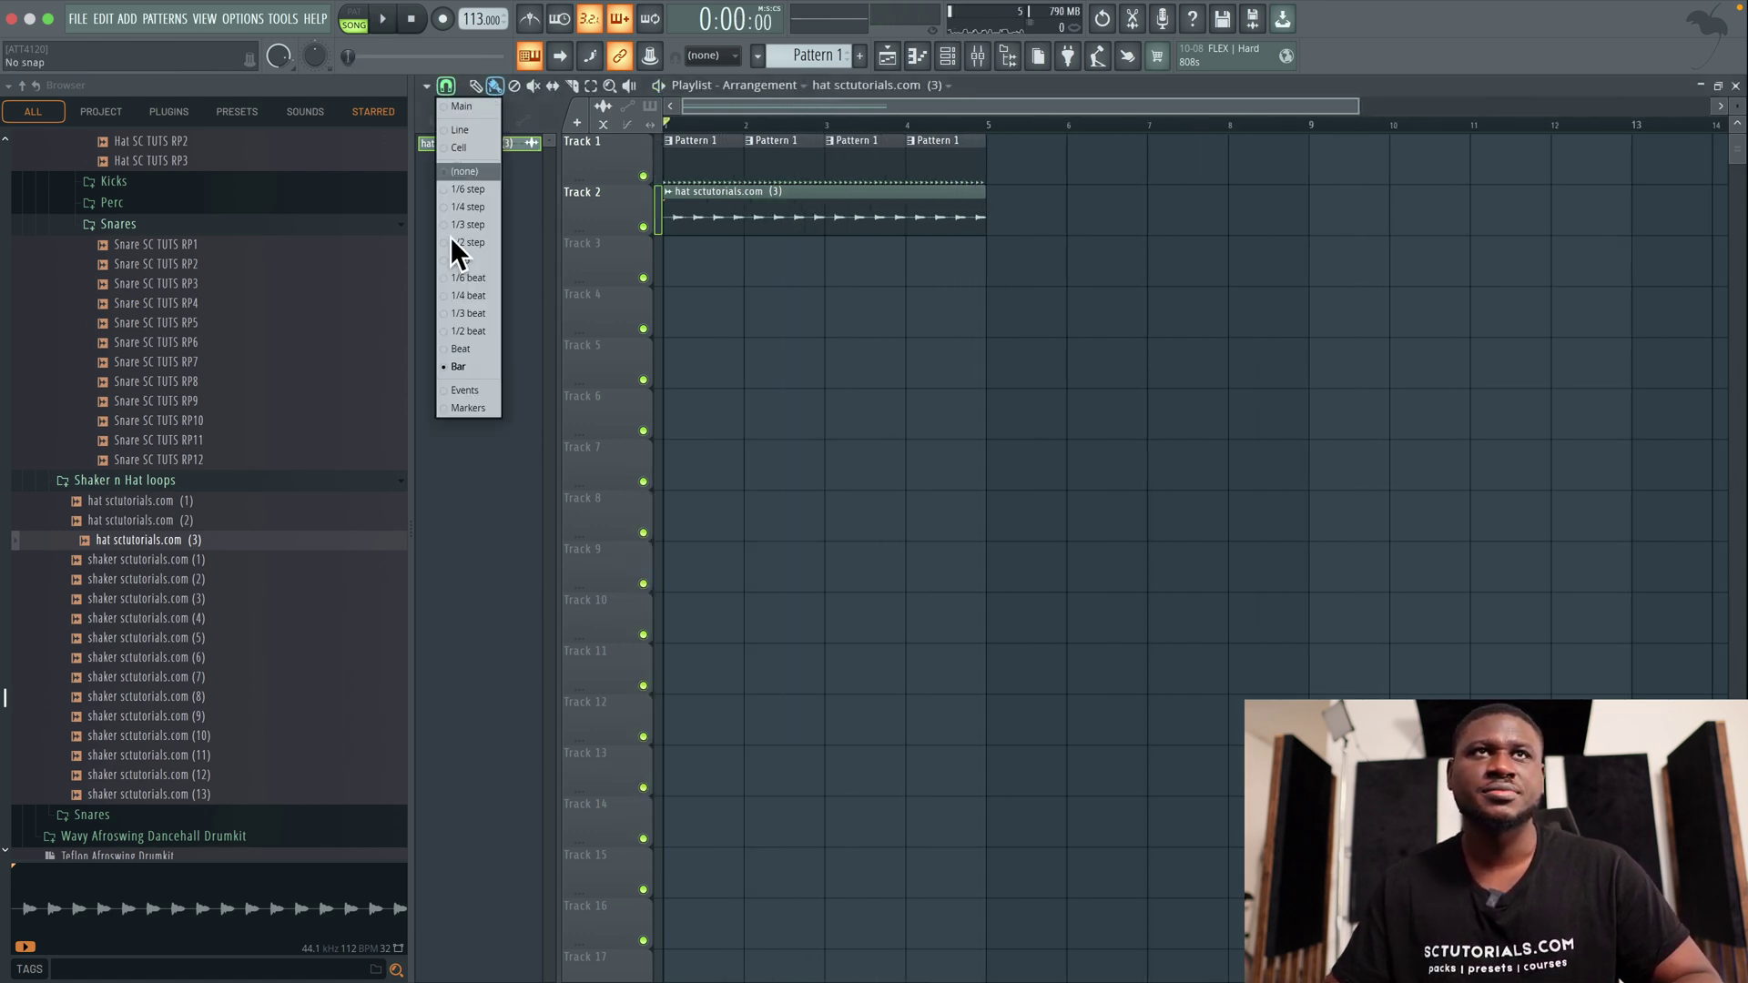
pyautogui.click(456, 291)
pyautogui.press('space')
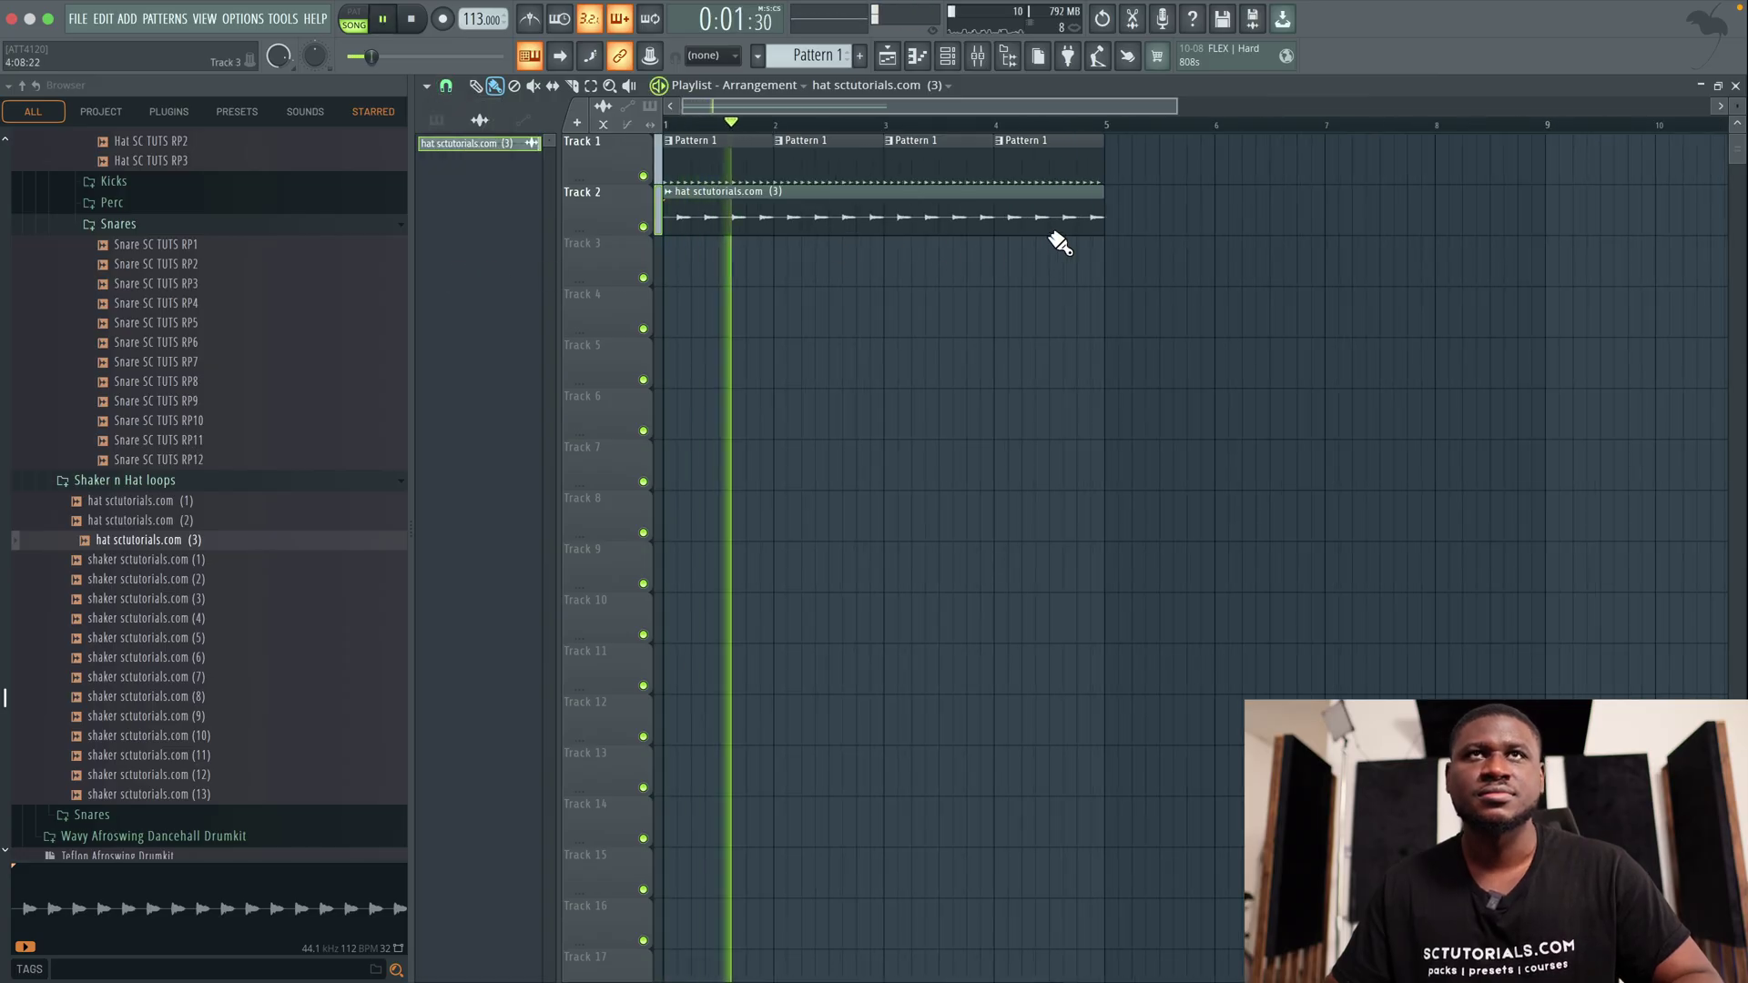
pyautogui.press('space')
pyautogui.click(1115, 231)
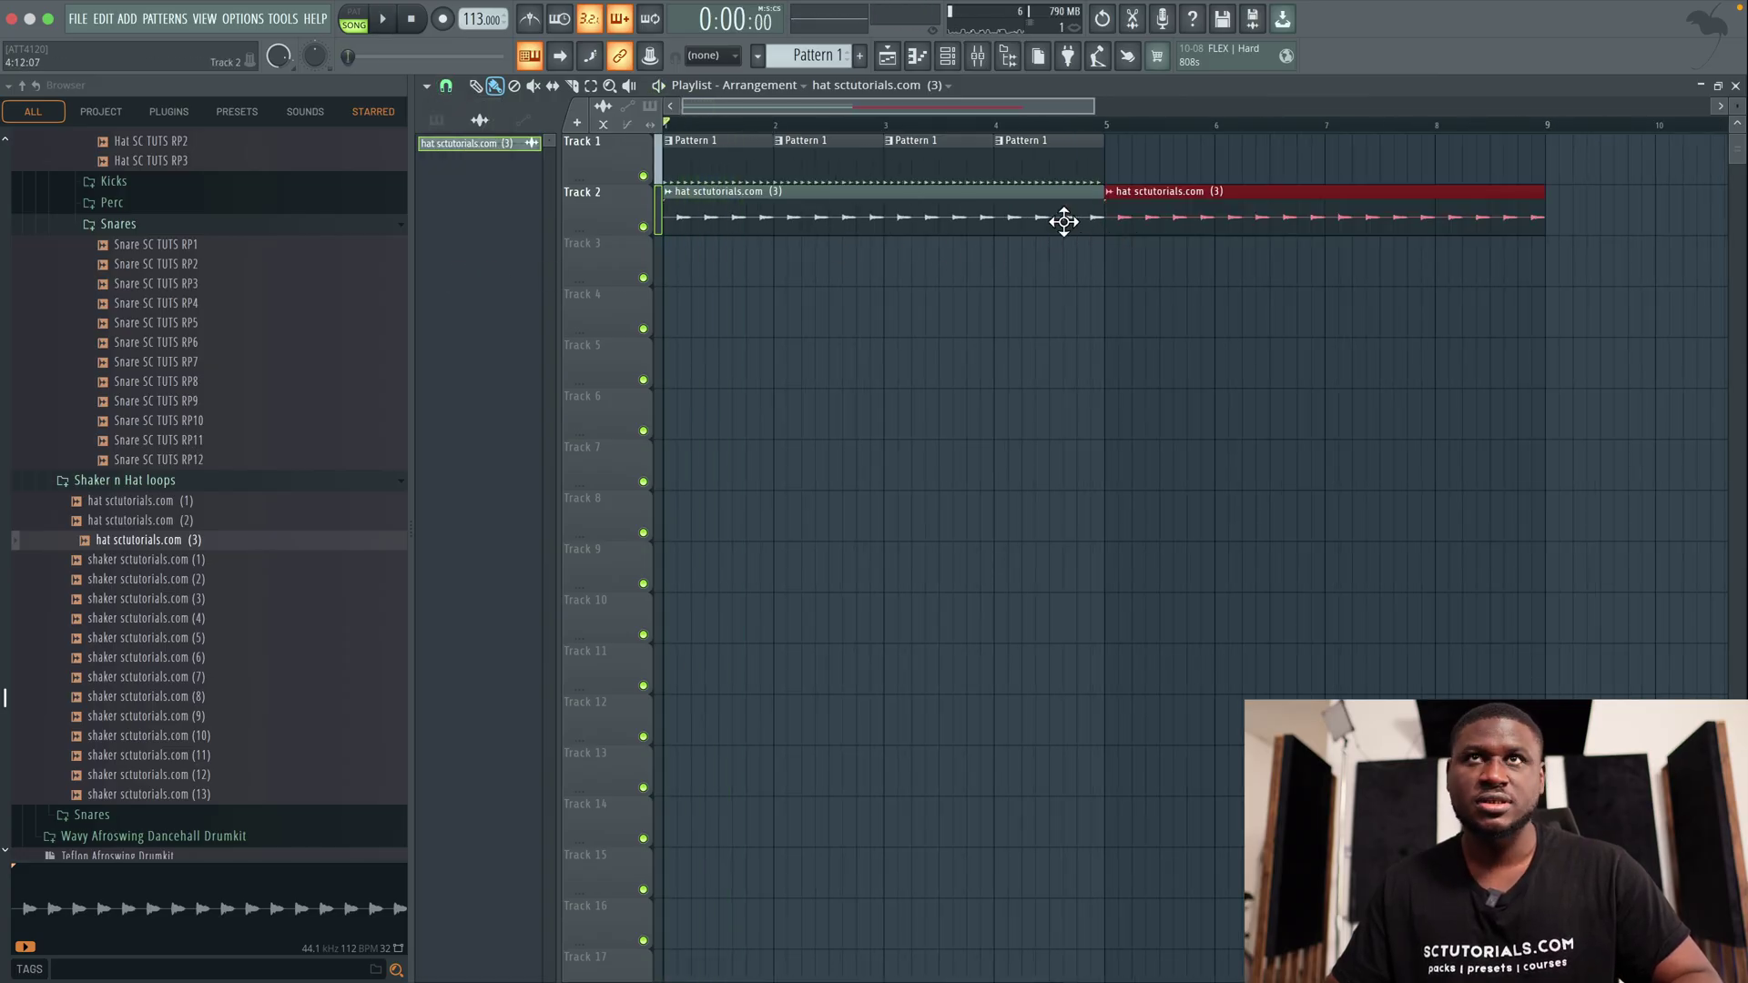
pyautogui.rightClick(1110, 221)
pyautogui.moveTo(1092, 221); pyautogui.dragTo(817, 215)
pyautogui.press('space')
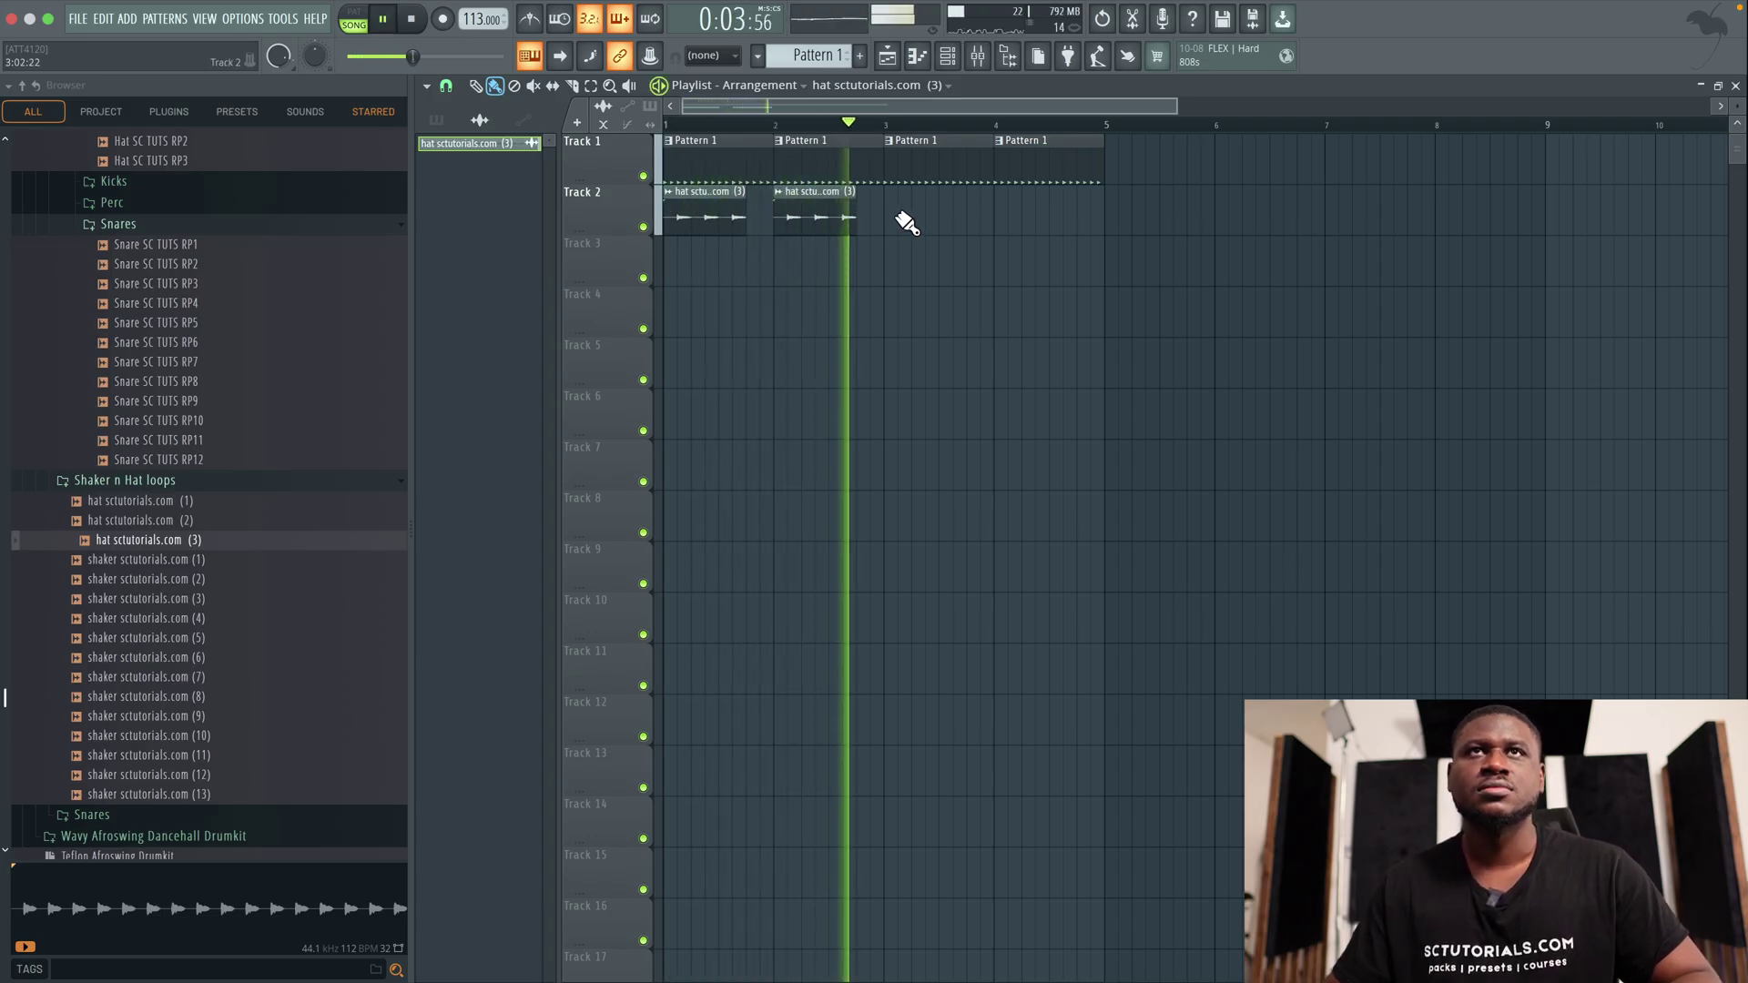
pyautogui.press('space')
# Duplicate the two chopped hat clips into bars 3–4 with Ctrl+B and play them
pyautogui.moveTo(897, 258); pyautogui.dragTo(664, 186)
pyautogui.hotkey('ctrl', 'b')
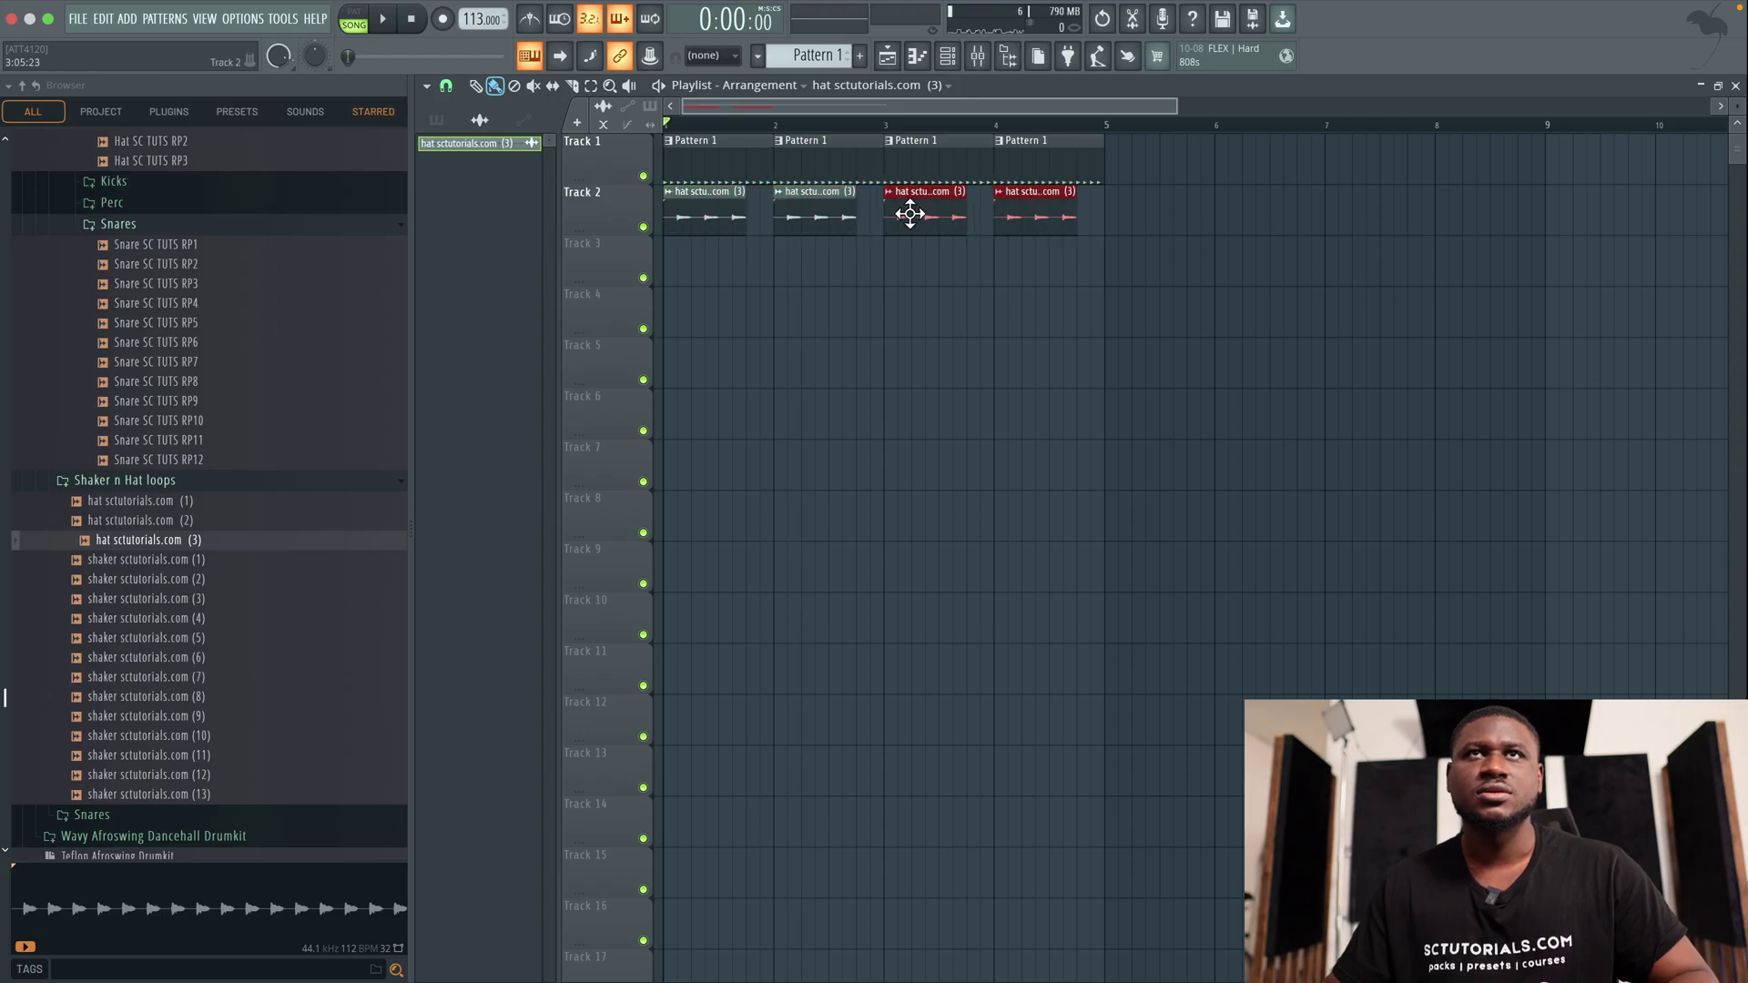
pyautogui.press('space')
pyautogui.click(913, 334)
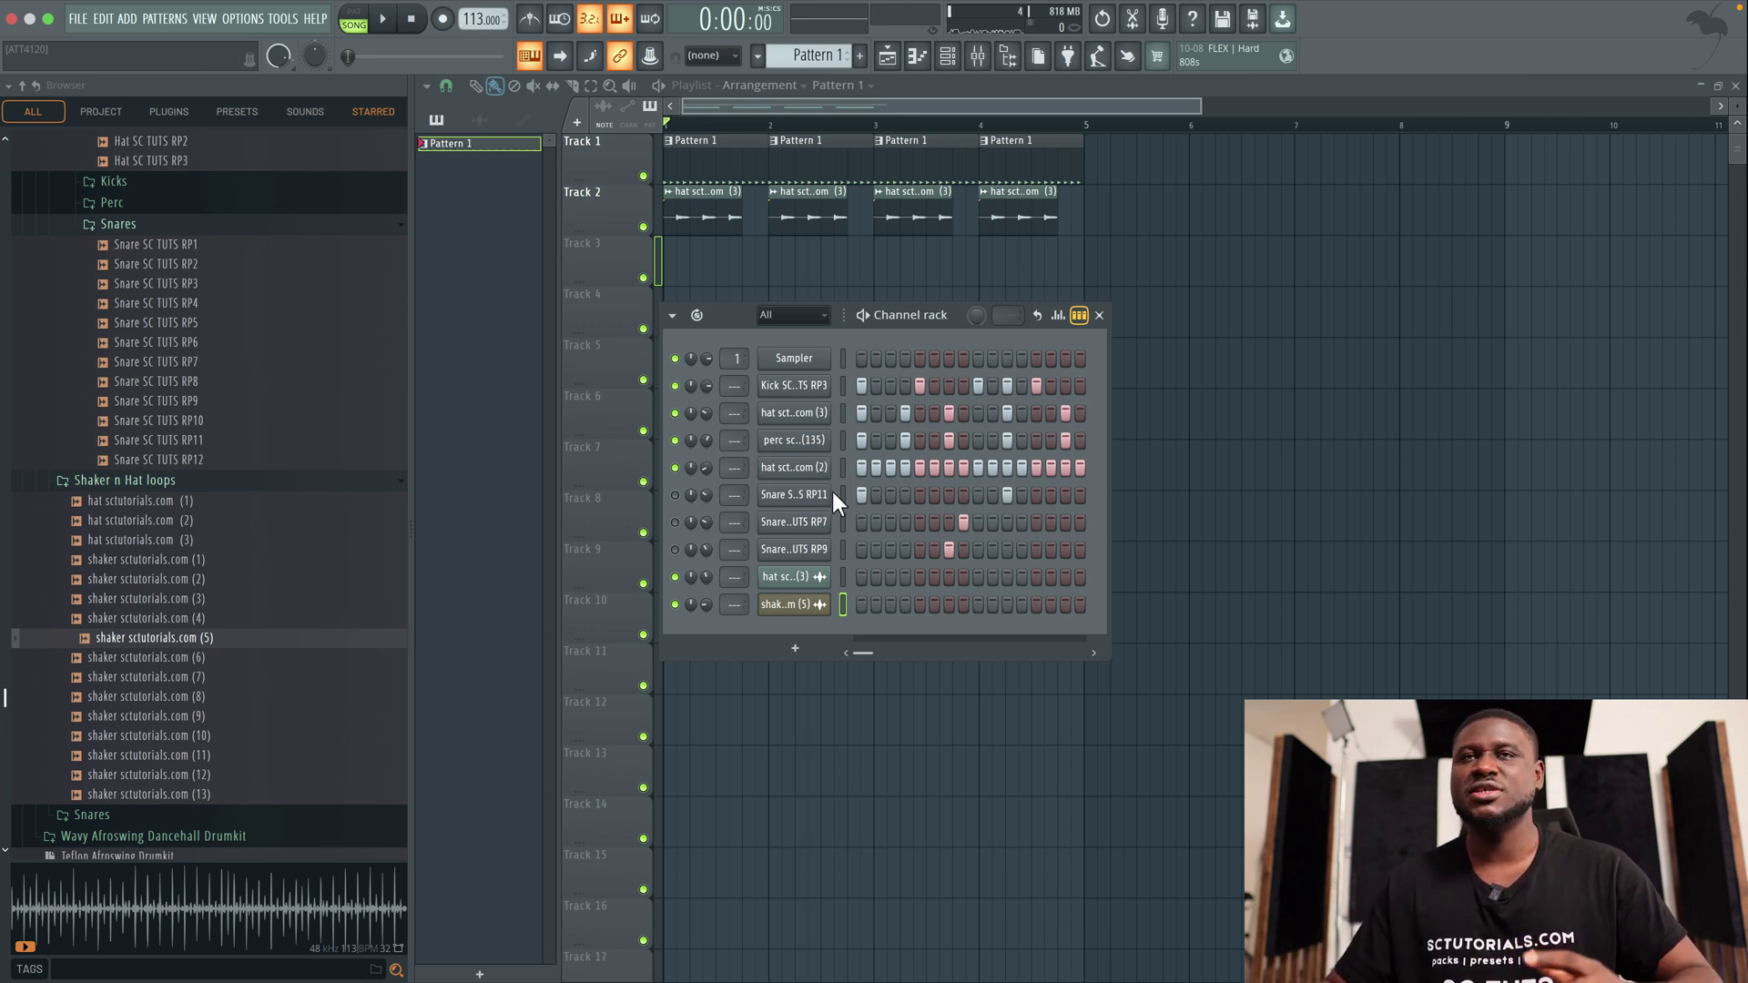
# Play the whole beat back twice to listen
pyautogui.press('space')
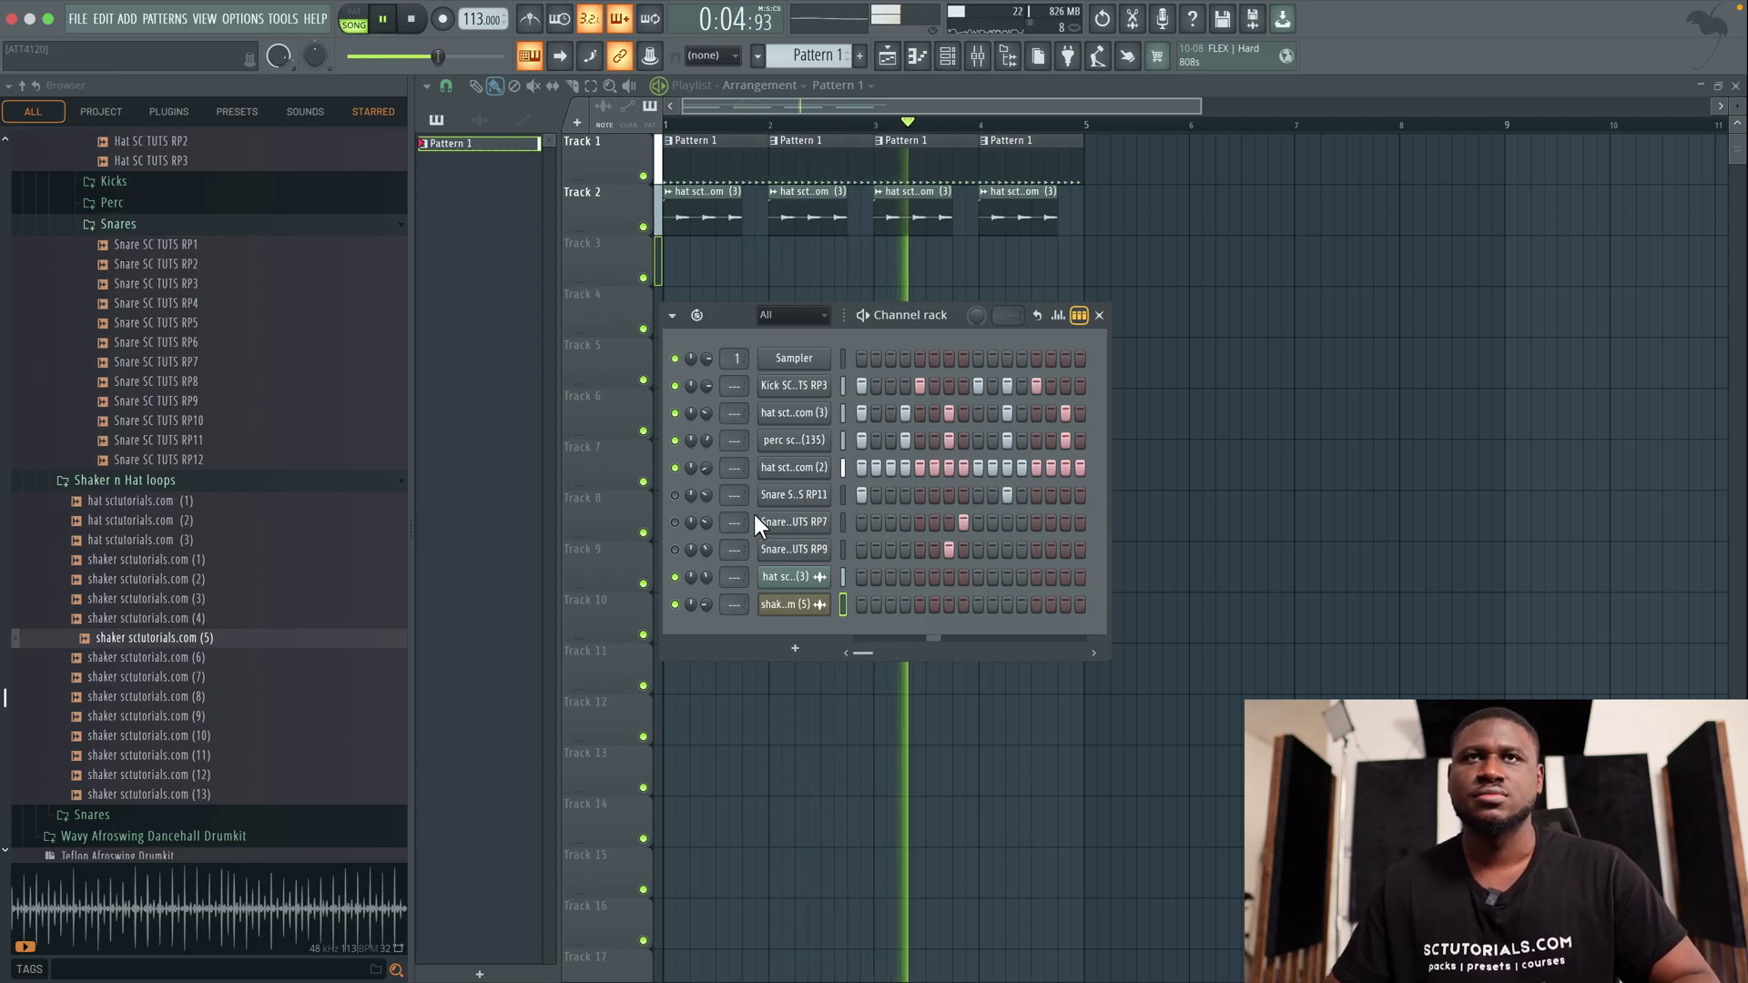
pyautogui.press('space')
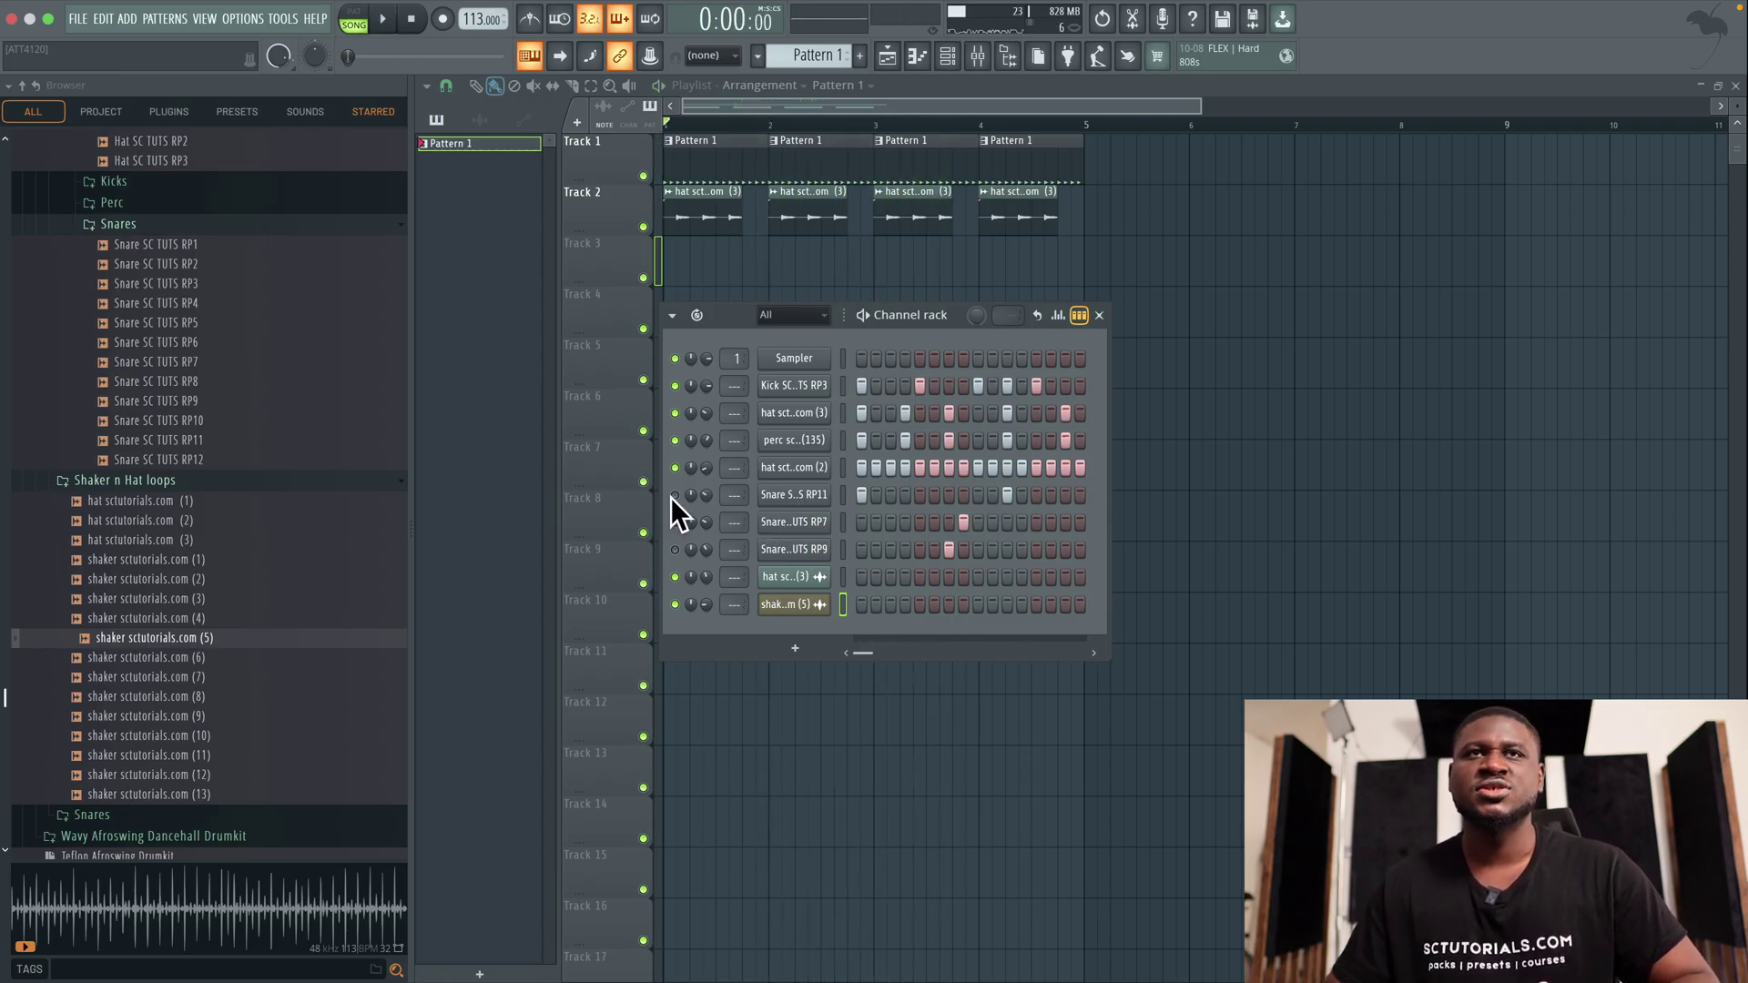
pyautogui.press('space')
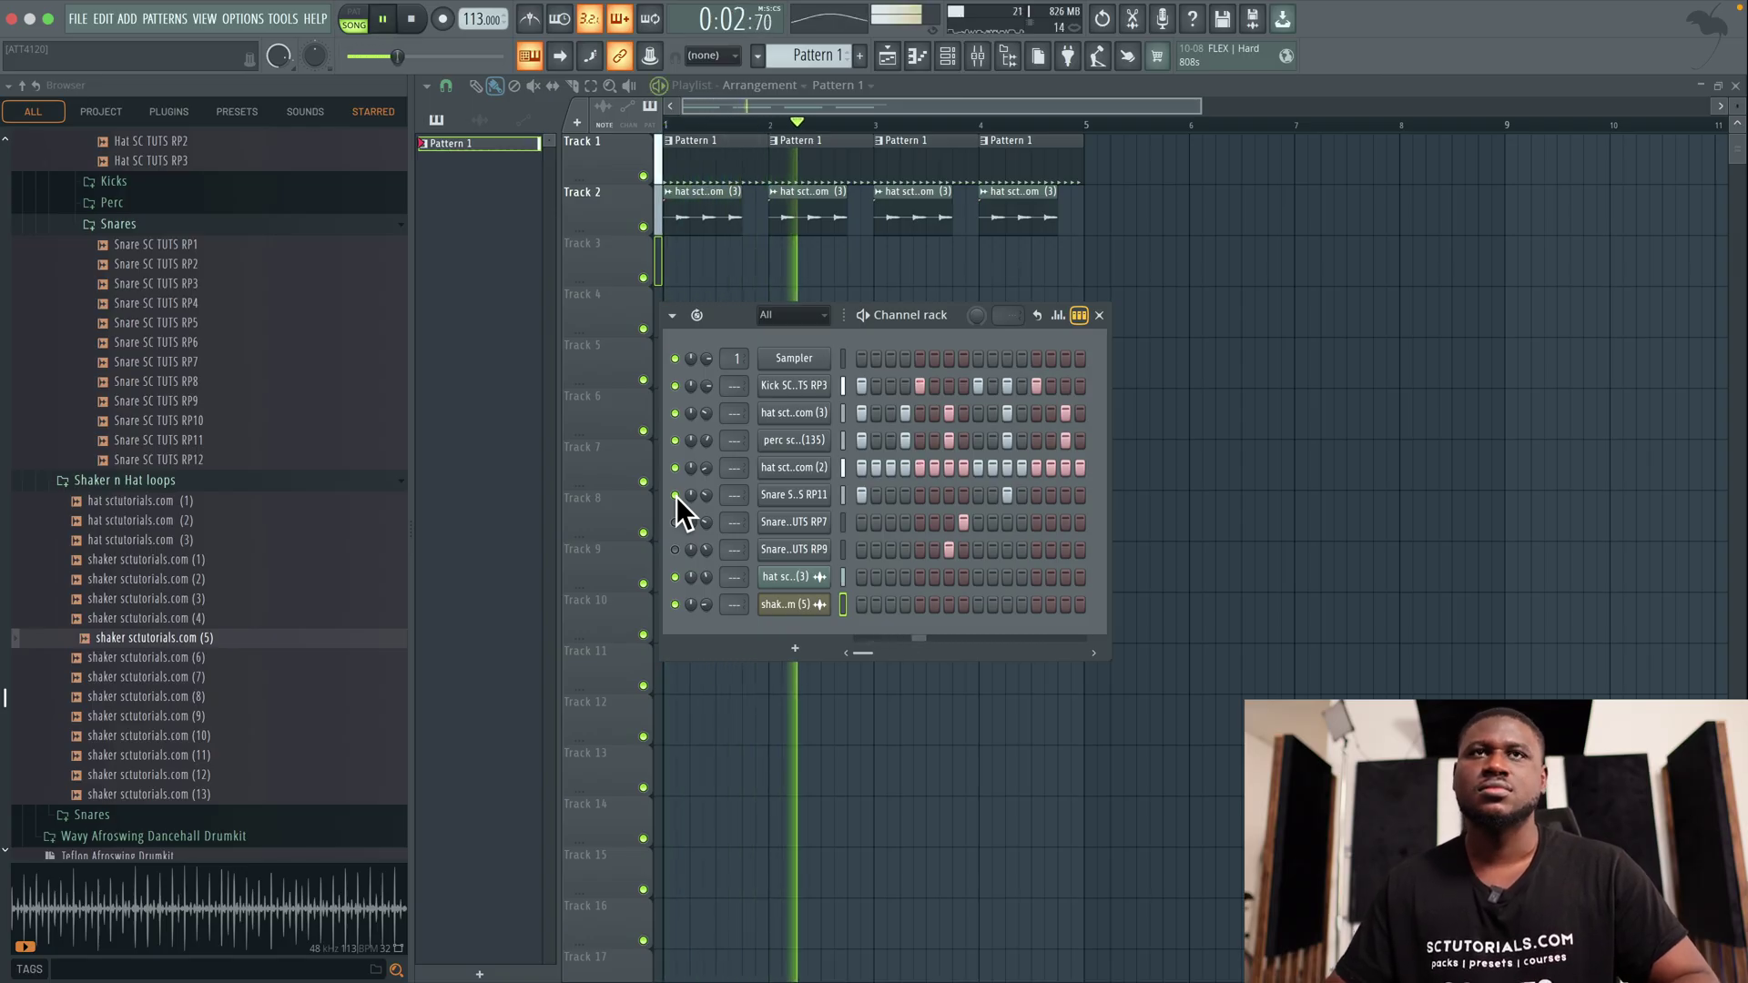
pyautogui.press('space')
# Mute Snare RP11, switch on RP7 and RP9, and replay the beat to compare
pyautogui.click(676, 495)
pyautogui.click(675, 523)
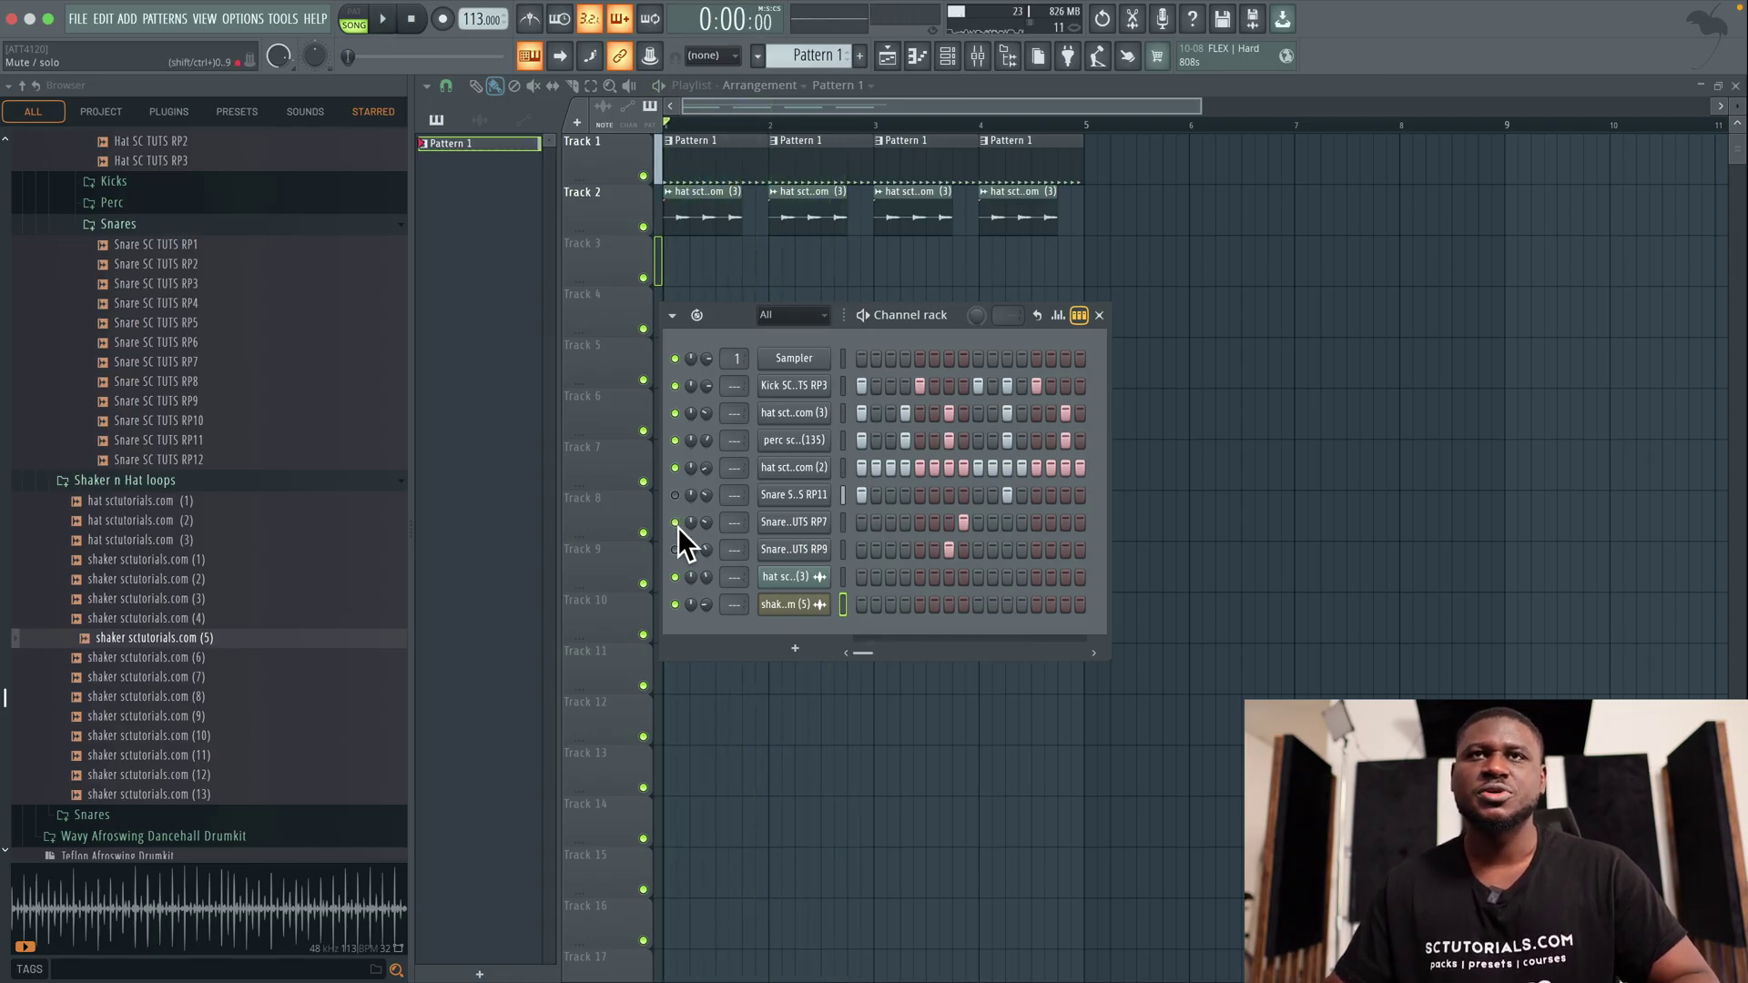
pyautogui.press('space')
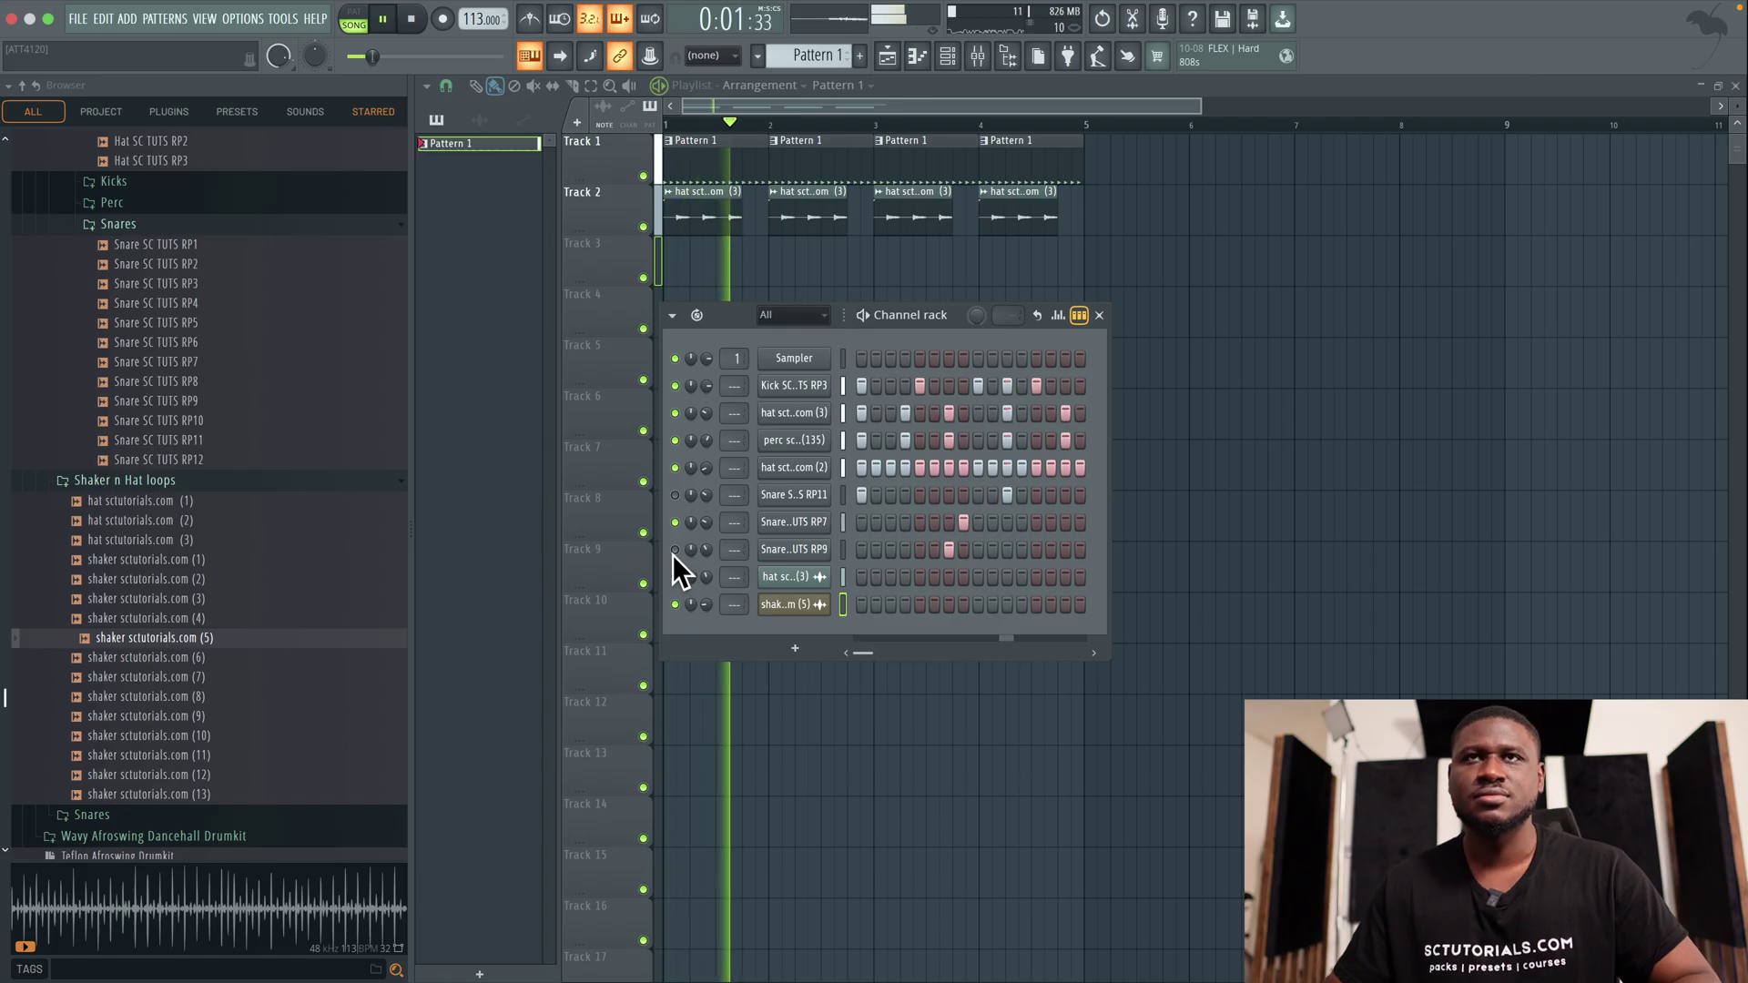
pyautogui.click(675, 550)
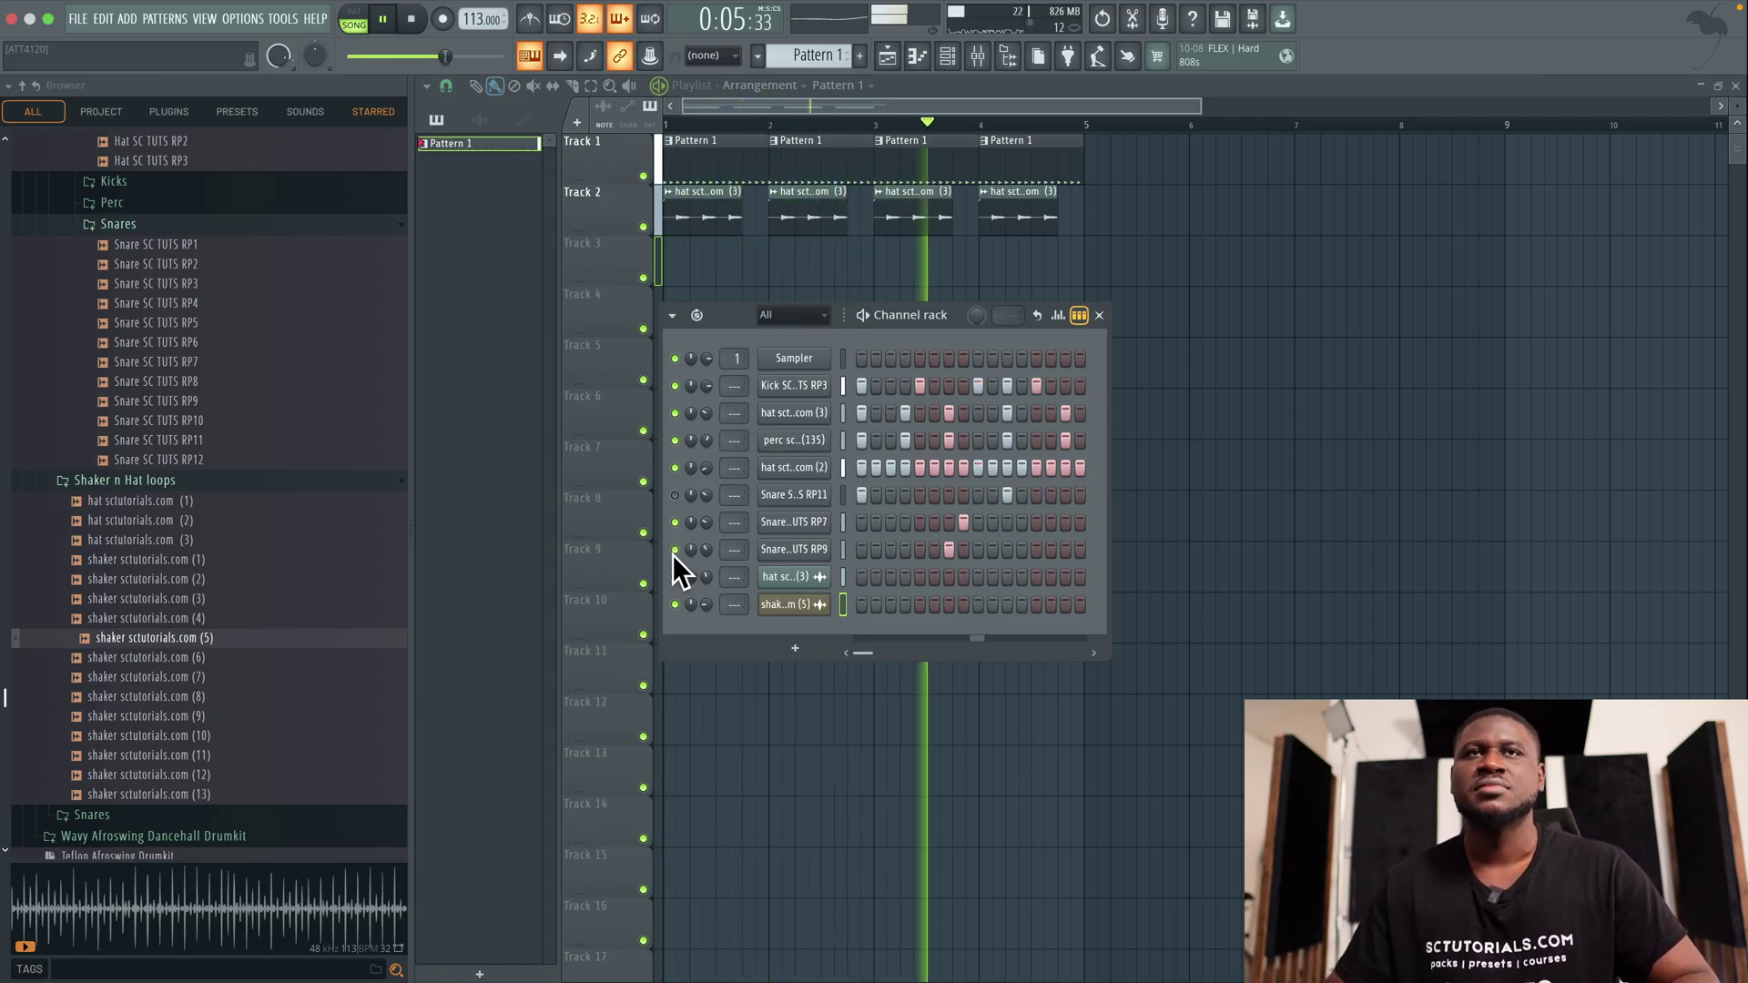
pyautogui.press('space')
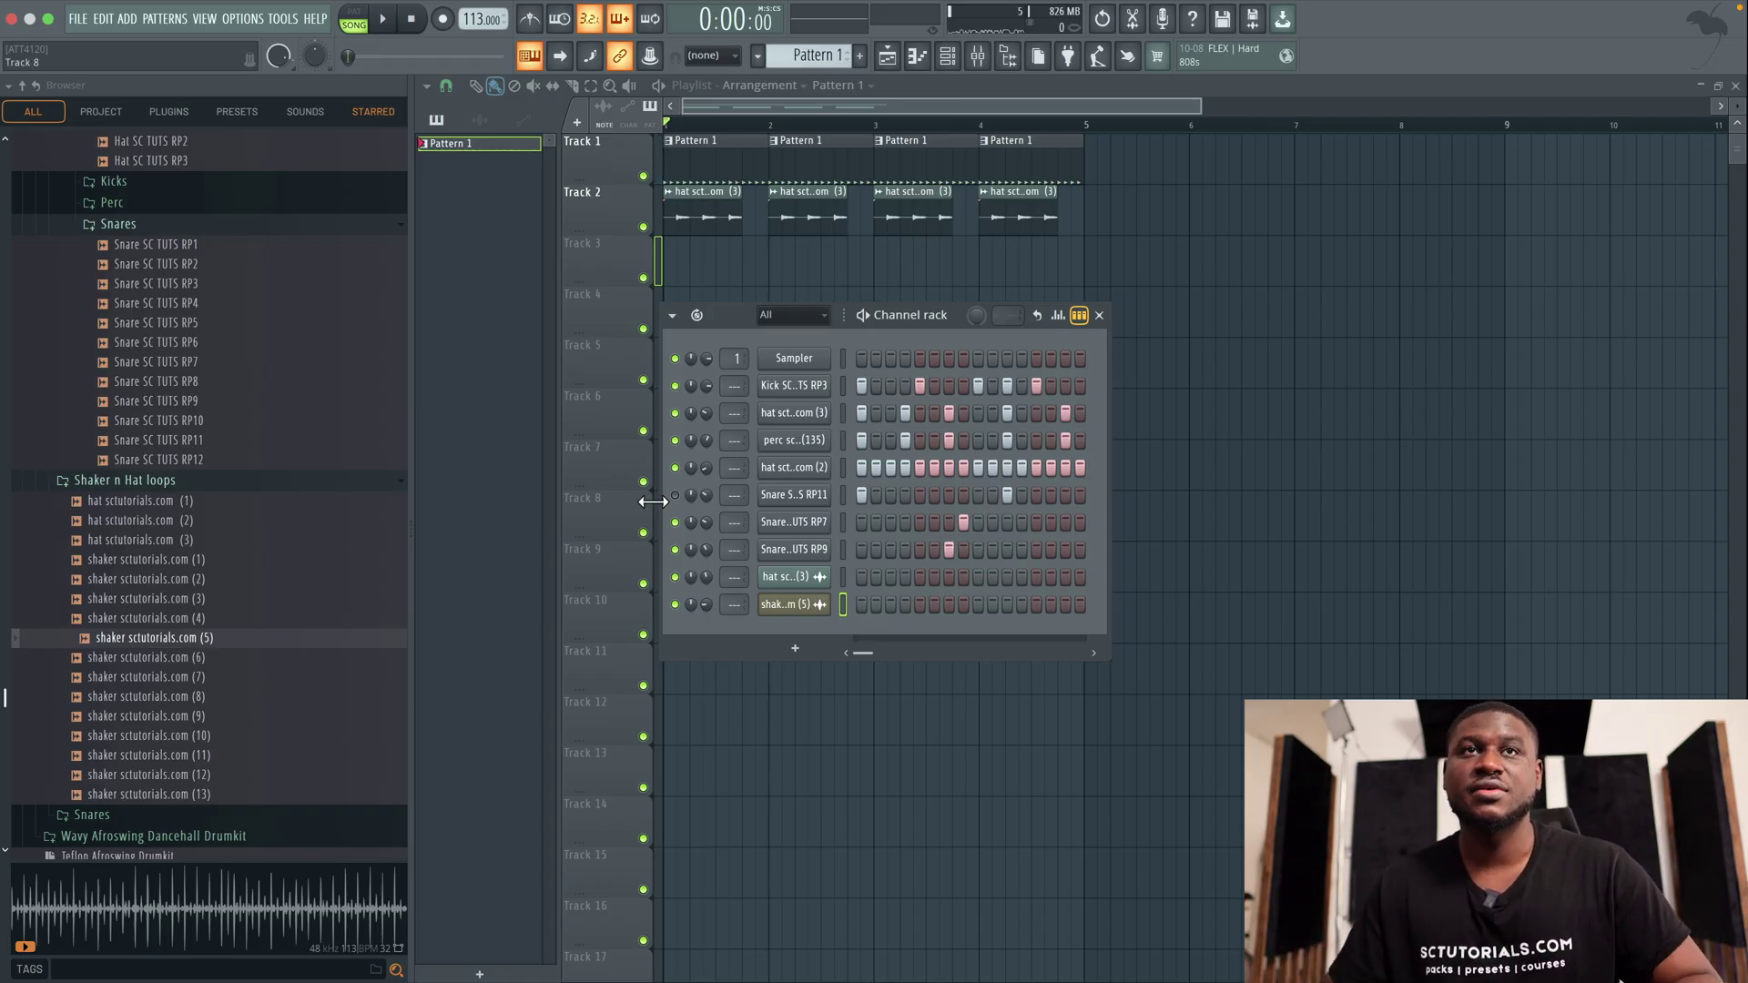
pyautogui.press('space')
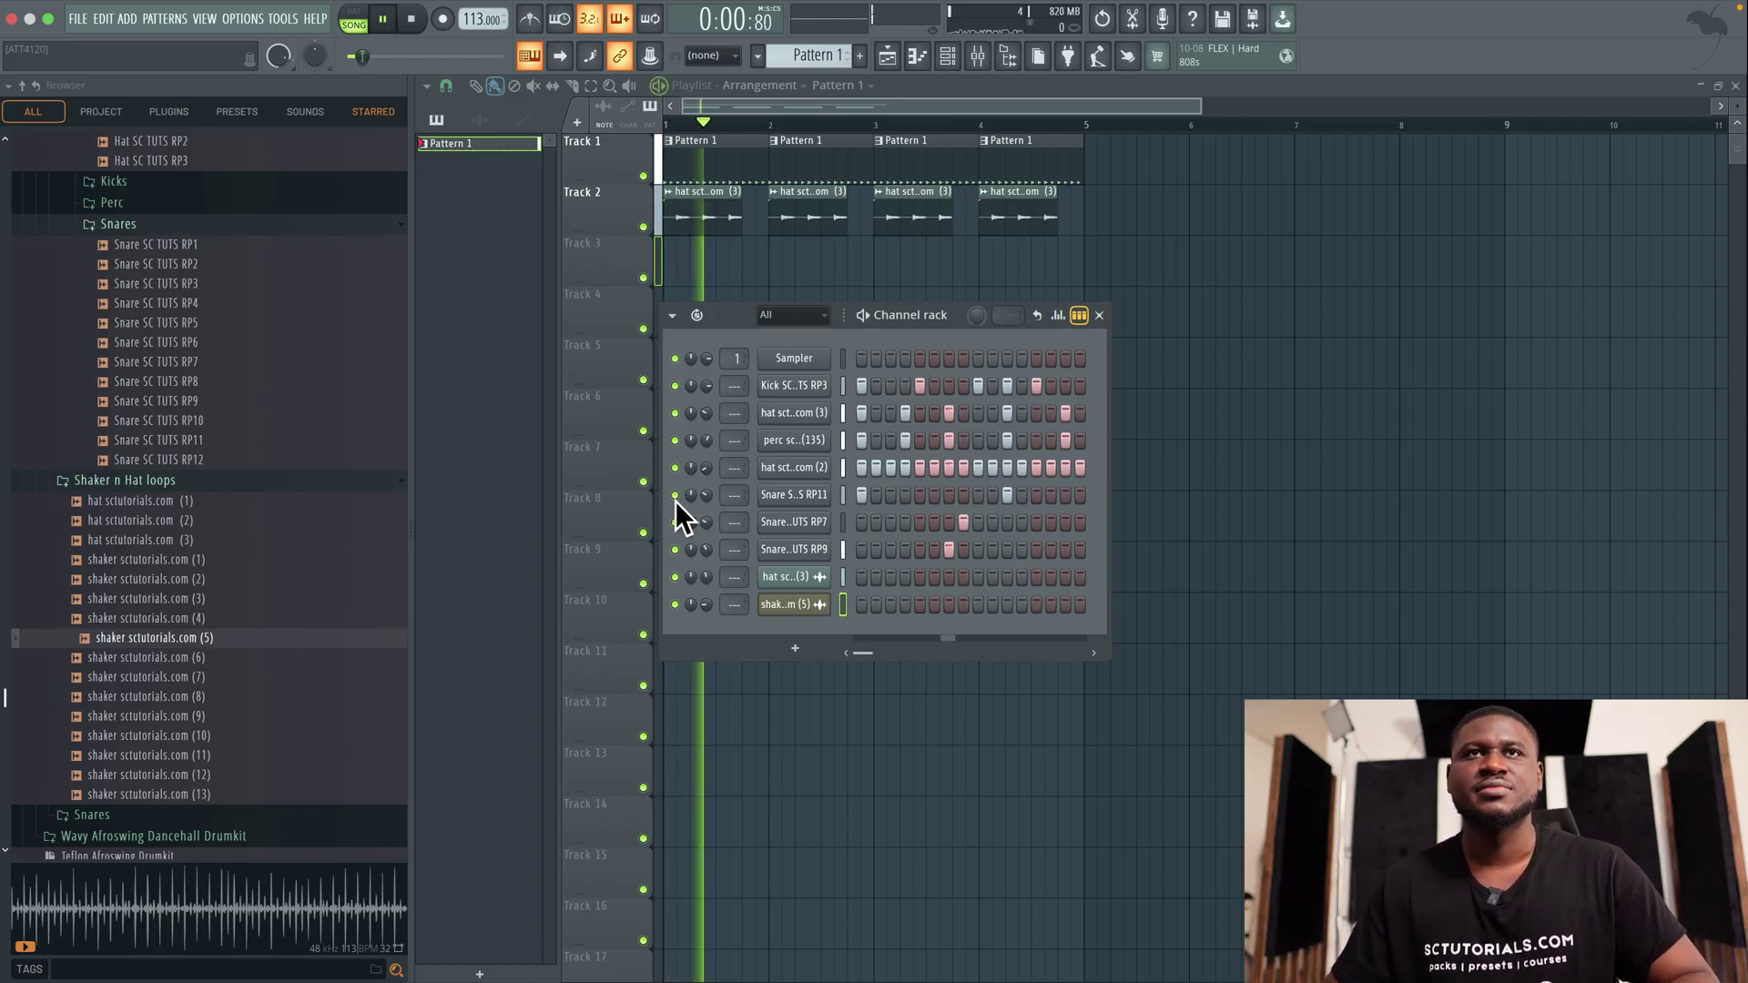